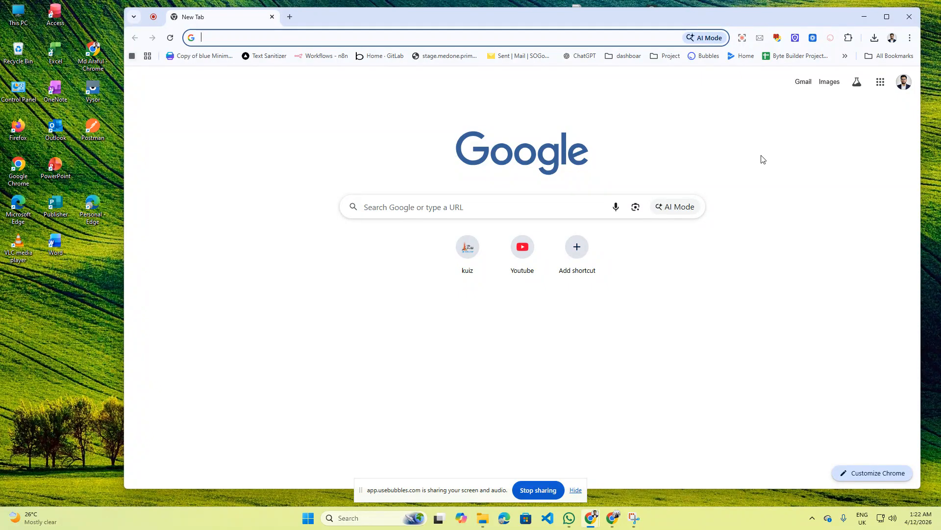
- Search the web for 'mn8n' and open the official n8n.io website
left_click(226, 36)
type("m")
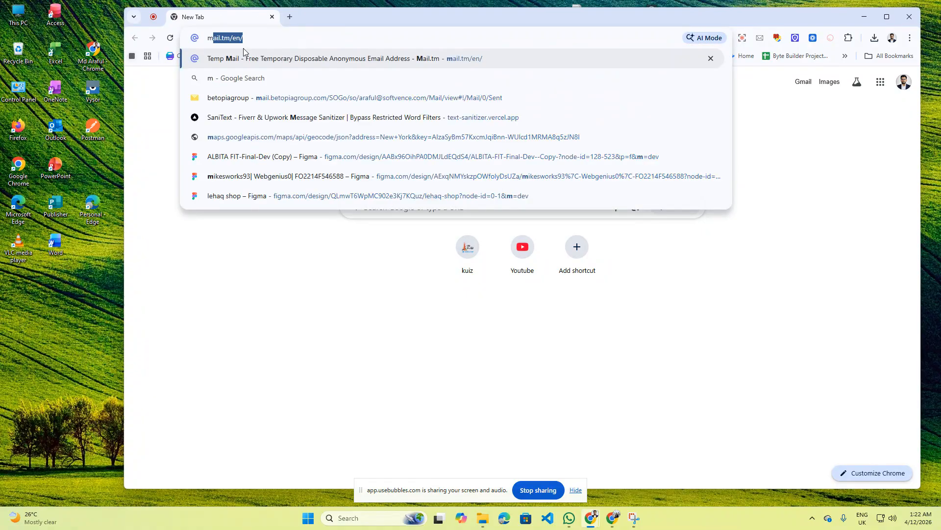
type("n8n")
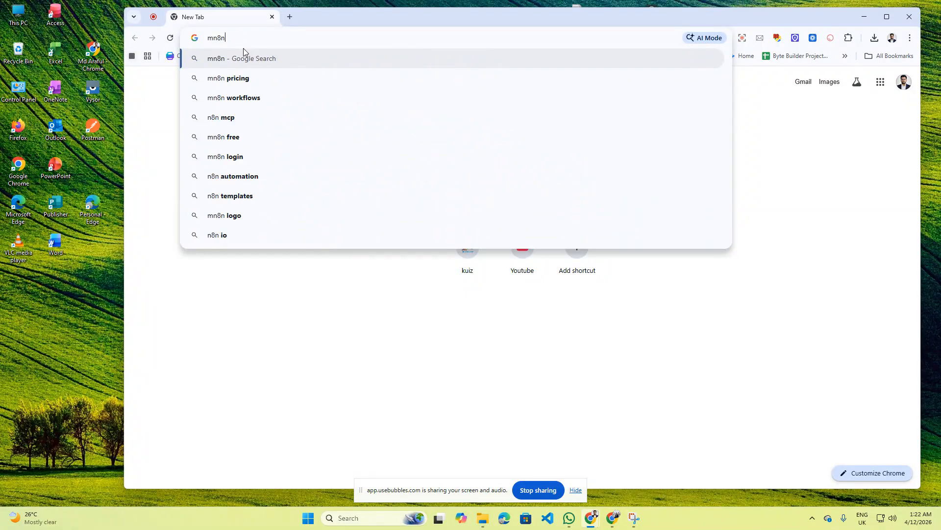
key("Return")
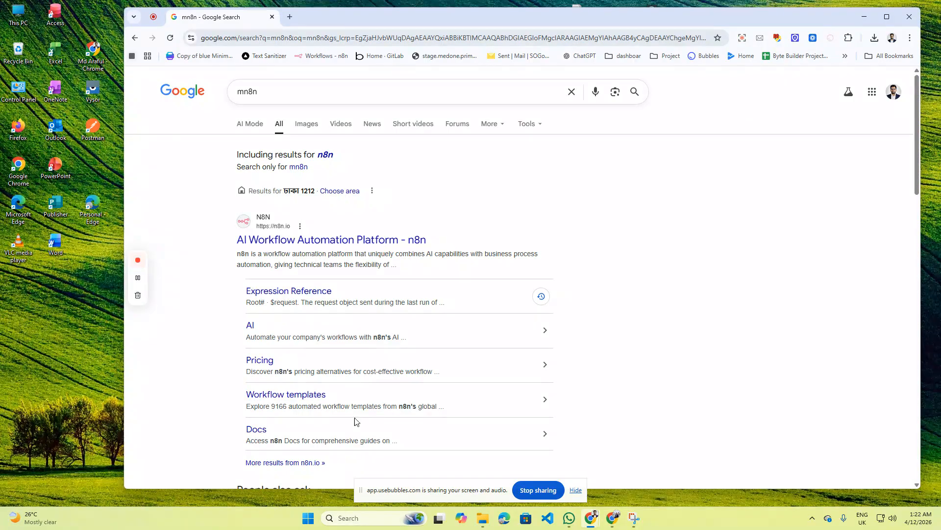
left_click(278, 244)
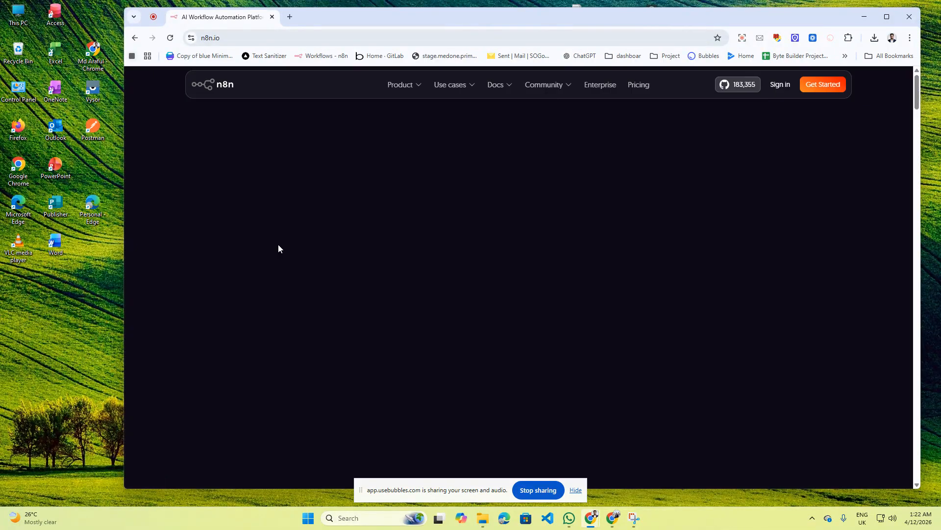
- Sign in to n8n cloud to reach the Dashboard showing instance araful39 online
left_click(824, 92)
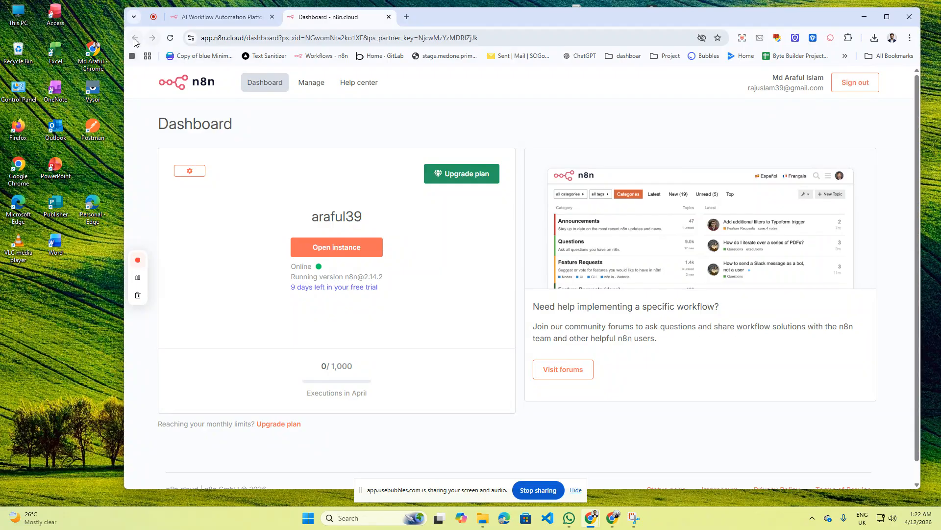
key("ctrl+w")
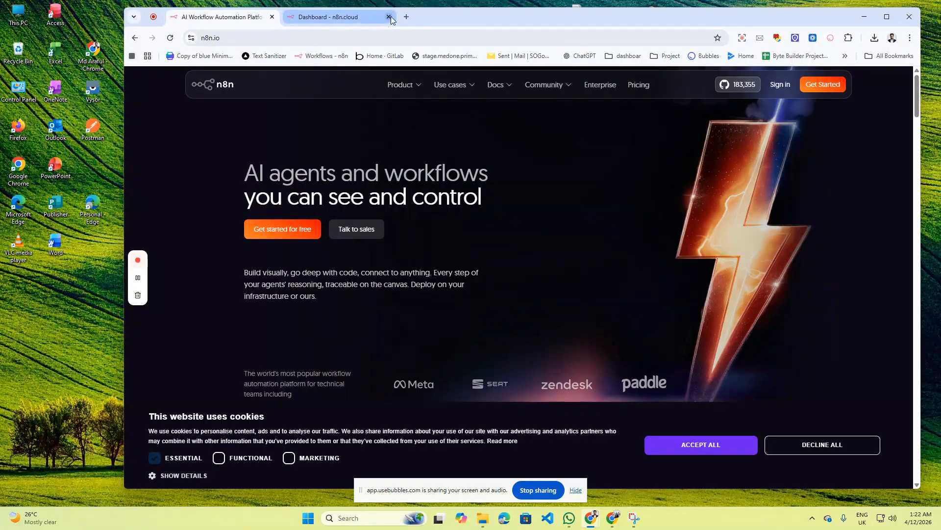
left_click(781, 85)
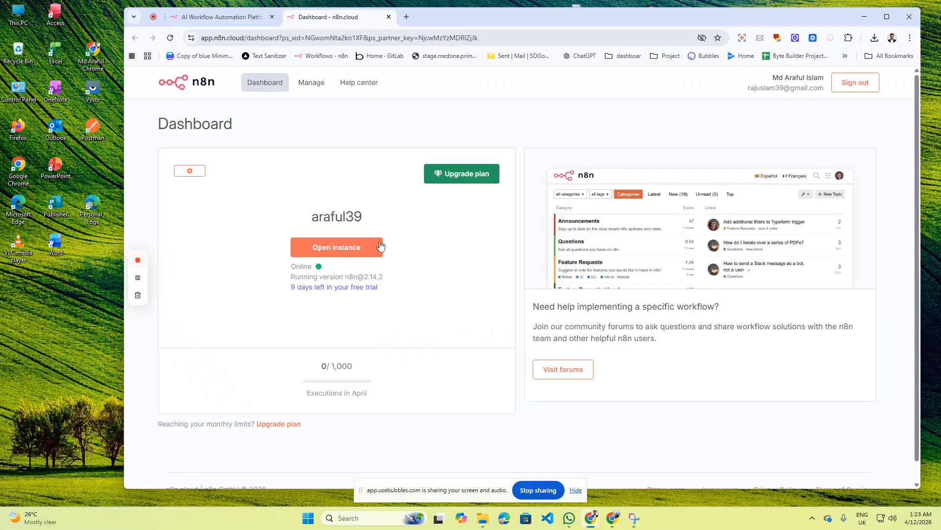
- Open the araful39 instance, create a new workflow and add a Webhook trigger as its first step
left_click(334, 251)
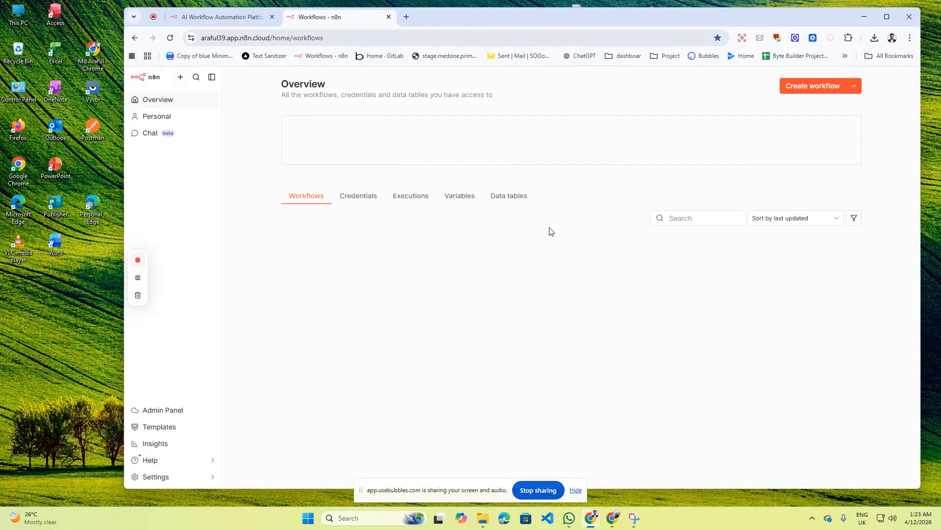
left_click(814, 90)
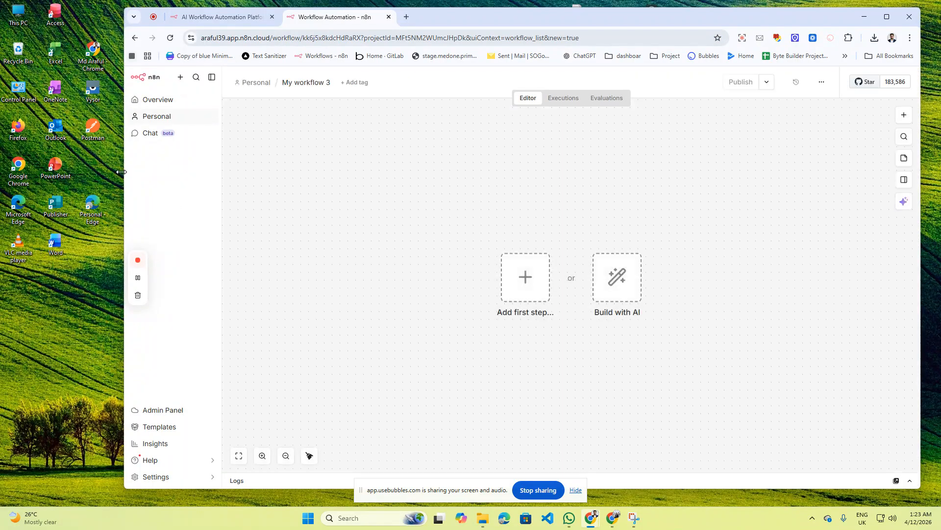
left_click_drag(122, 172, 116, 172)
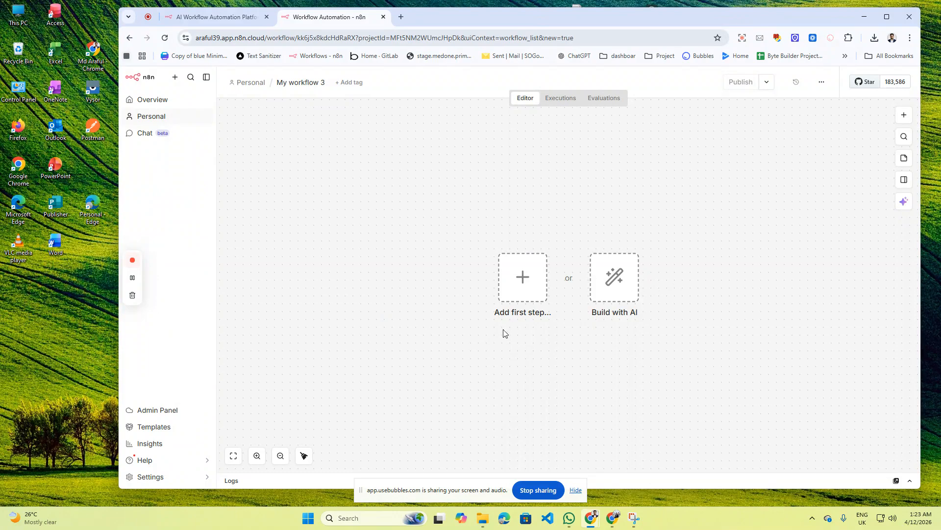
left_click(526, 280)
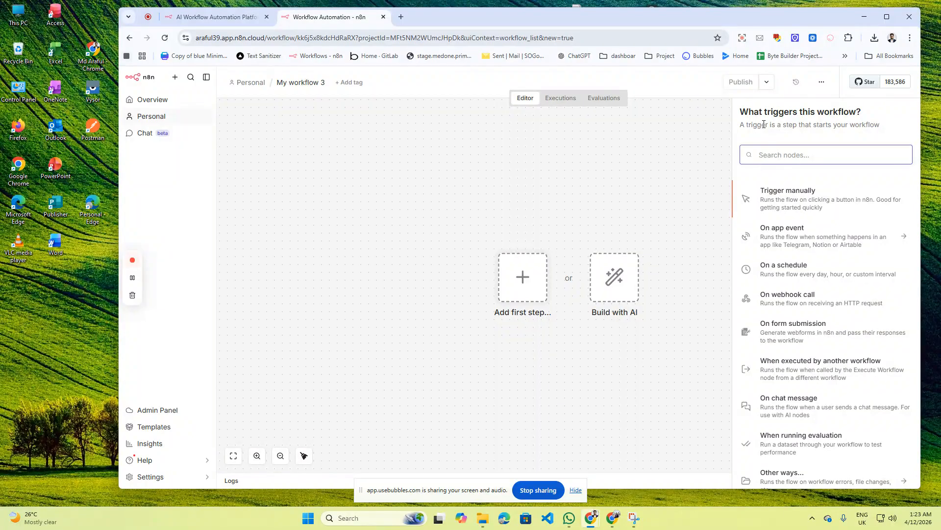
type("woo")
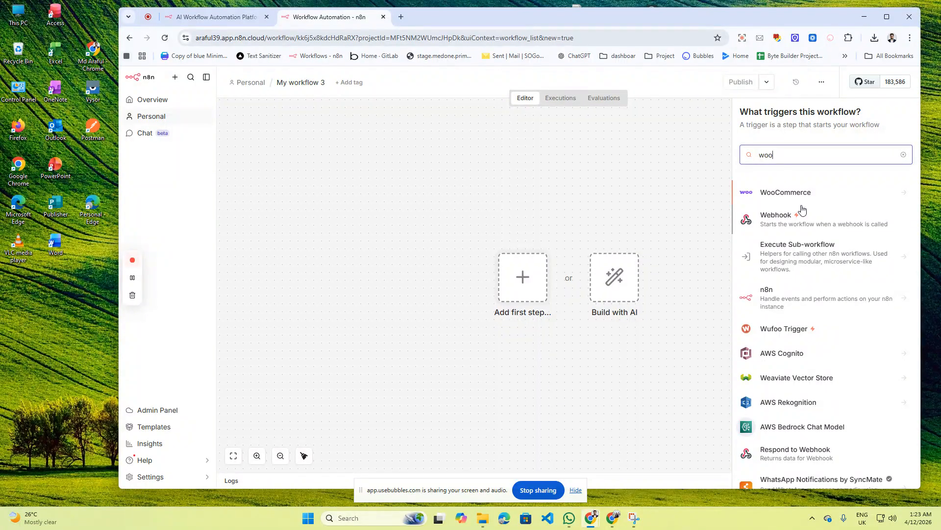
left_click(792, 218)
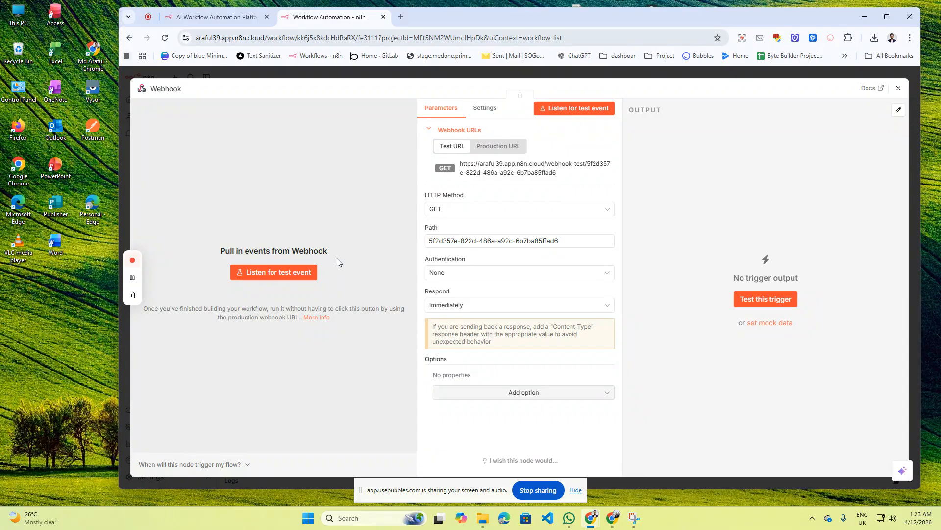
- Set the Webhook to POST with path n8n8 and copy its test URL
left_click(463, 208)
left_click(443, 300)
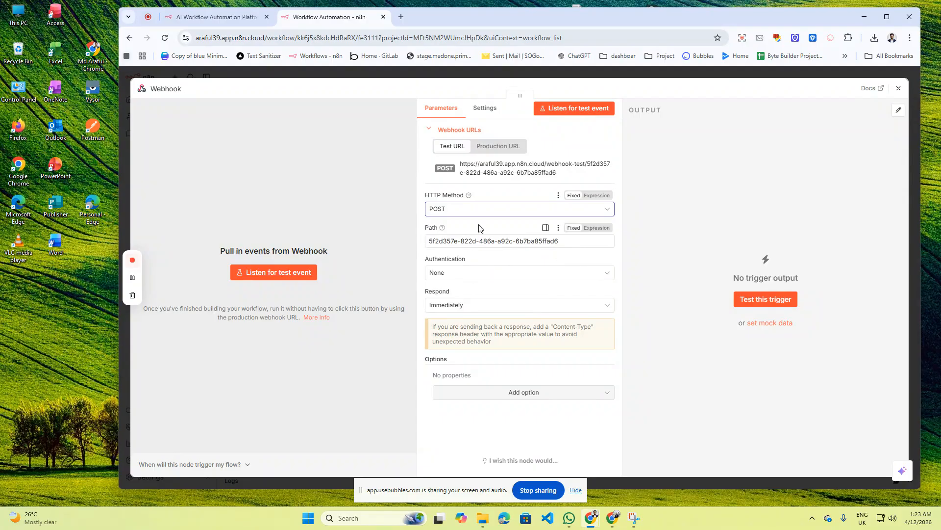
left_click_drag(562, 243, 434, 239)
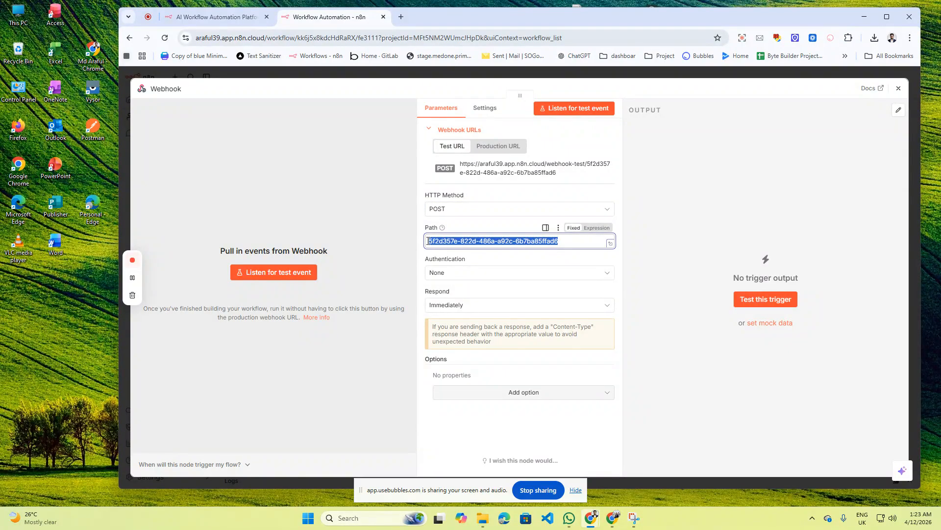
type("n8n8")
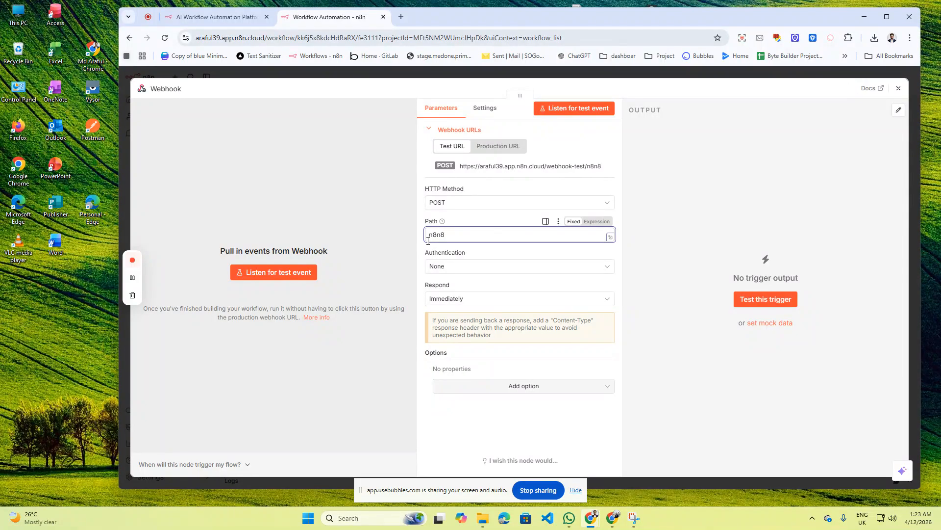
left_click(499, 169)
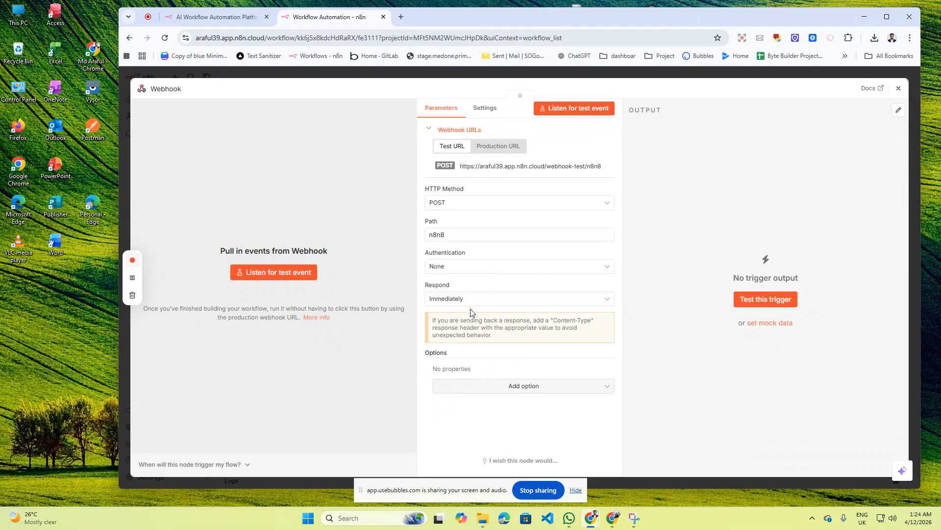
- Add a Response Data option set to 'success' and return to the canvas
left_click(519, 385)
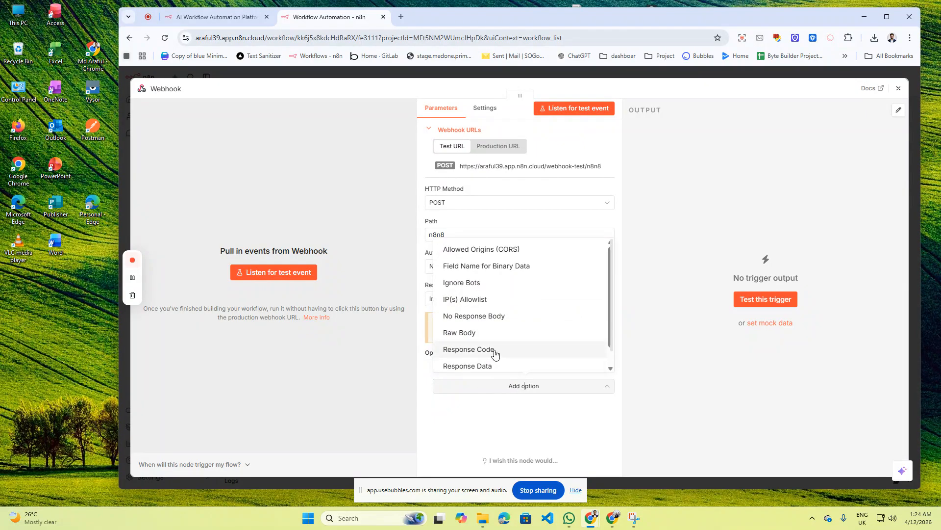
left_click(482, 367)
left_click(467, 385)
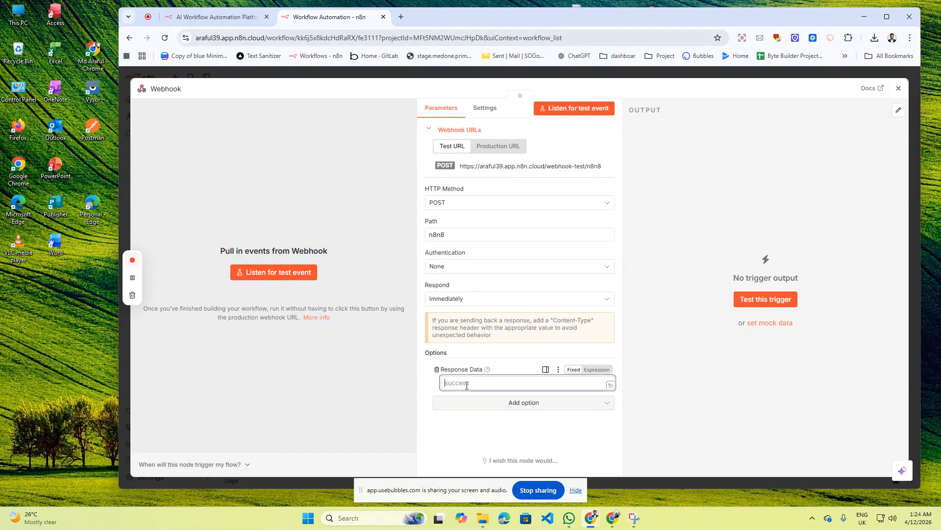
type("success")
left_click(898, 88)
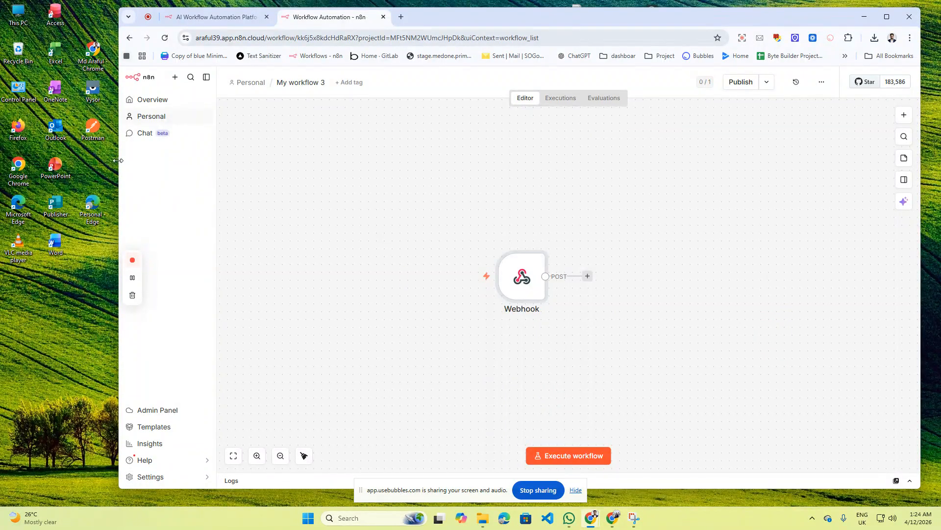
- Launch Postman from Windows search alongside the narrowed browser window
left_click_drag(118, 161, 302, 166)
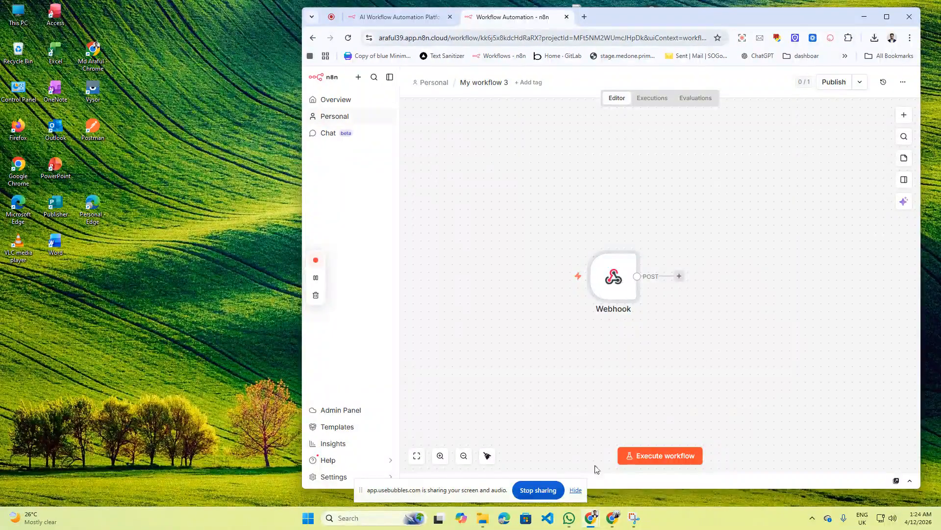
left_click(367, 518)
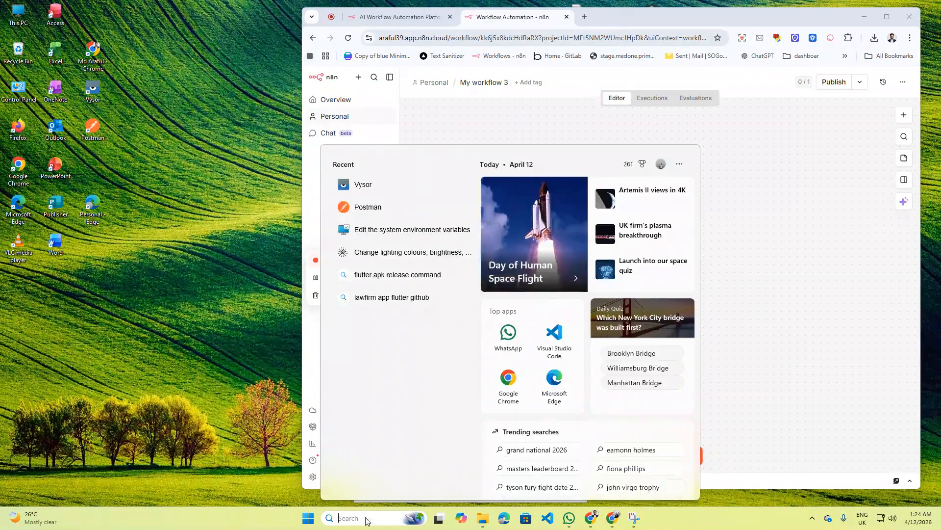
type("post")
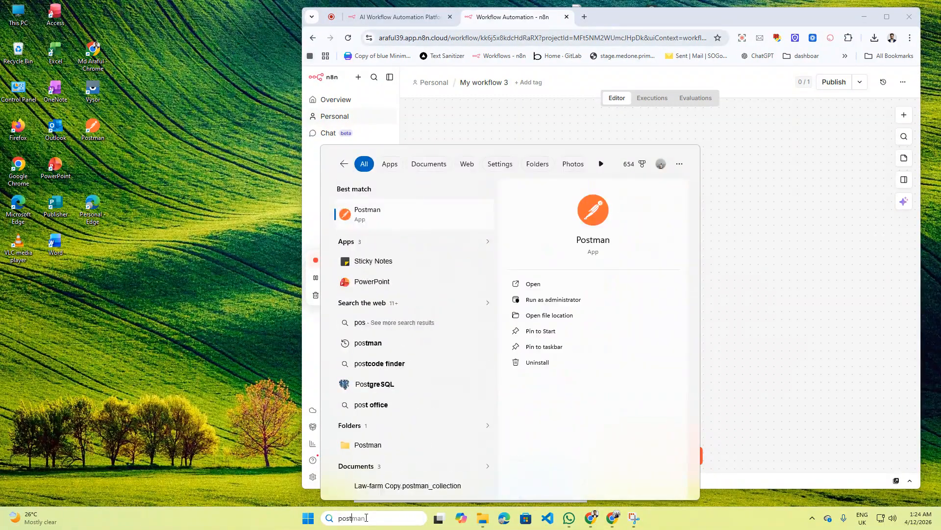
type("man")
key("Escape")
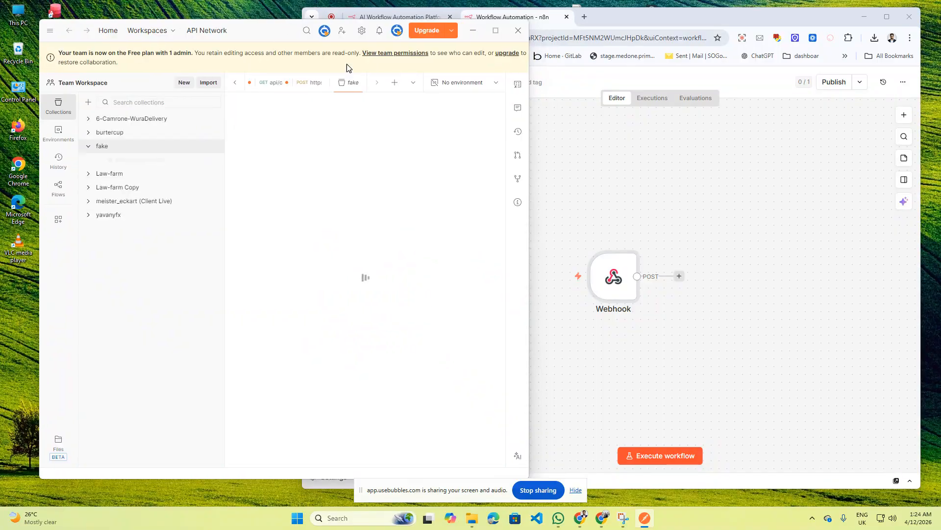
left_click(91, 146)
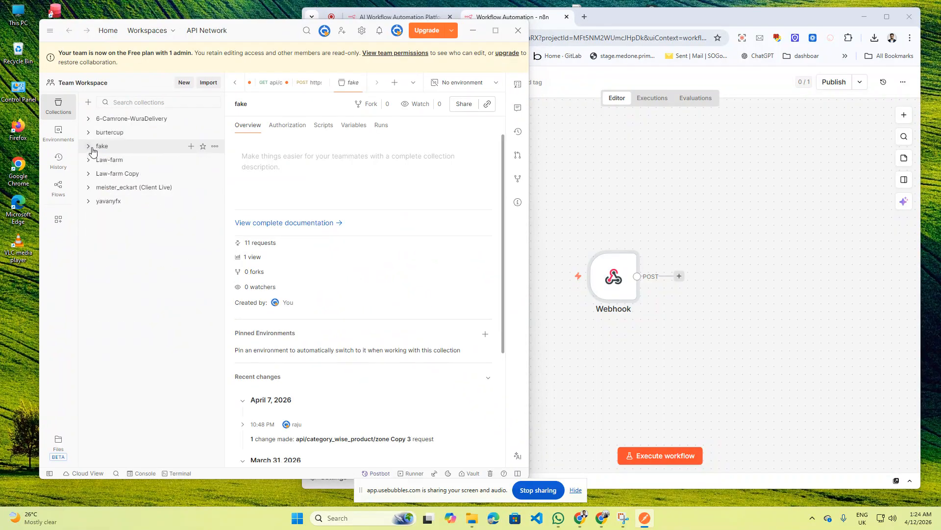
- Create a new POST HTTP request to the n8n webhook test URL
left_click(185, 84)
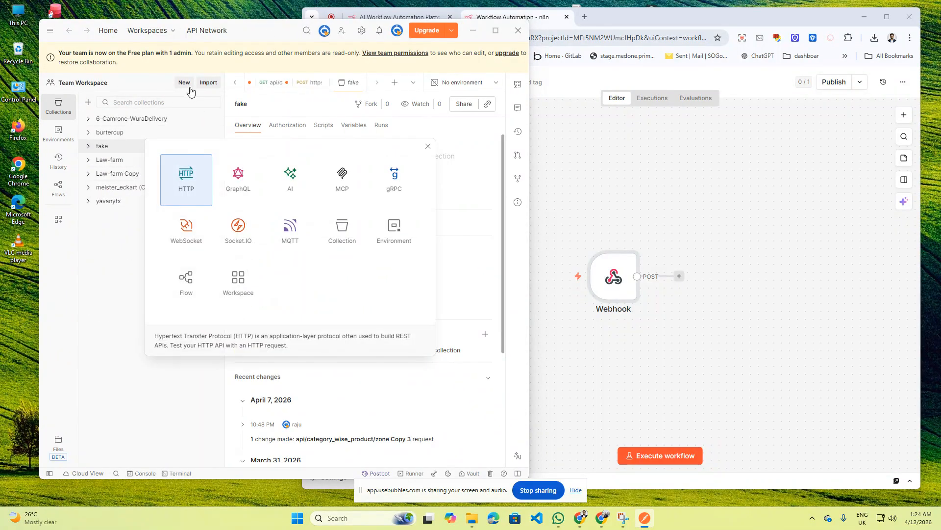
left_click(193, 181)
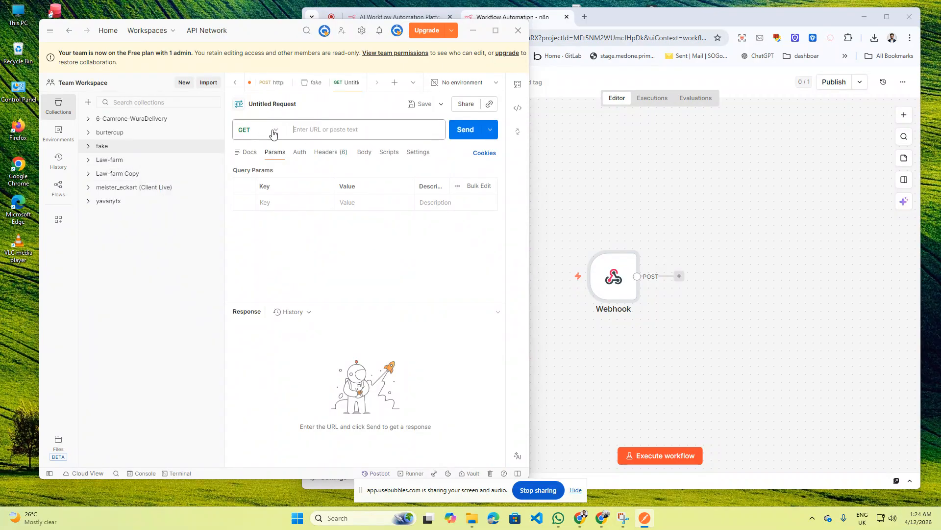
left_click(273, 130)
left_click(268, 166)
left_click(327, 130)
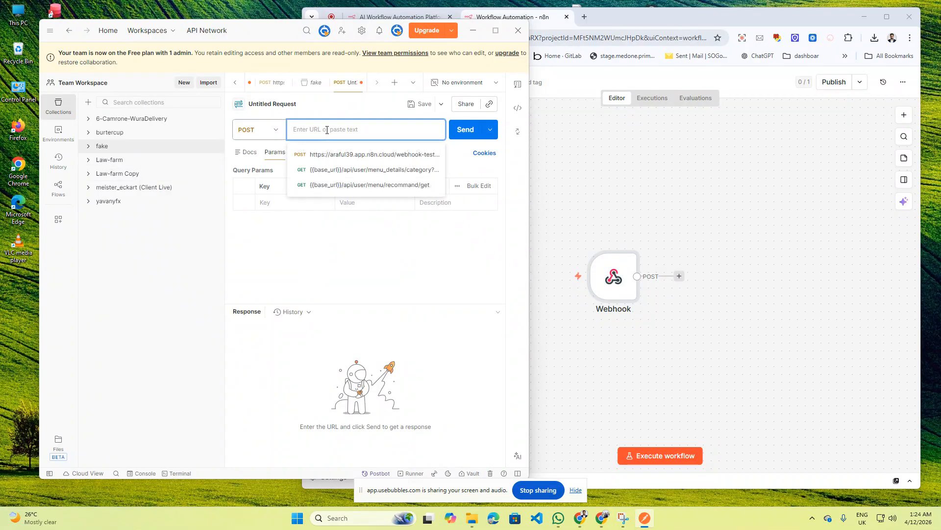
left_click(434, 153)
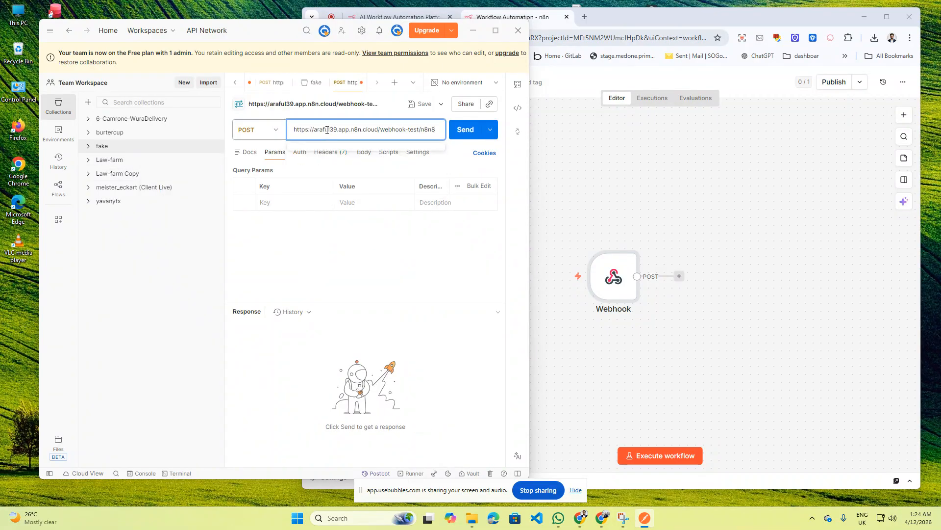
- Save the request into a newly created collection named n8n_collection
left_click(424, 103)
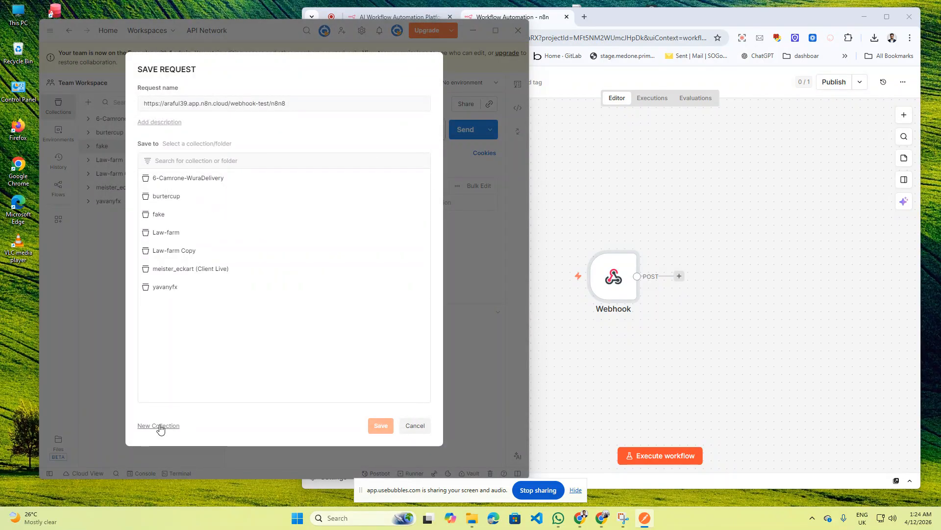
left_click(157, 426)
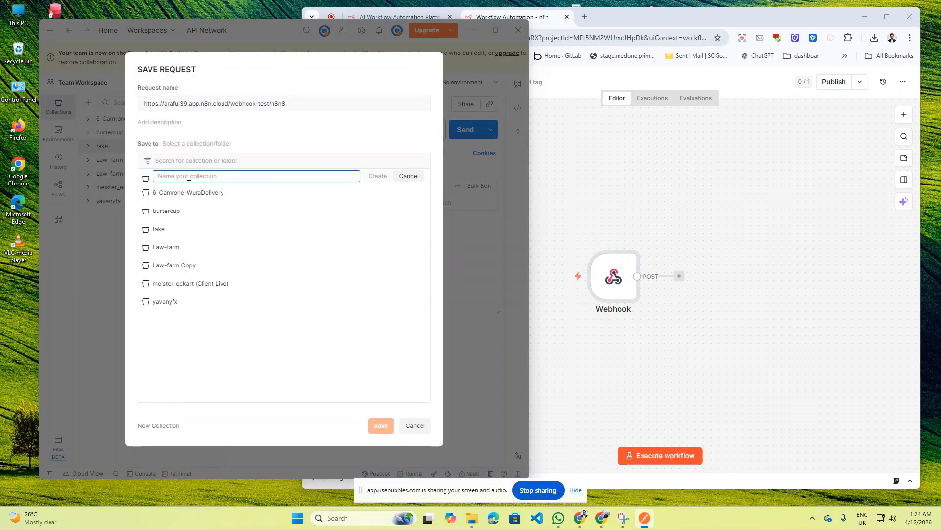
type("n8n_collection")
left_click(386, 178)
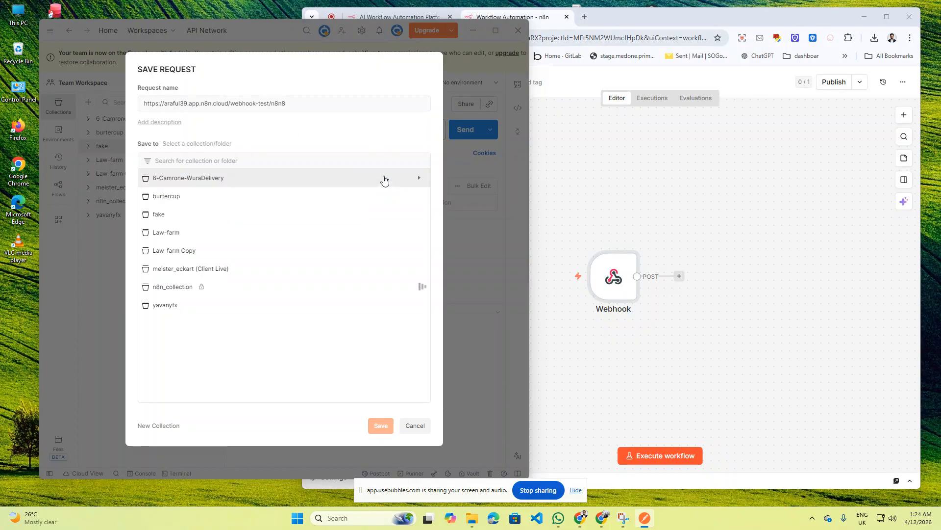
left_click(380, 425)
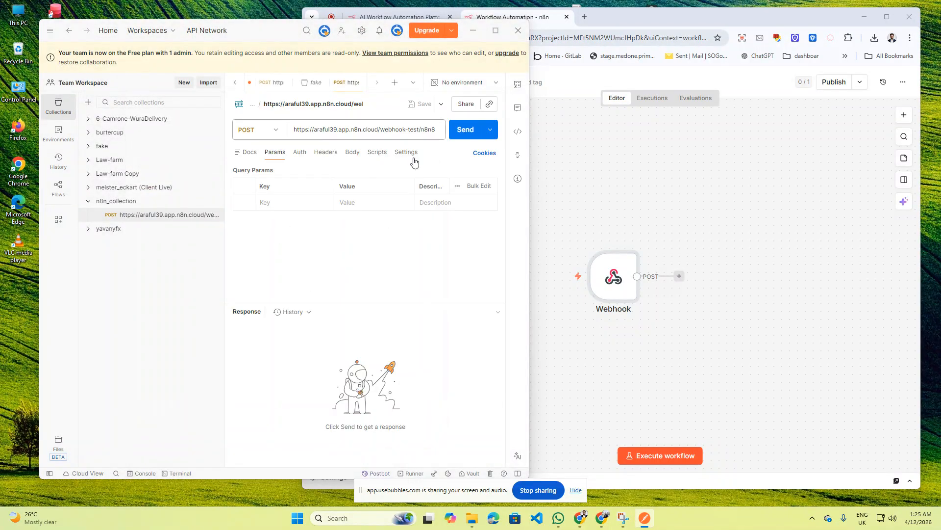
- Put the n8n workflow in listening mode and send the Postman POST, getting 200 OK 'success'
mouse_move(263, 30)
left_mouse_down()
mouse_move(238, 35)
mouse_move(254, 42)
left_mouse_up()
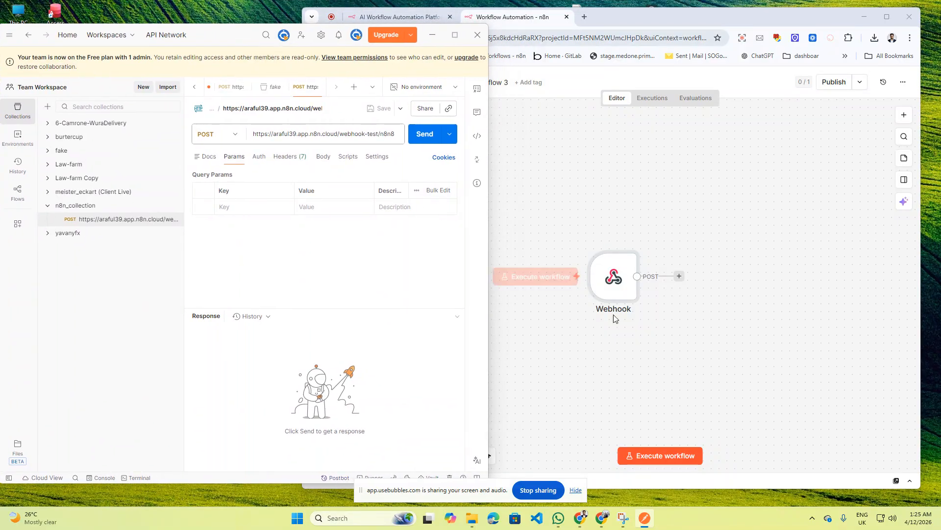
left_click(661, 461)
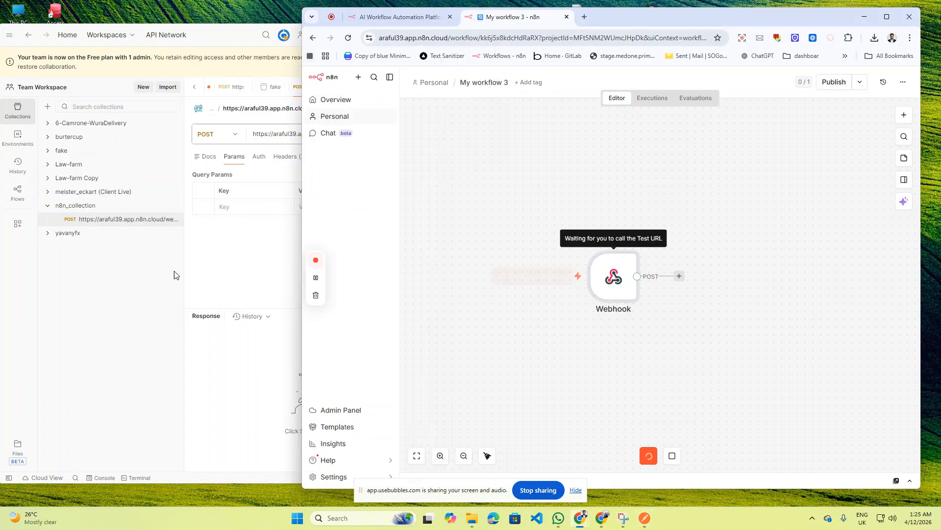
left_click(101, 301)
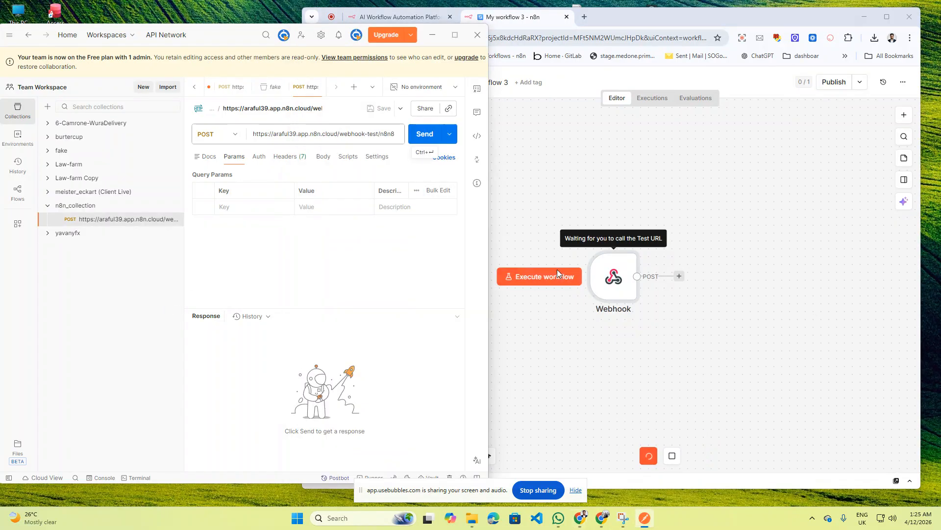
left_click(425, 141)
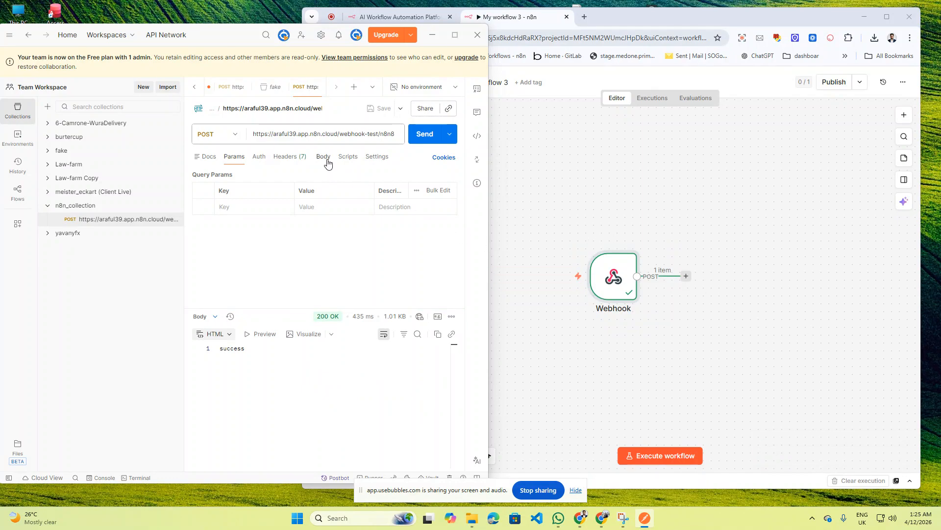
left_click(573, 177)
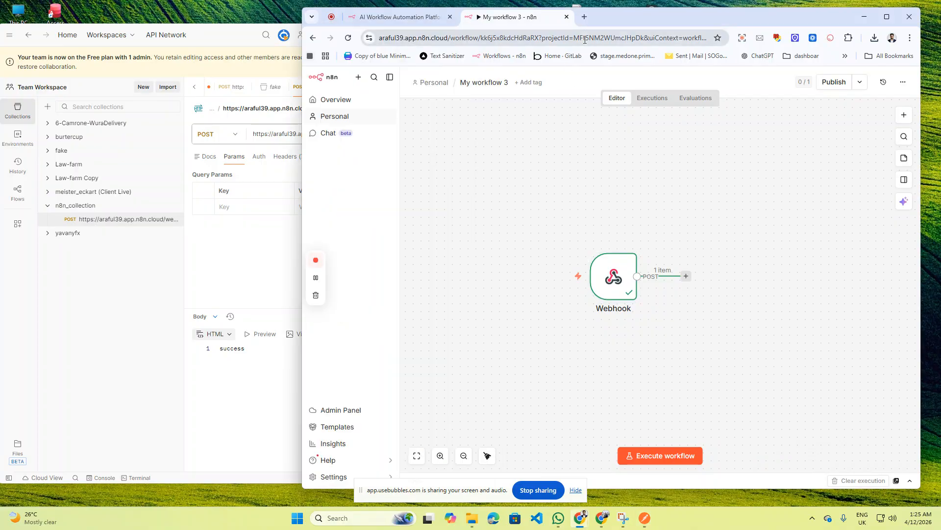
- Create a blank spreadsheet in Google Sheets from a new tab's Google apps grid
left_click(585, 18)
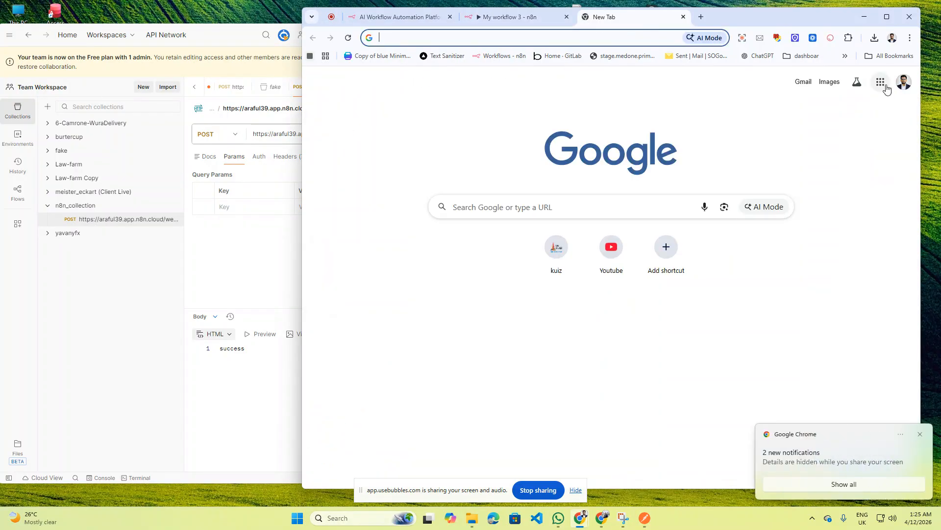
left_click(883, 84)
scroll(880, 314, "down", 2)
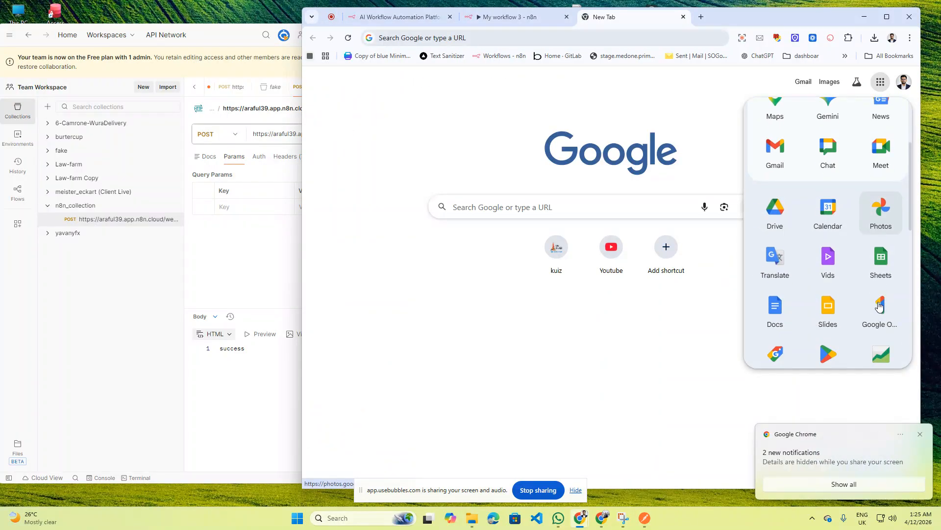
left_click(885, 272)
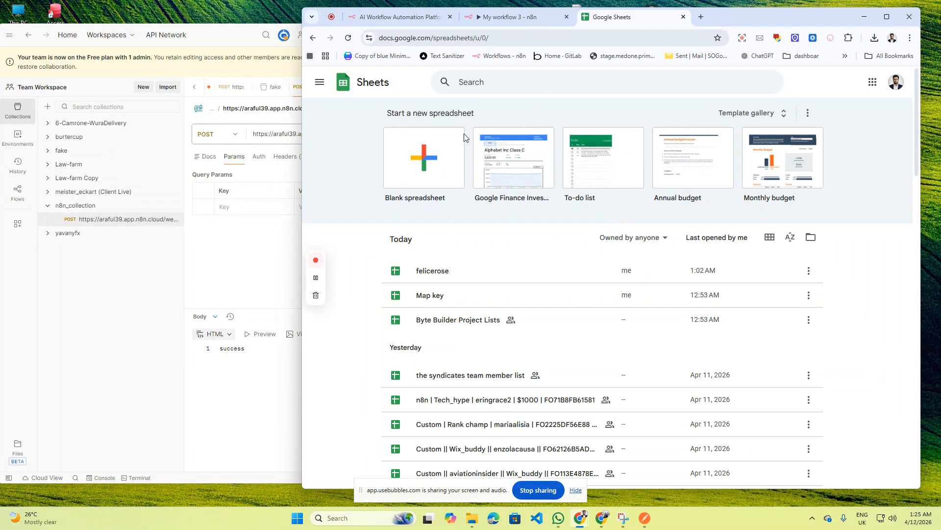
scroll(437, 155, "down", 2)
scroll(438, 149, "up", 2)
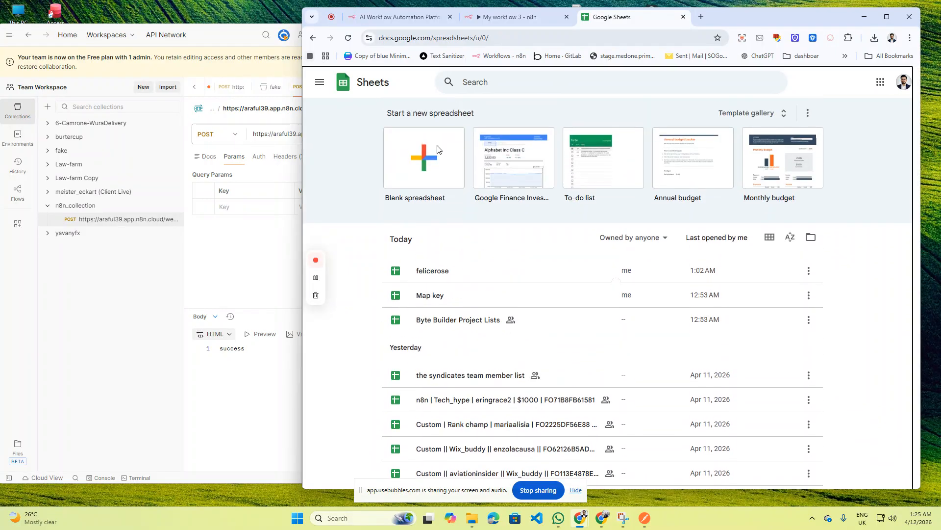
left_click(438, 150)
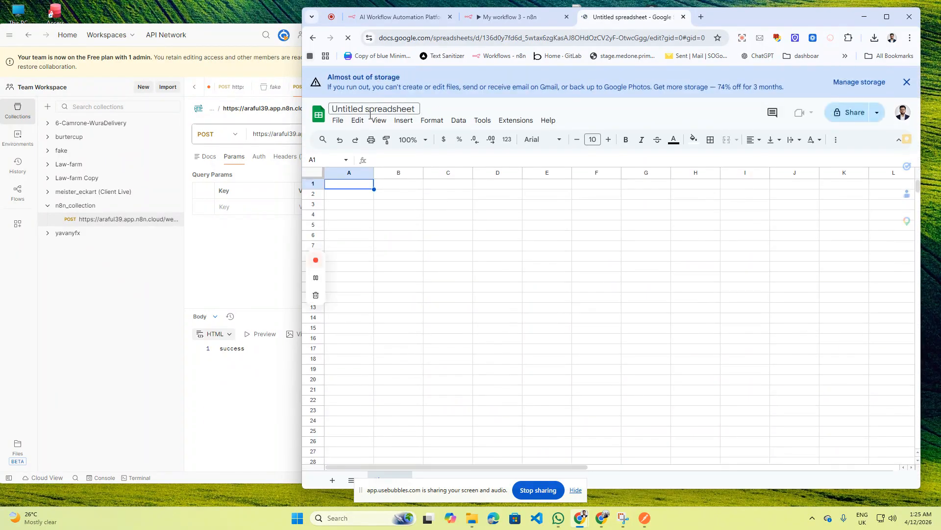
- Retitle the spreadsheet to n8n8
double_click(361, 109)
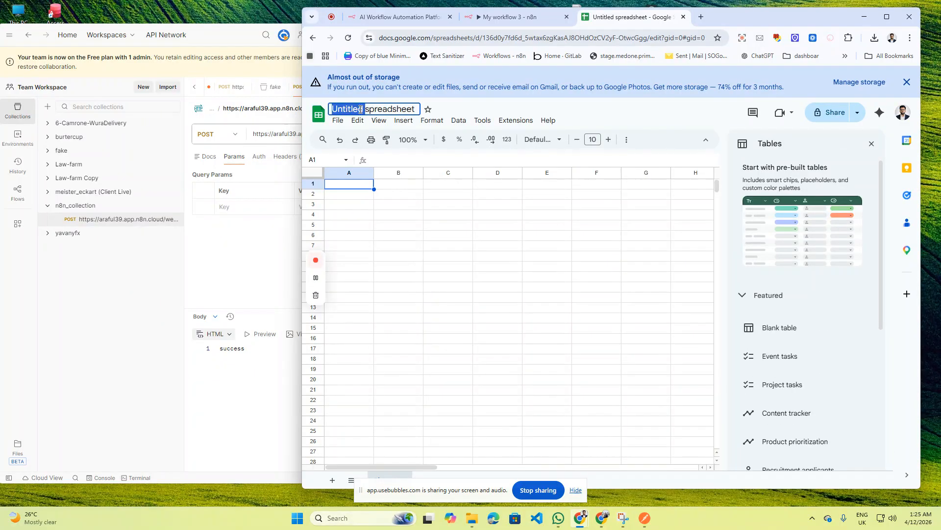
left_click(360, 109)
type("n")
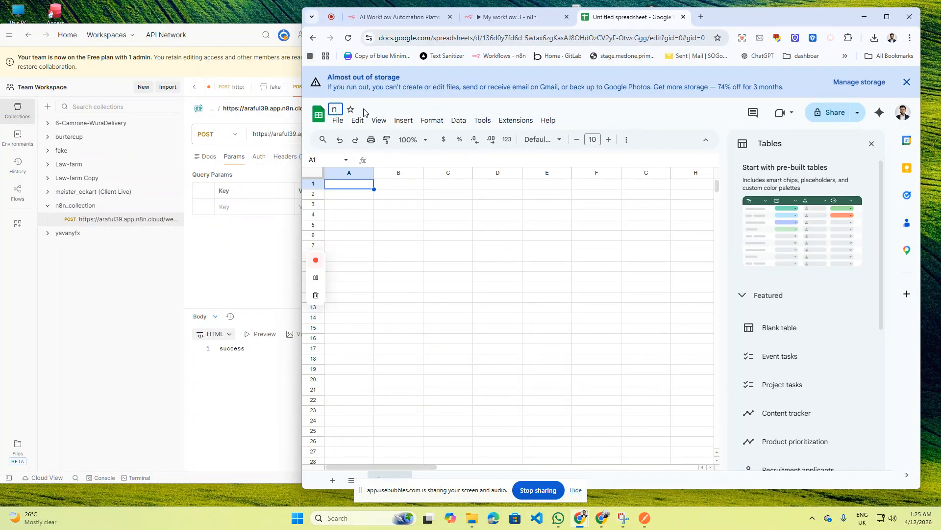
type("8n8")
- Confirm the n8n8 title and arrange Postman and the browser side by side
left_click(450, 104)
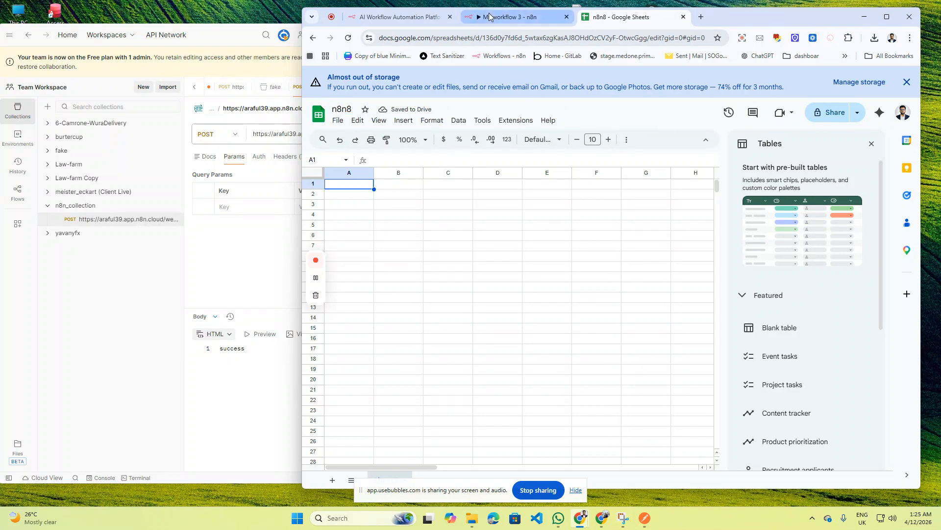
left_click(229, 256)
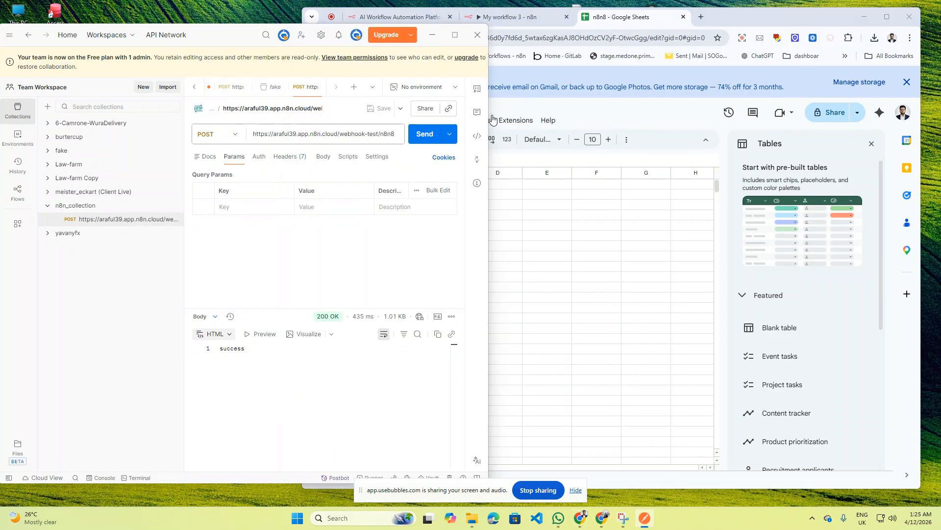
left_click_drag(488, 104, 425, 104)
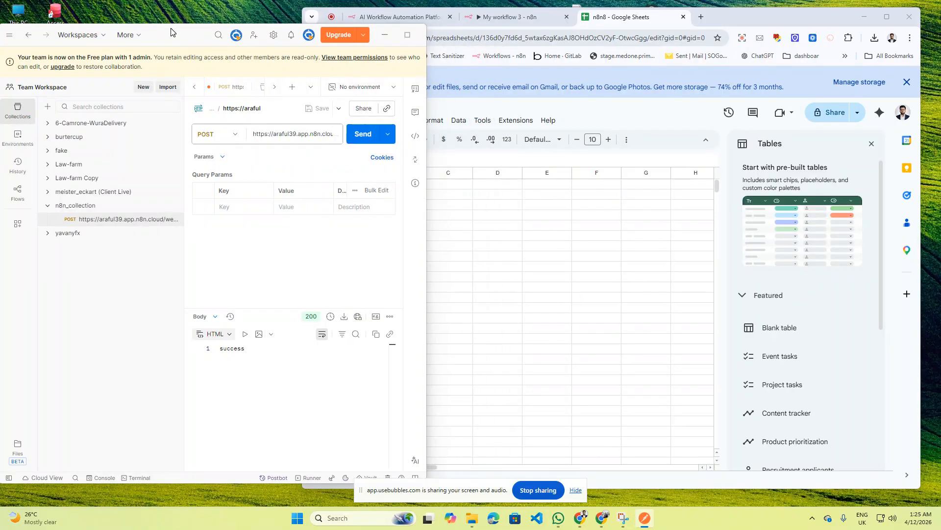
left_click_drag(174, 34, 145, 33)
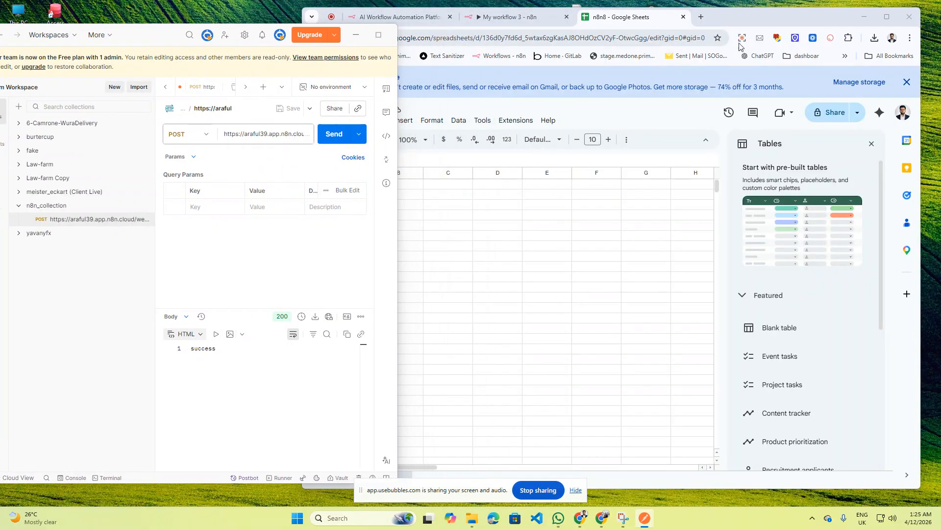
left_click(910, 86)
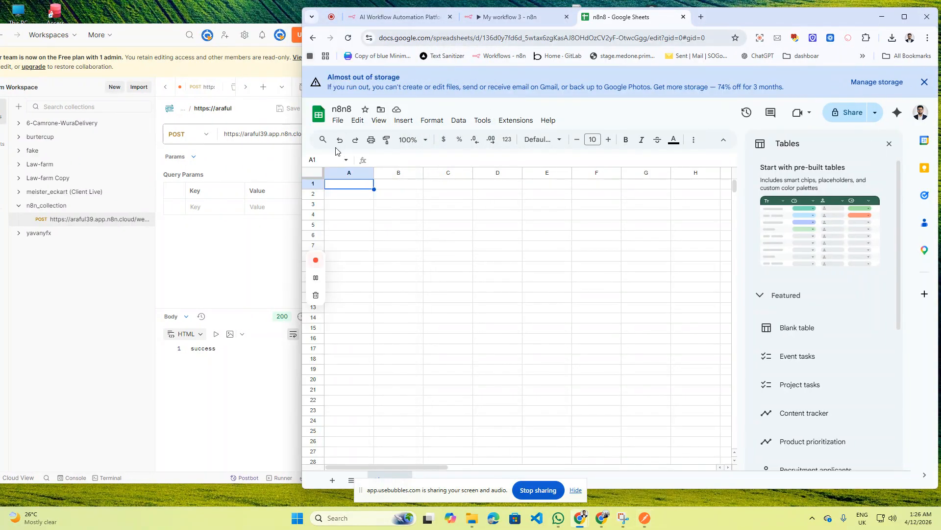
left_click_drag(302, 133, 308, 133)
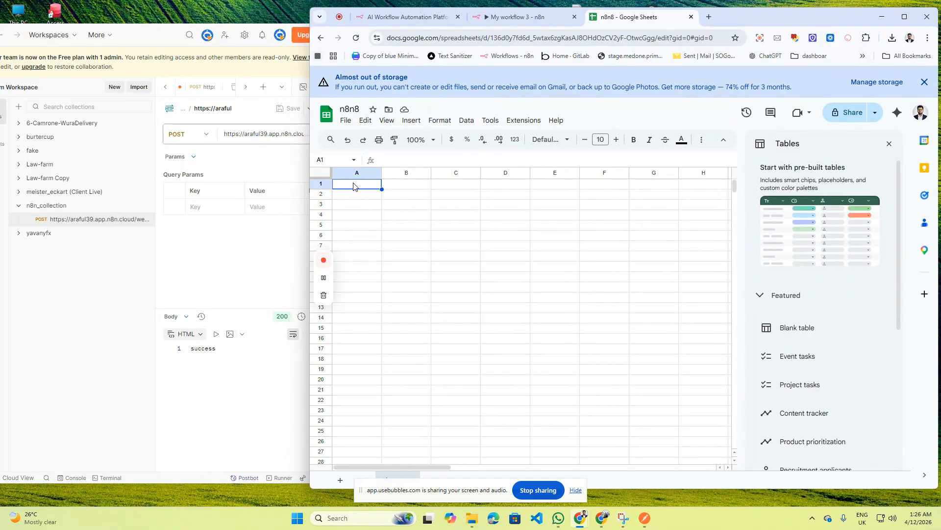
- Enter headers name, email, phone and location into cells A1 to D1
double_click(353, 184)
type("name")
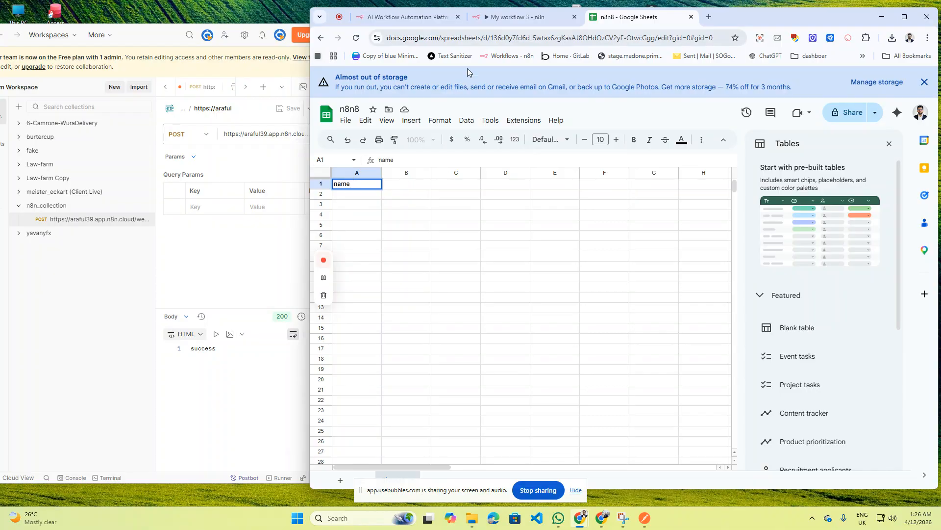
left_click(405, 184)
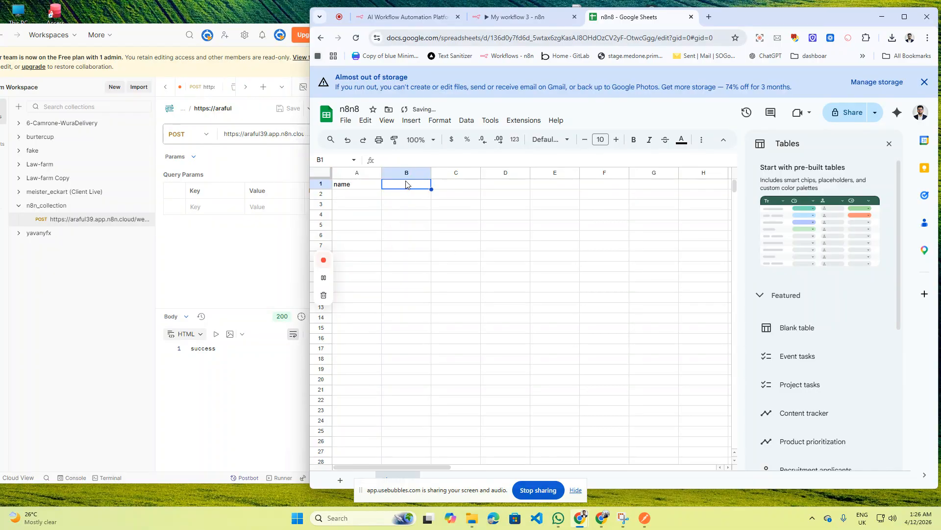
double_click(406, 183)
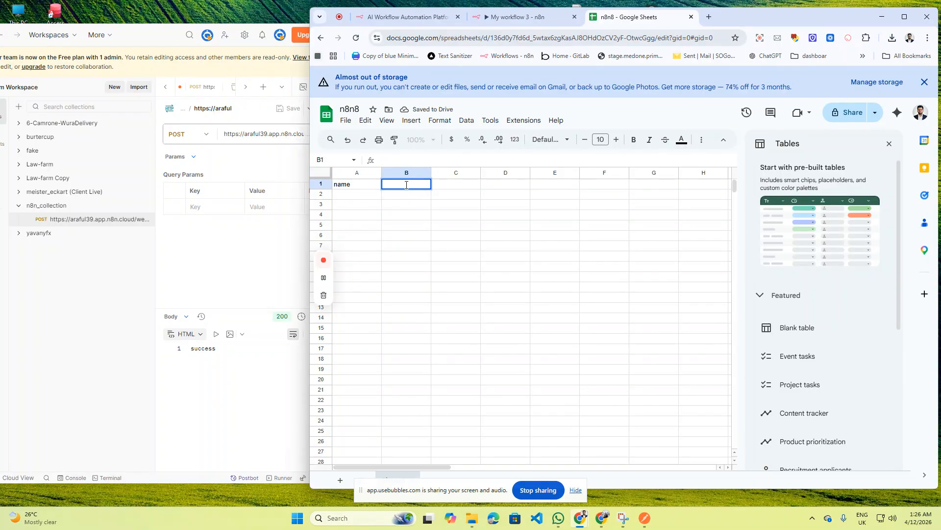
type("email")
left_click(454, 186)
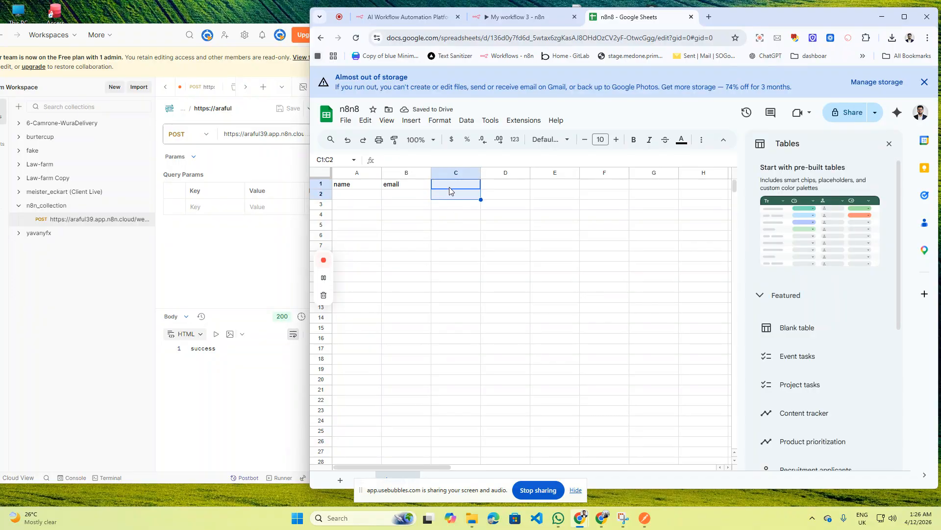
double_click(450, 185)
type("ph")
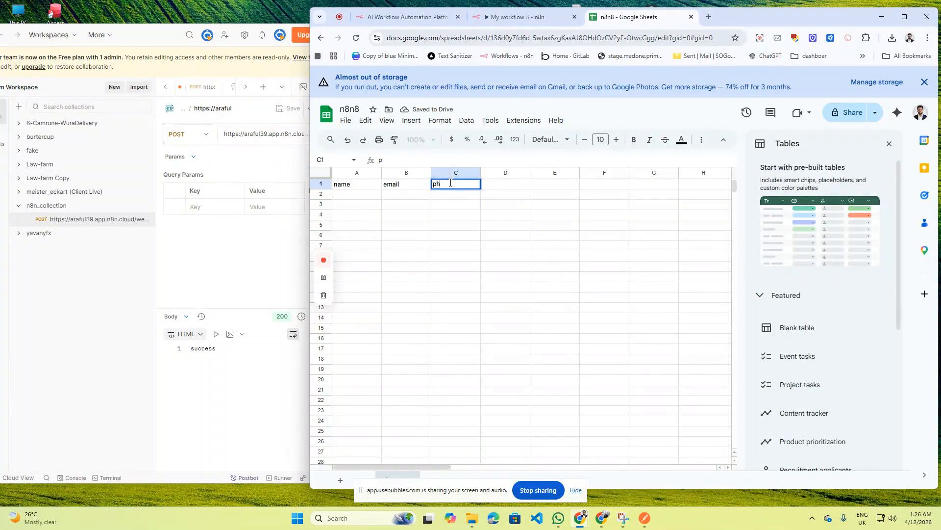
type("one")
left_click(500, 186)
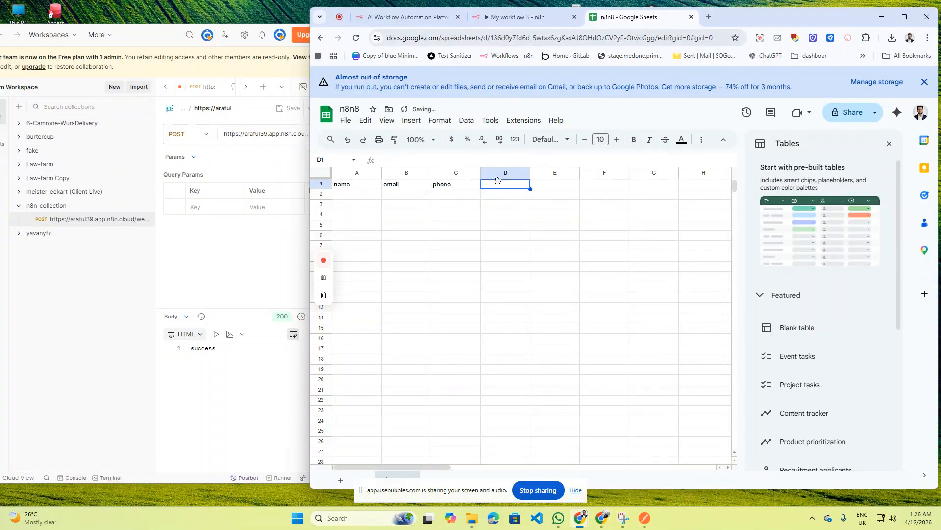
double_click(501, 185)
type("location")
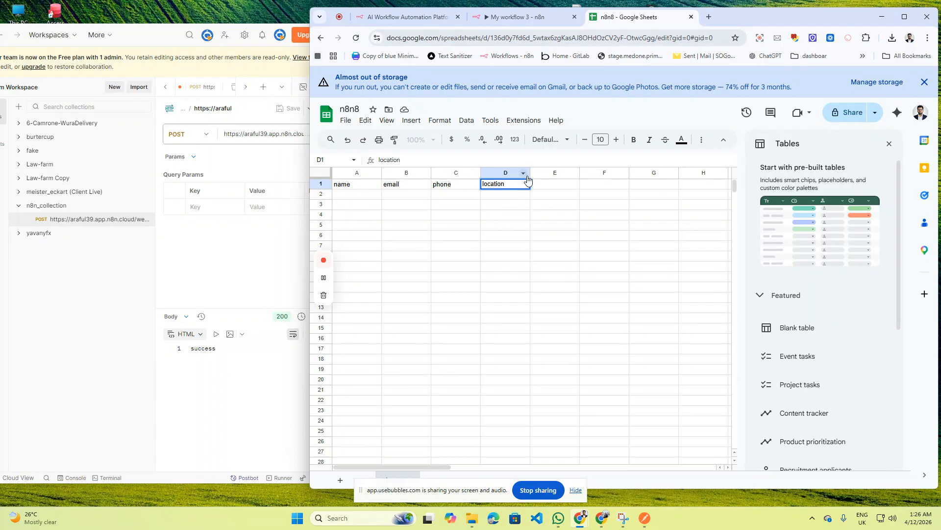
left_click(505, 109)
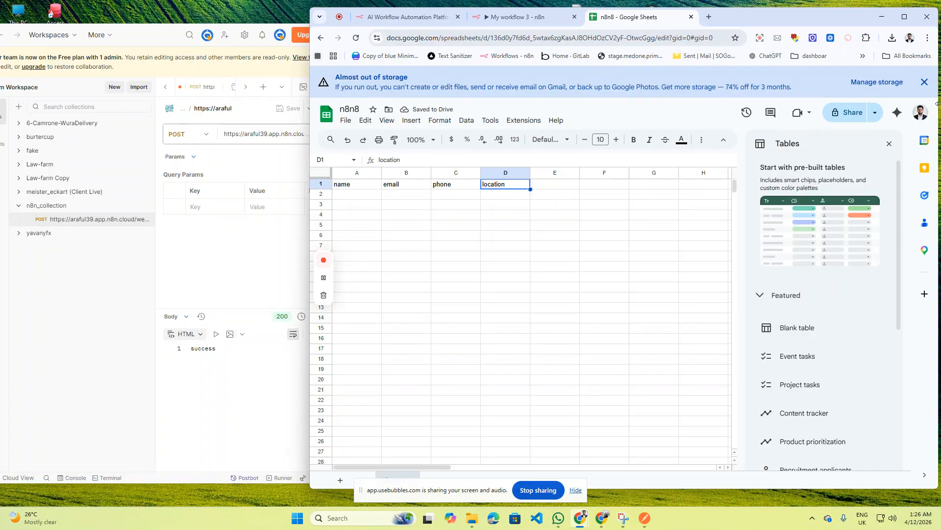
- Dismiss the storage warning and inspect the Webhook node's 1 received item in n8n
left_click(929, 85)
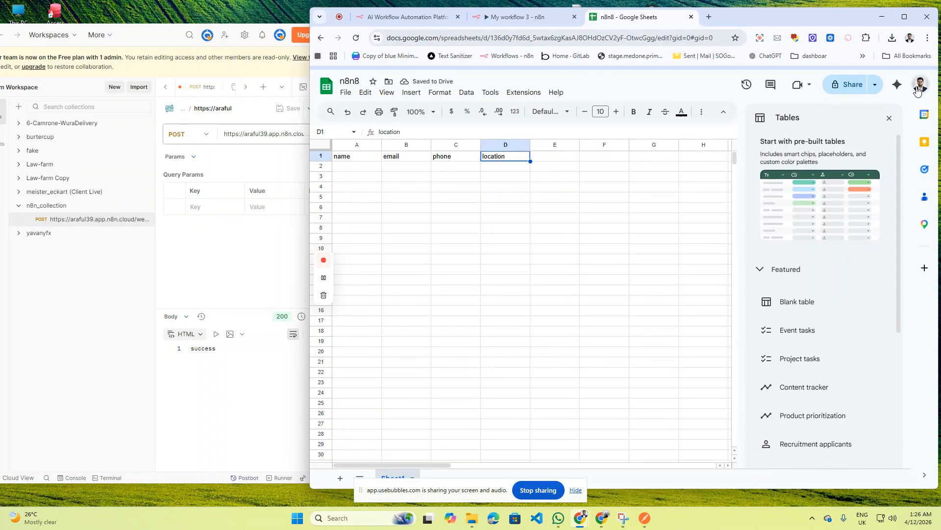
left_click(239, 252)
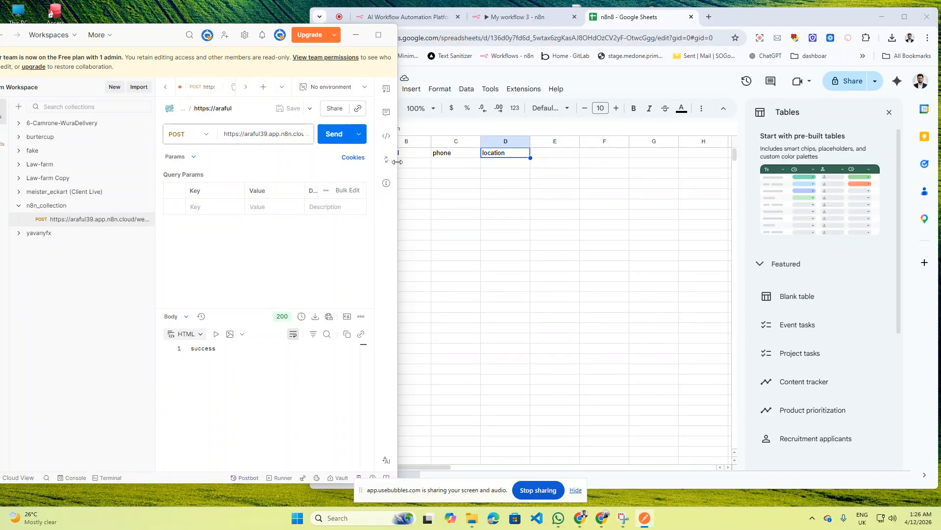
left_click(520, 17)
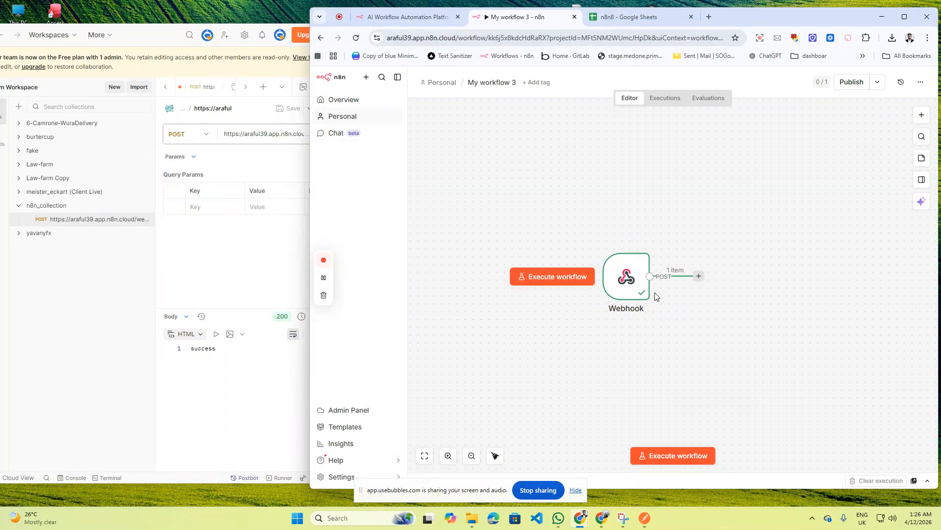
double_click(629, 284)
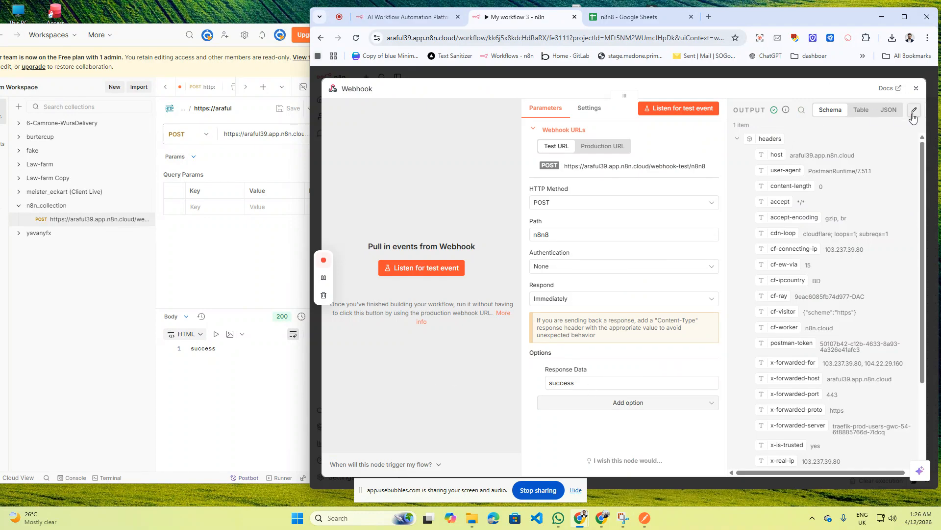
key("Escape")
- Widen Postman and disable the stray query parameter 'a' on the request
left_click(214, 248)
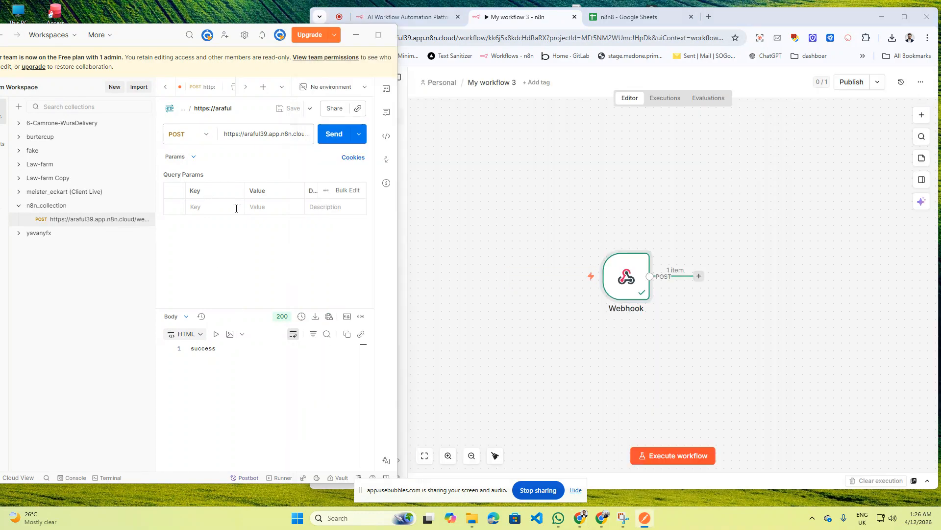
left_click(207, 207)
type("a")
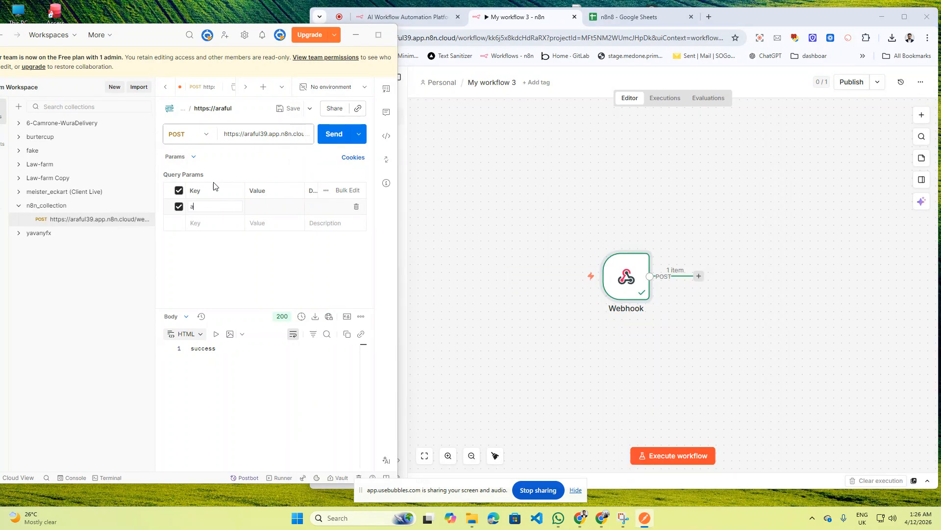
left_click_drag(397, 152, 588, 140)
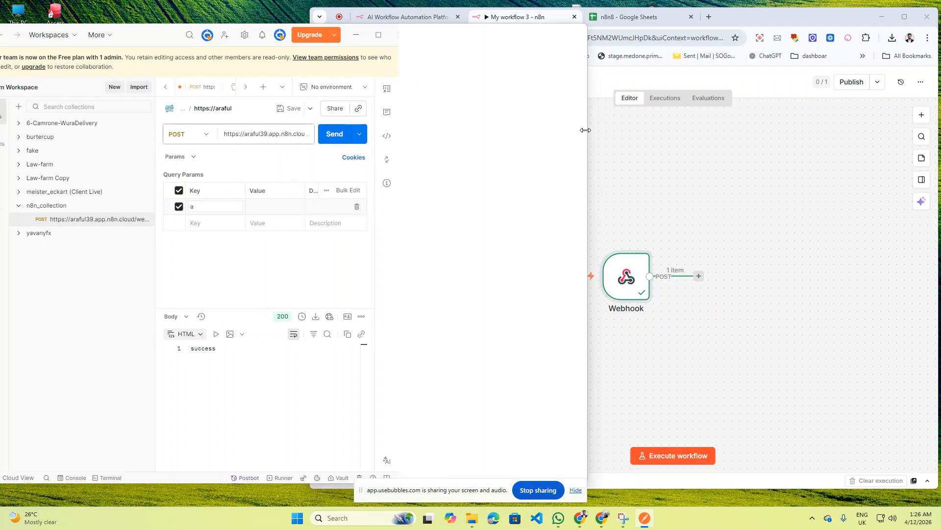
left_click(178, 198)
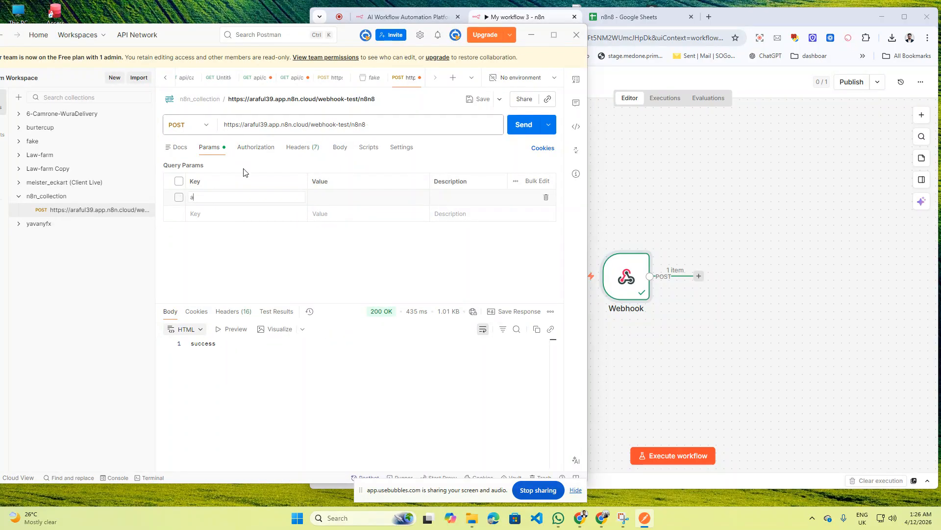
- Add an Accept header with value application/json
left_click(257, 149)
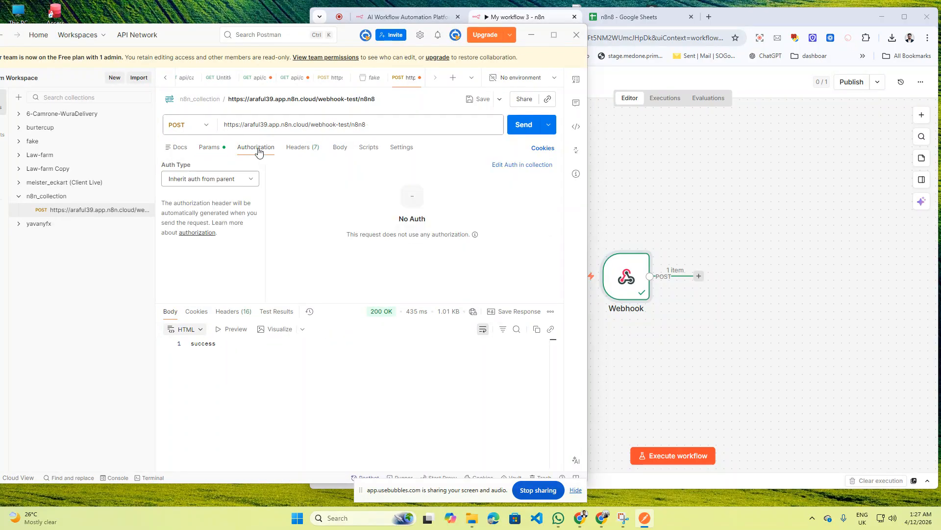
left_click(300, 148)
left_click(199, 198)
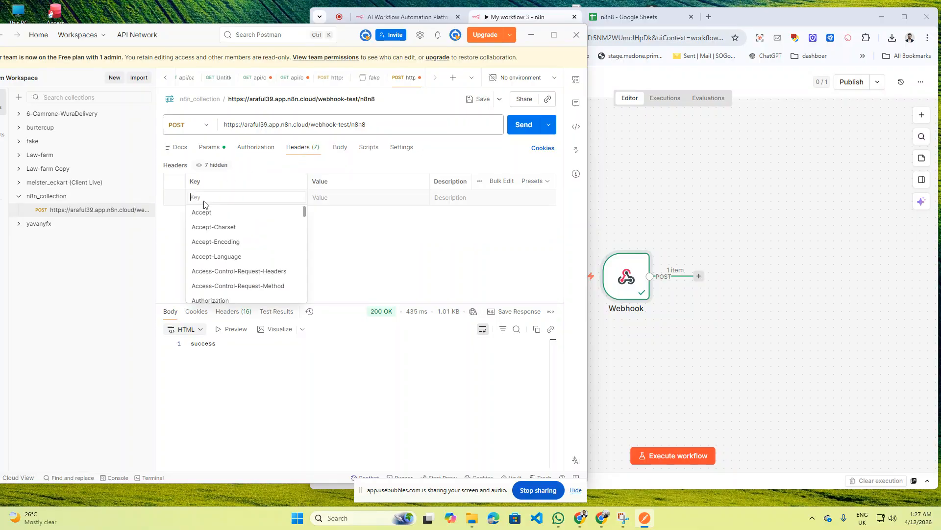
left_click(206, 213)
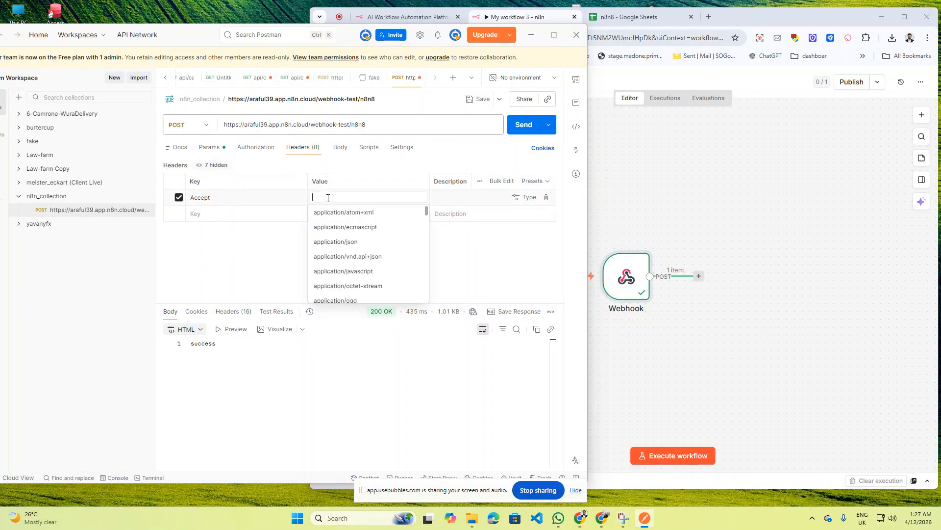
left_click(347, 241)
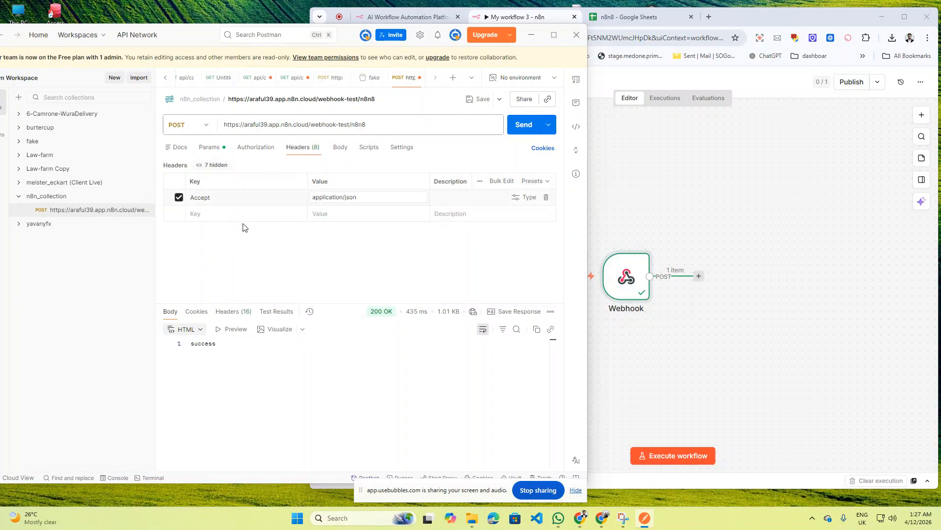
- Add a Content-Type header with value application/json
left_click(223, 218)
type("c")
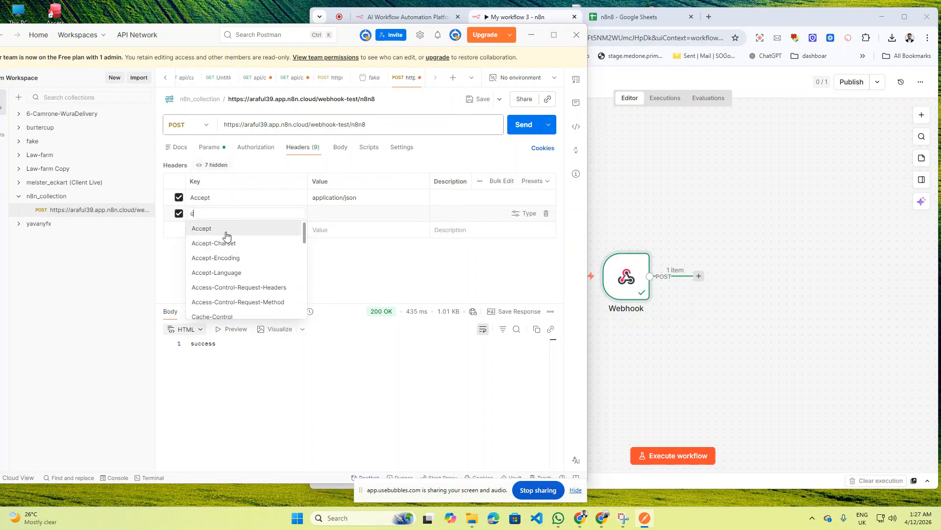
type("on")
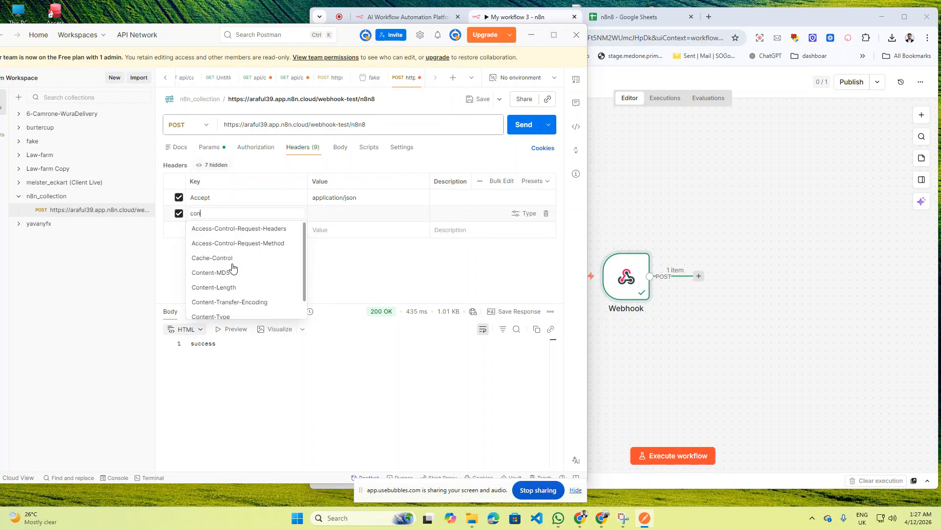
scroll(241, 294, "down", 1)
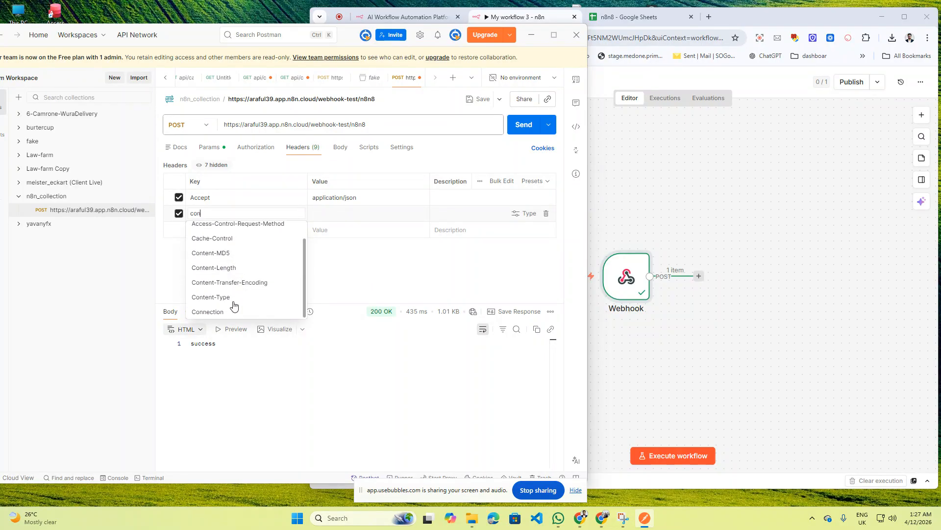
left_click(230, 303)
left_click(327, 214)
type("a")
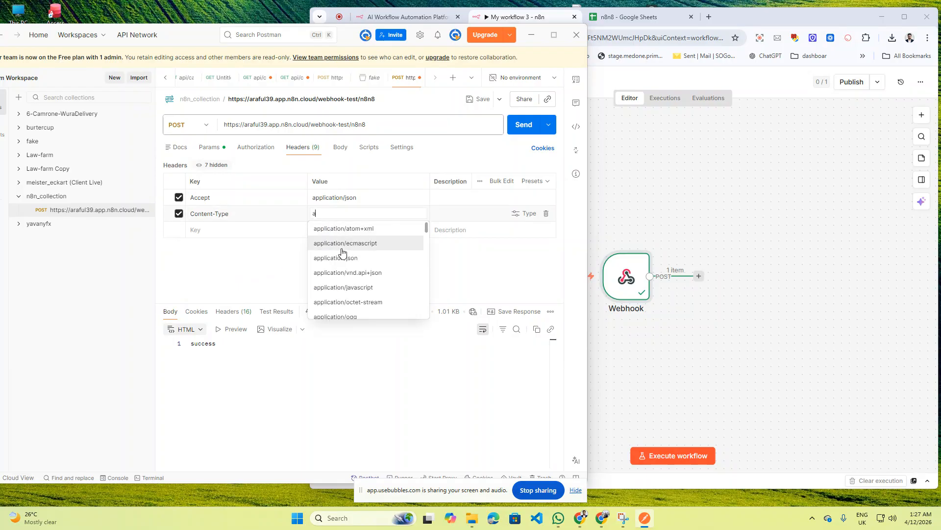
key("Escape")
left_click(325, 214)
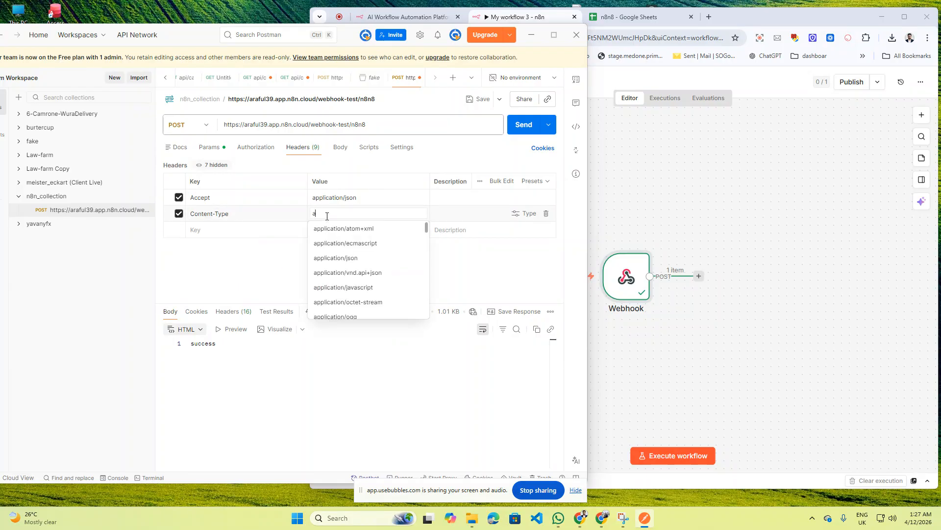
left_click(338, 257)
left_click(373, 167)
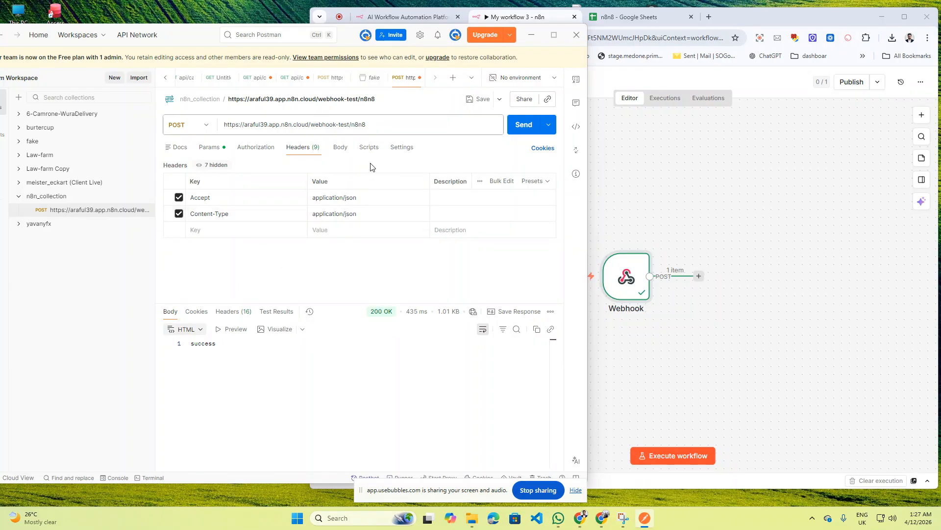
- Save the request with Ctrl+S
key("super+s")
key("super+s")
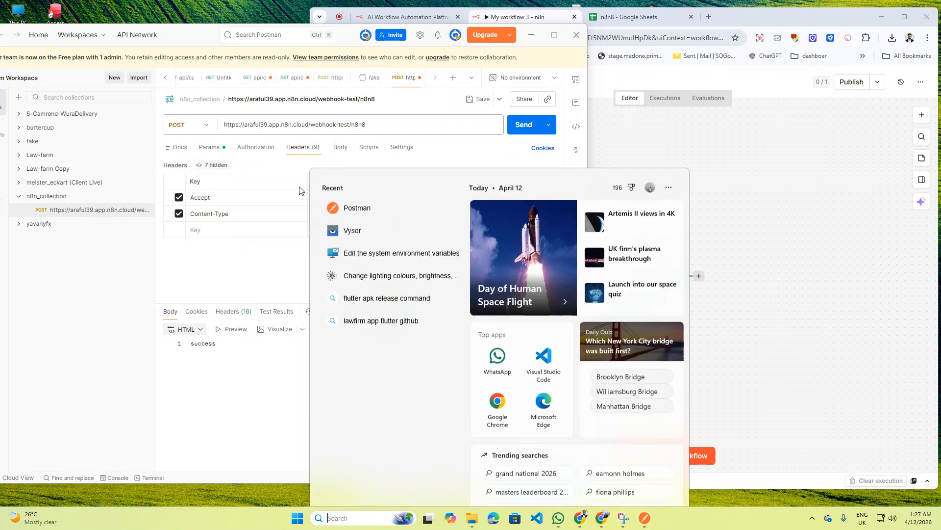
key("super")
key("Escape")
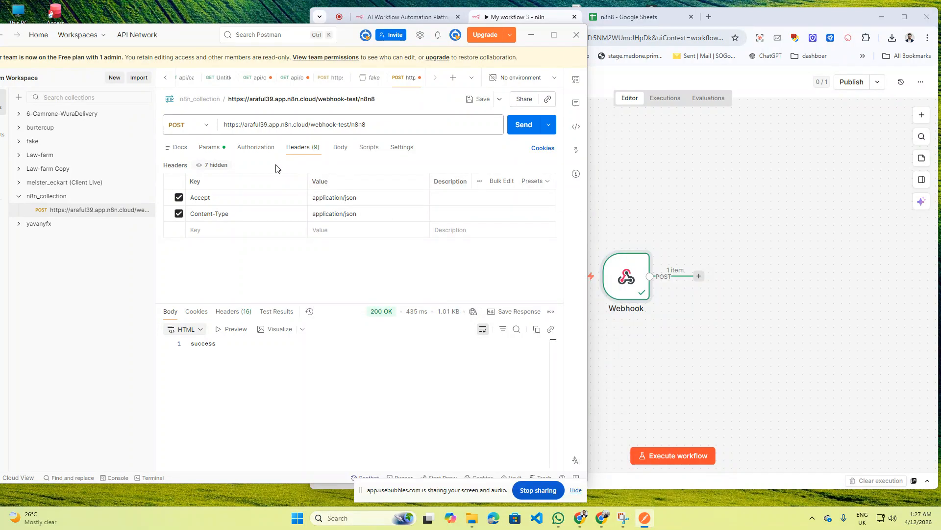
key("ctrl+s")
- Start the JSON body with a 'name' field holding a sample person's name
left_click(339, 148)
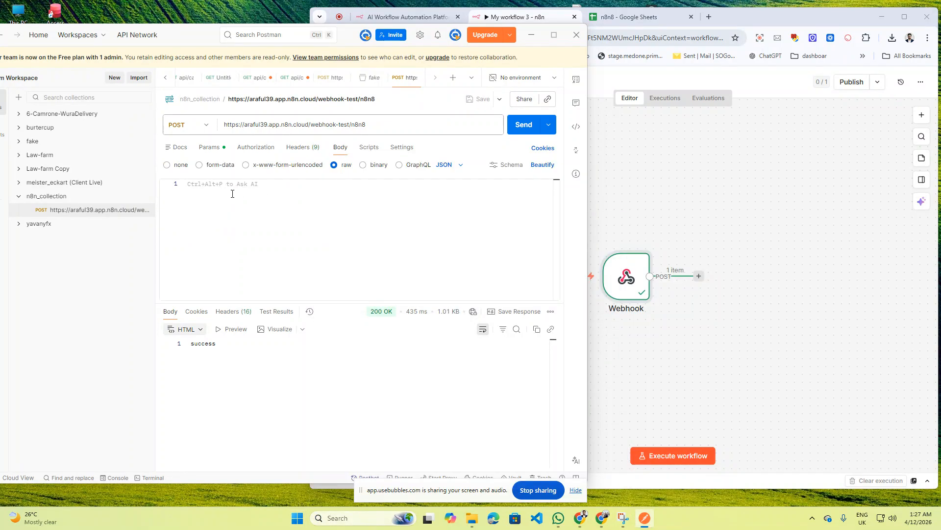
type("{")
key("Return")
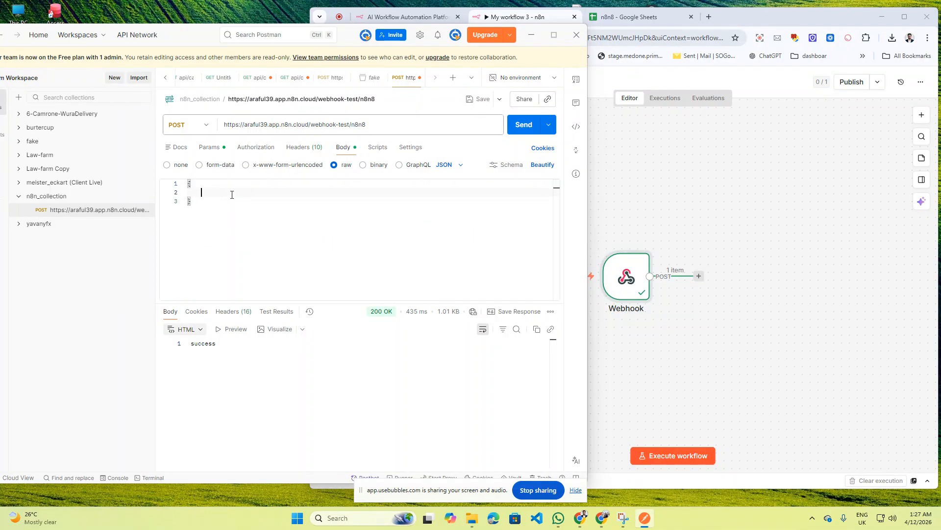
type("@")
type("\"")
type("email")
type("': ")
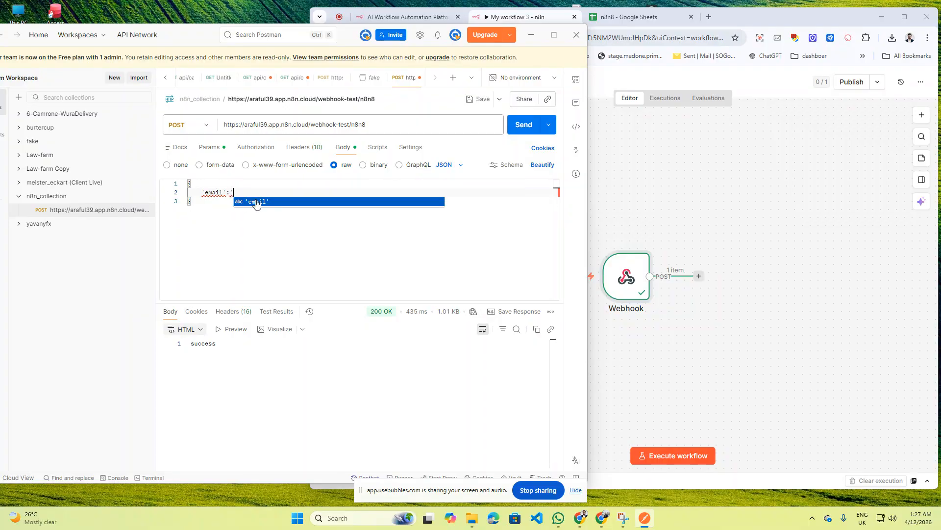
type("nam")
key("BackSpace")
key("BackSpace")
key("BackSpace")
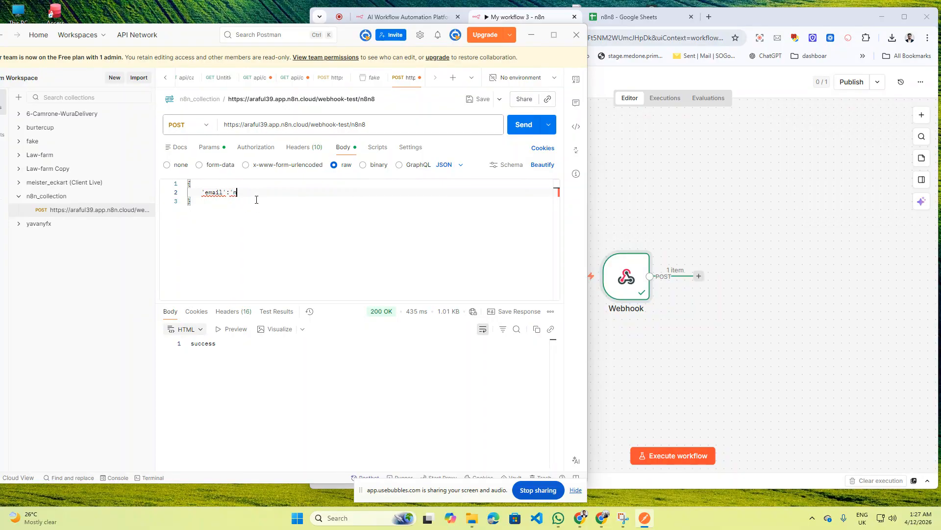
type("Raju',")
key("Return")
type("'")
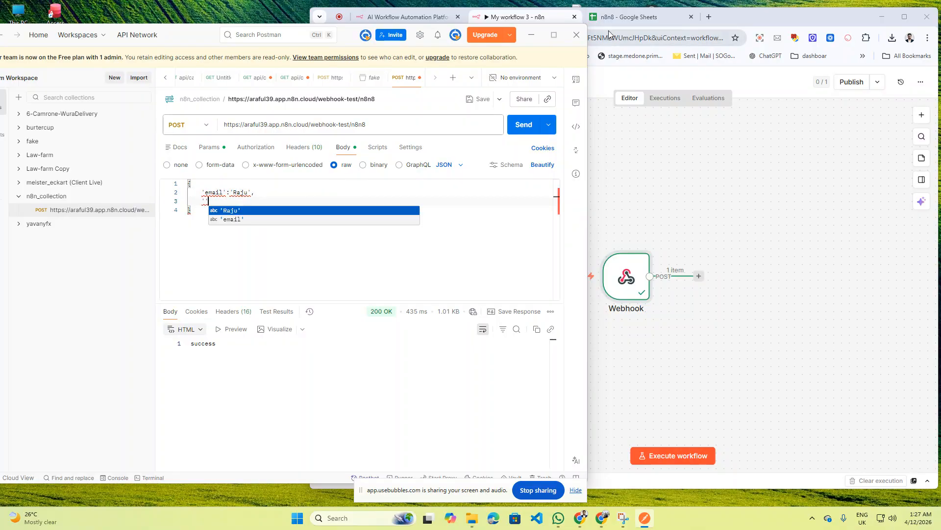
left_click(619, 17)
left_click(210, 193)
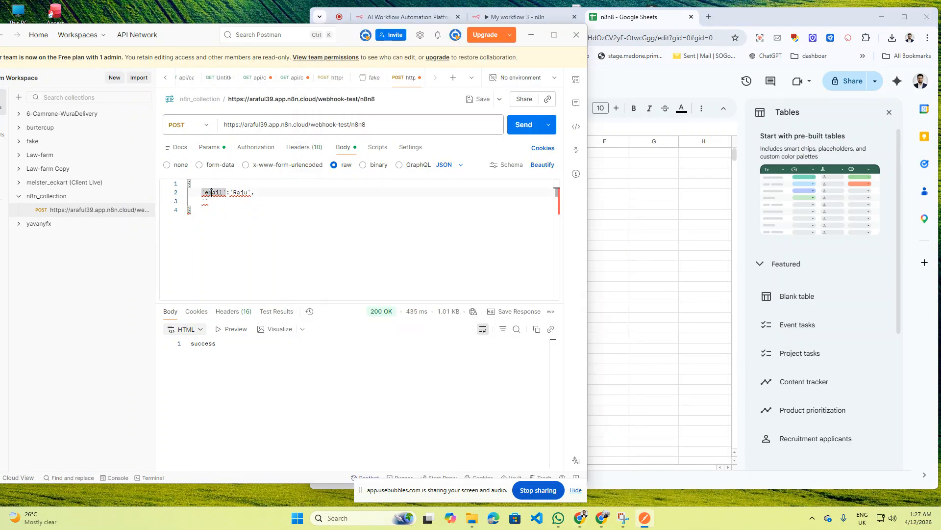
type("name")
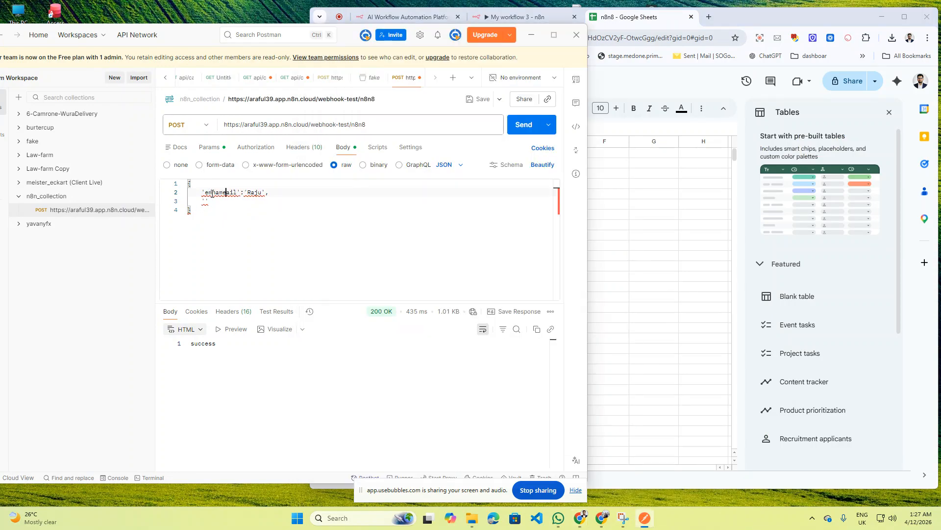
double_click(219, 193)
type("name")
- Add an 'email' field with a sample Gmail address
left_click(206, 202)
type("'email'")
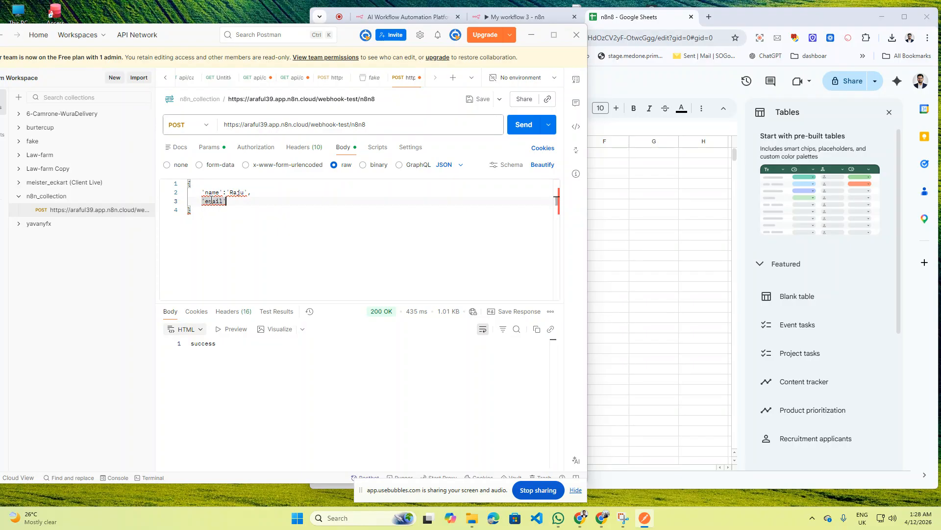
type(":'")
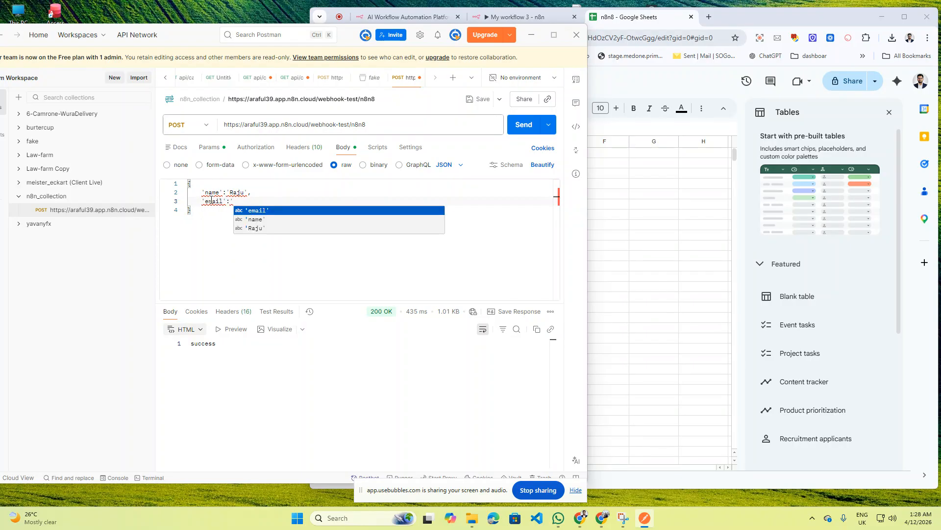
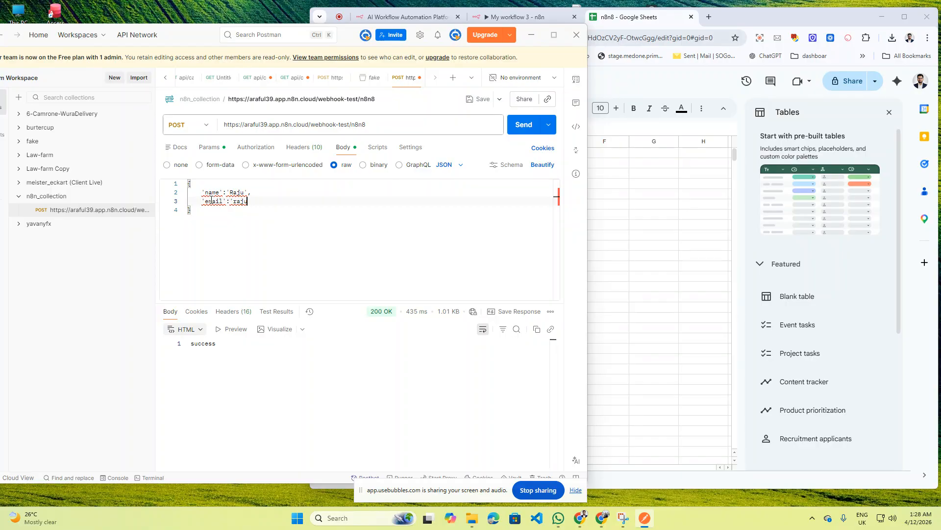
key("Return")
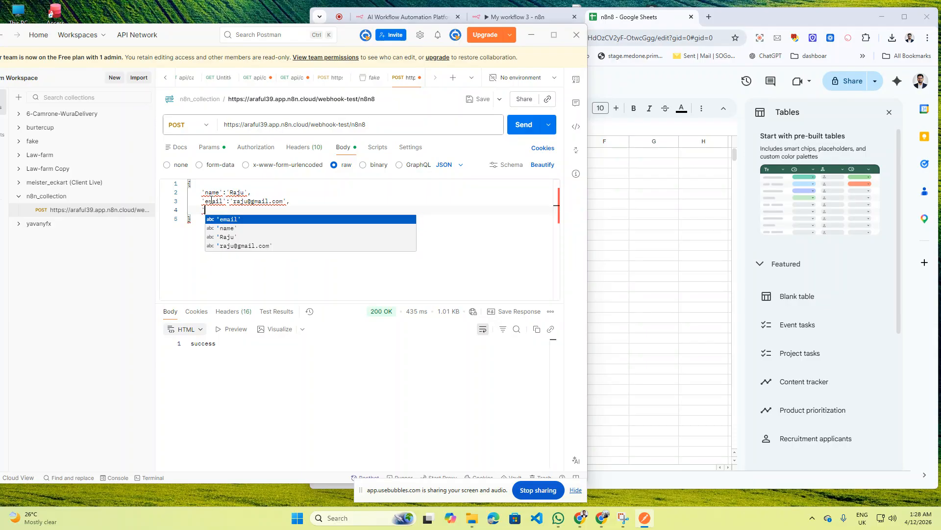
- Add a 'phone' field with a sample phone number
left_click(664, 89)
left_click(207, 210)
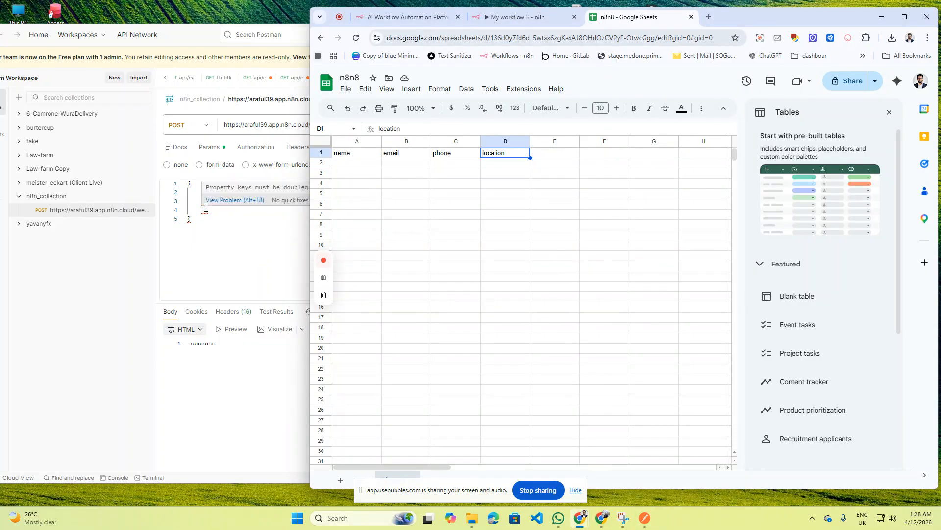
type("phone")
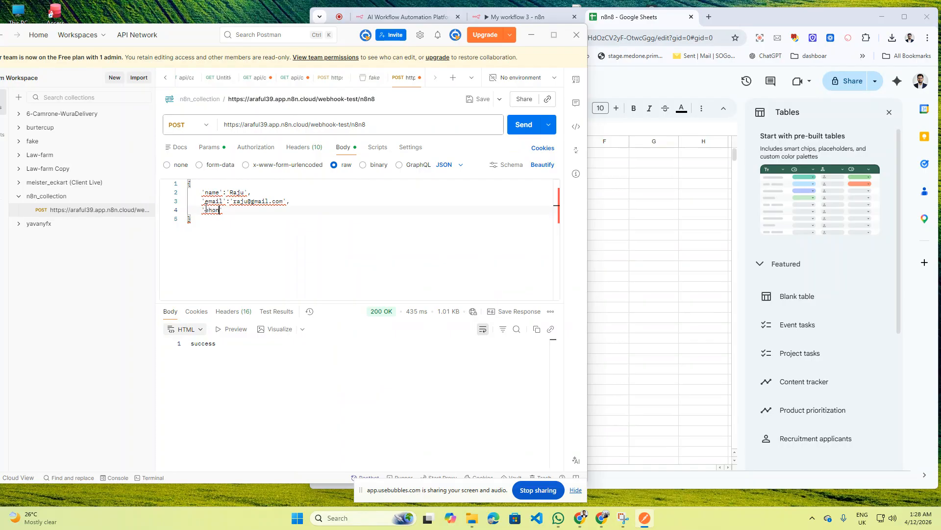
key("Right")
type(":'")
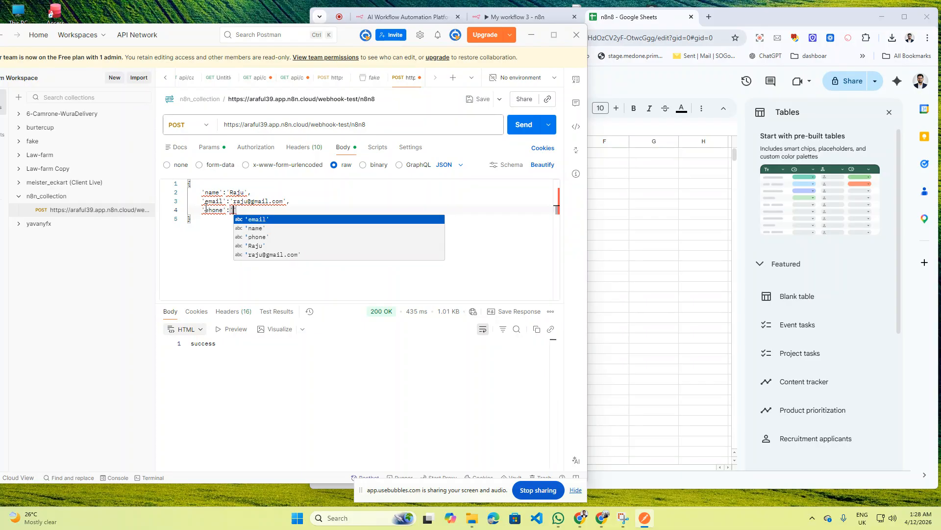
type("01")
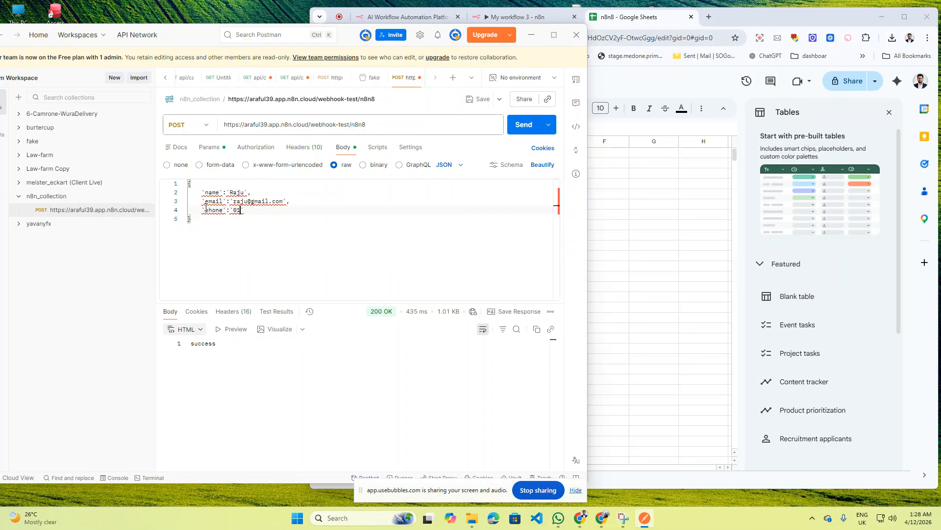
type("92821***")
key("Right")
type(",")
- Add a 'location' field set to 'Dhaka'
key("Return")
type("'")
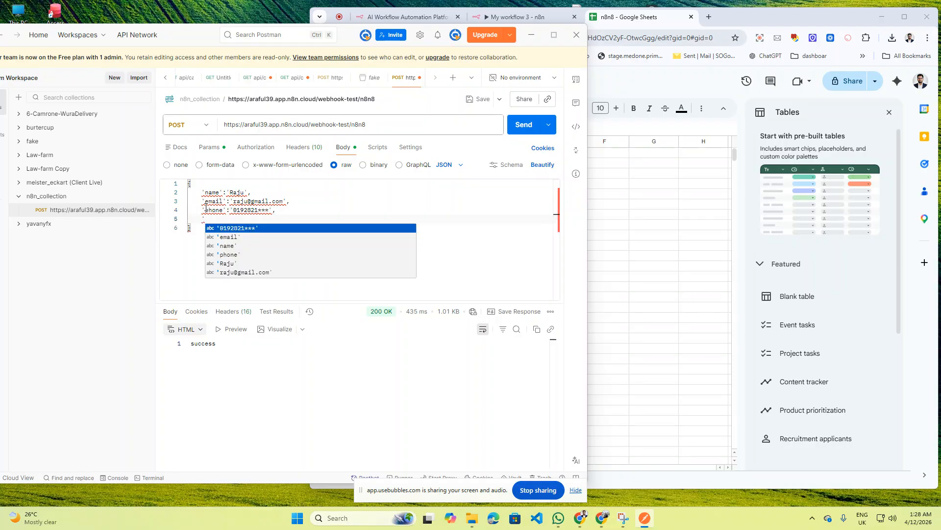
type("location'")
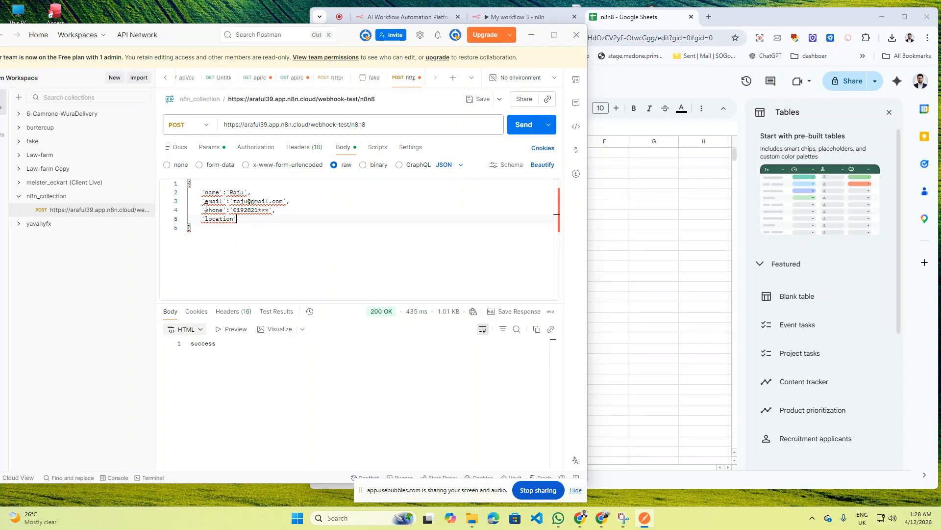
type(":")
type("'c")
key("BackSpace")
type("Dhaka")
- Check the sheet's name, email, phone and location headers, then return to the My workflow 3 tab
left_click(638, 87)
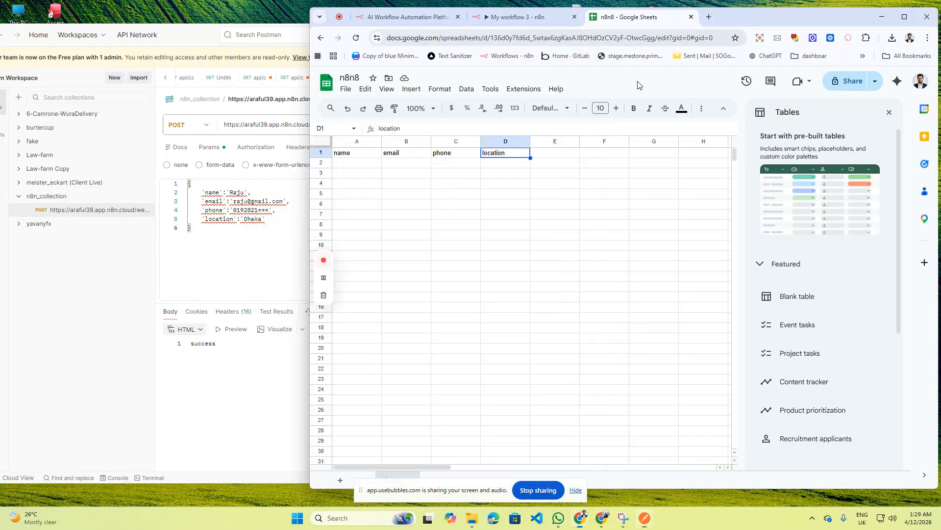
left_click(240, 313)
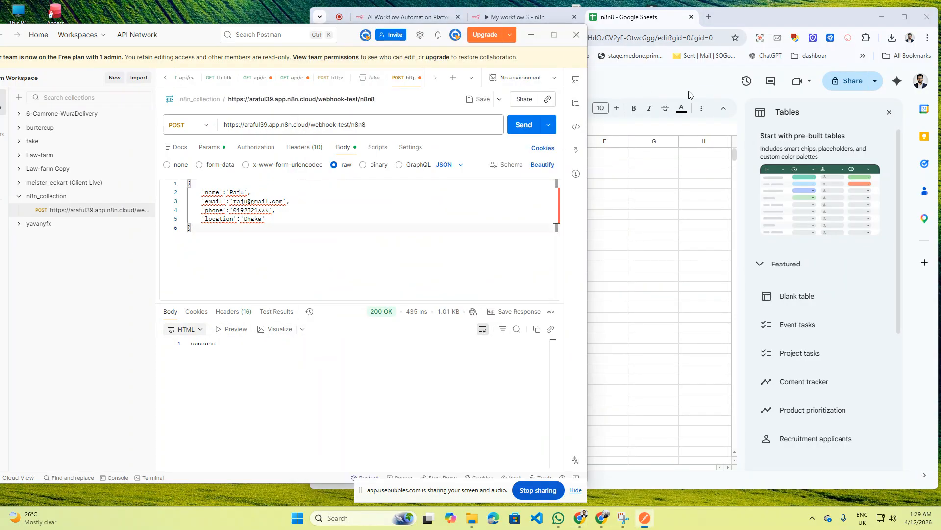
left_click(690, 94)
left_click(522, 18)
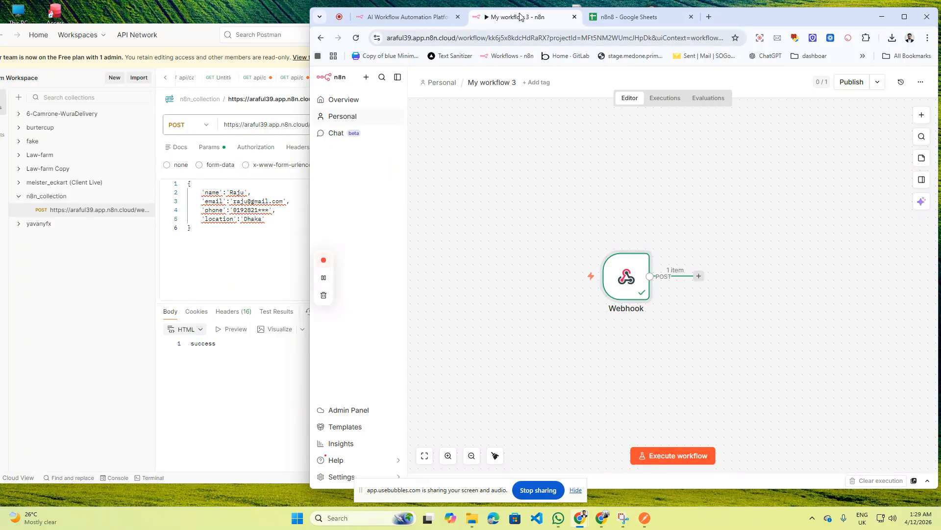
- Add a Code in JavaScript node after the Webhook, found by searching 'co'
left_click(699, 277)
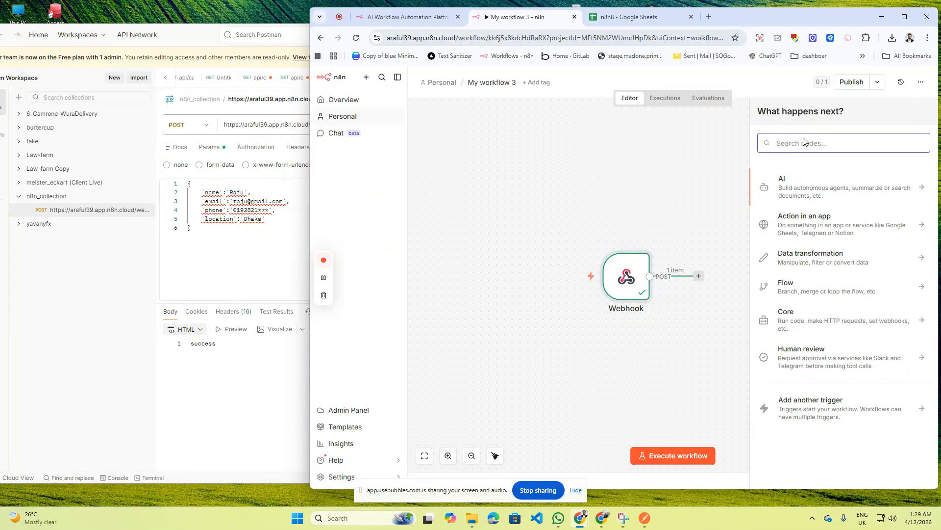
type("co")
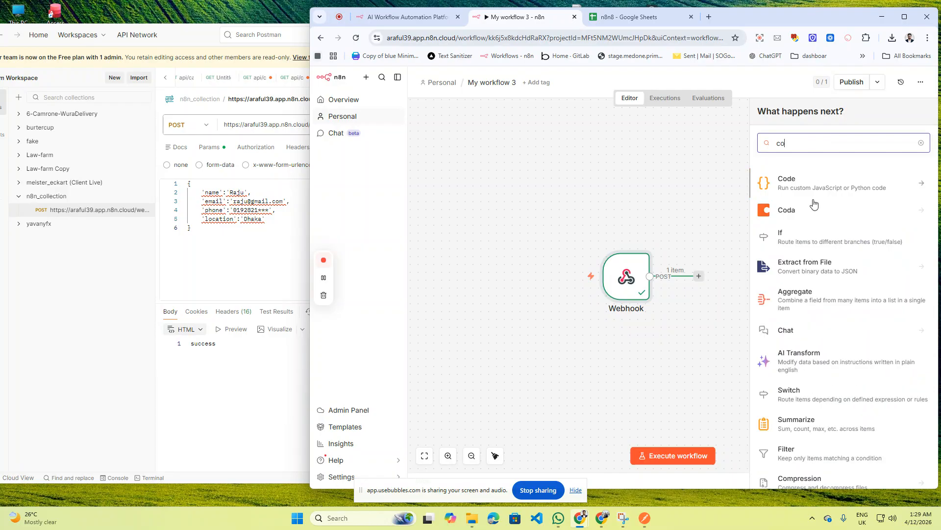
left_click(809, 184)
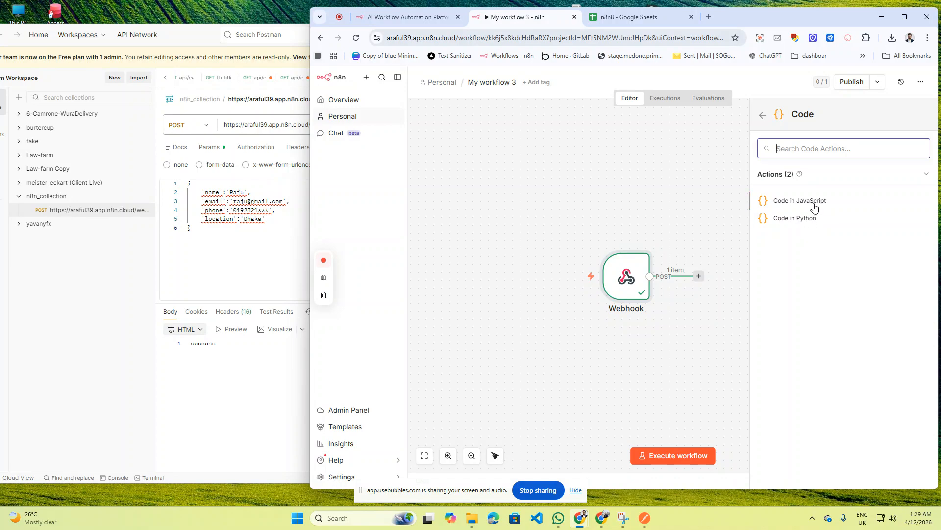
left_click(815, 204)
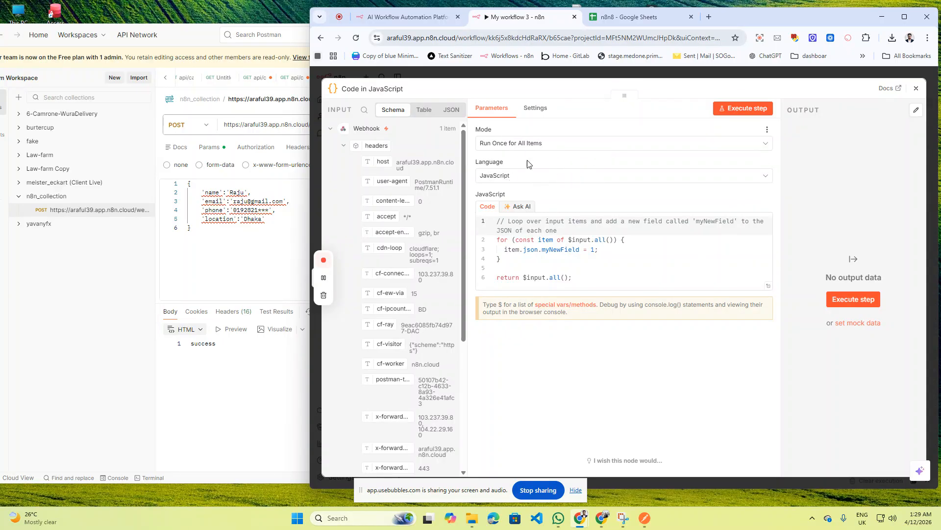
- Delete all of the Code node's sample script
triple_click(582, 249)
key("super+a")
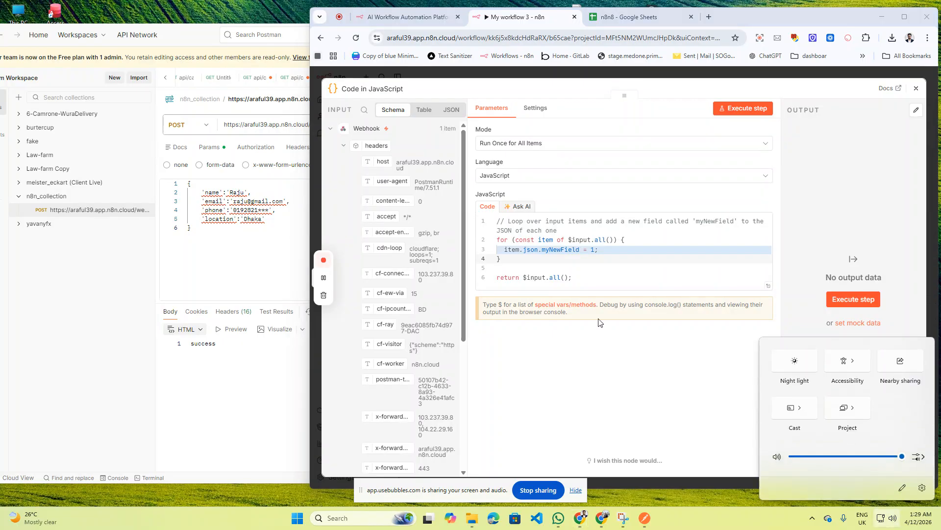
left_click(584, 250)
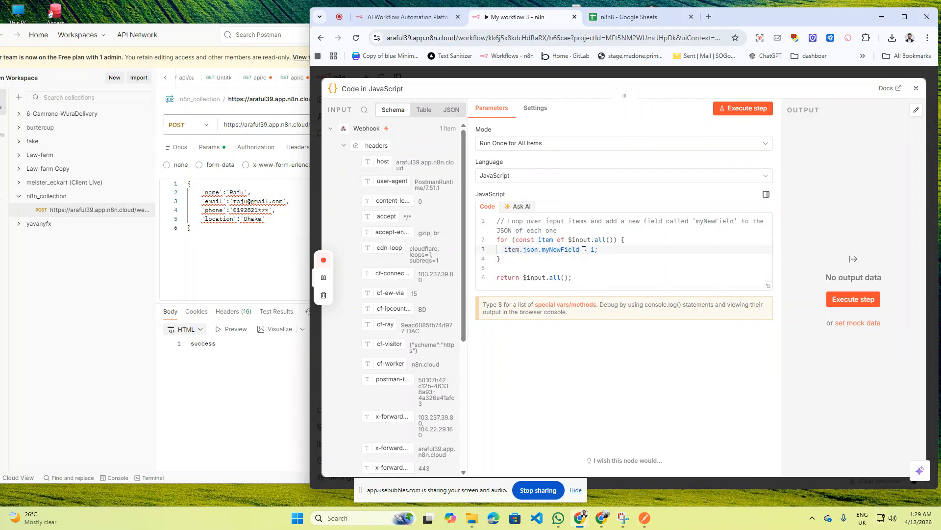
key("ctrl+a")
key("BackSpace")
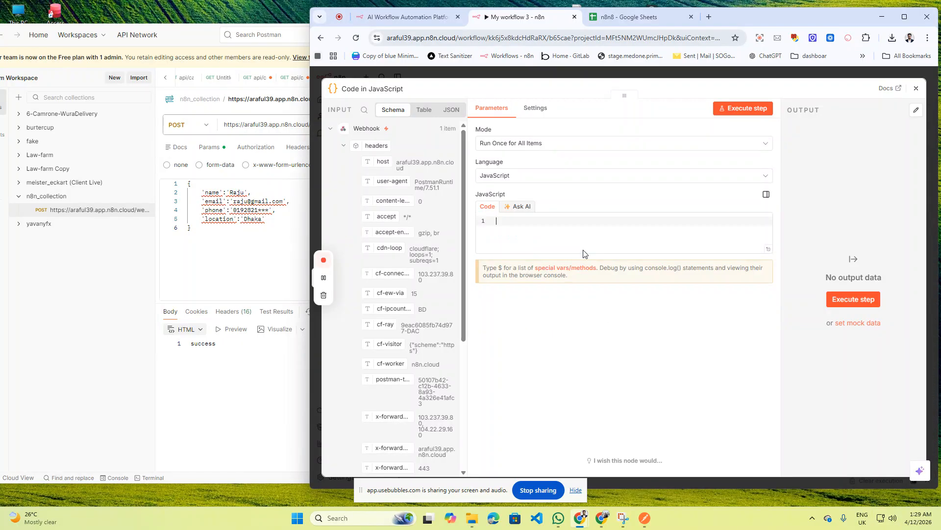
- Write return items.map(item => { const data = item.json.body ?? item.json });
type("re")
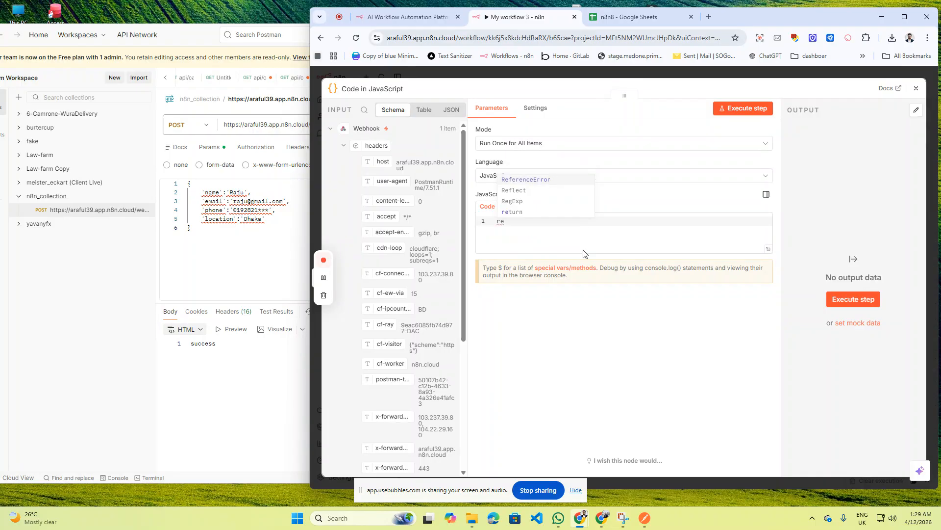
key("Down")
key("Down")
key("Down")
key("Return")
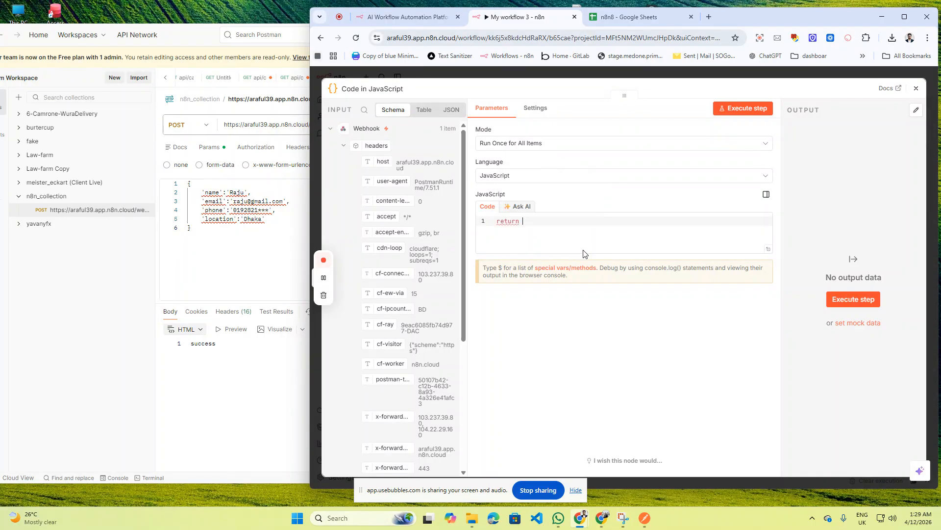
type("items.map(item =>{")
key("Return")
key("Return")
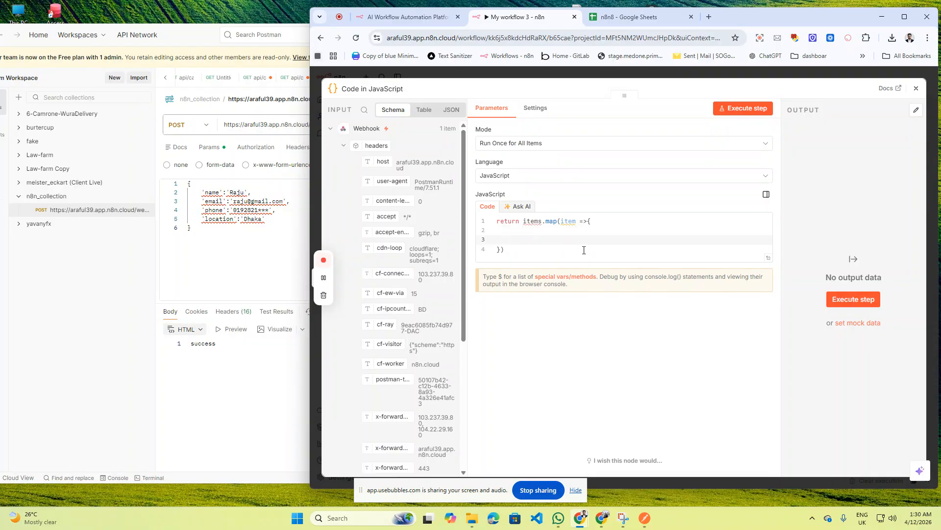
left_click(584, 250)
type(";")
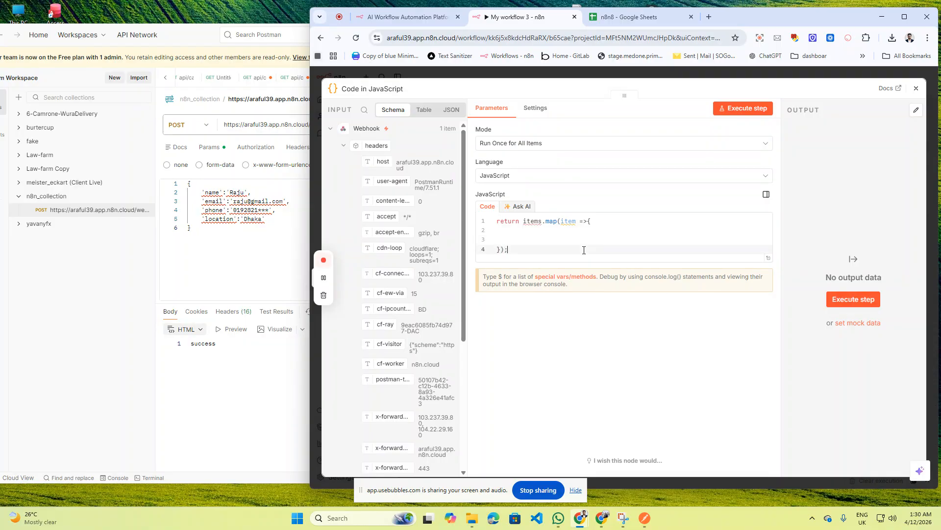
key("Up")
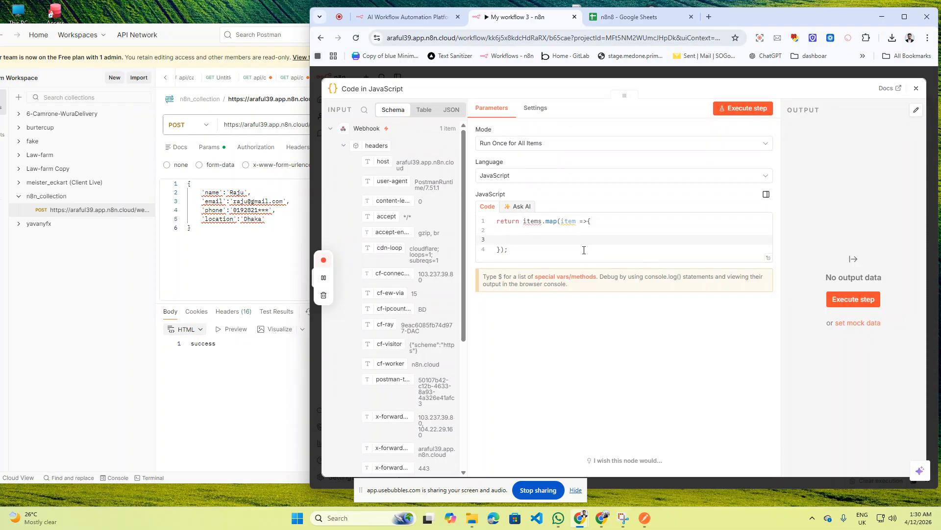
type("const data =item")
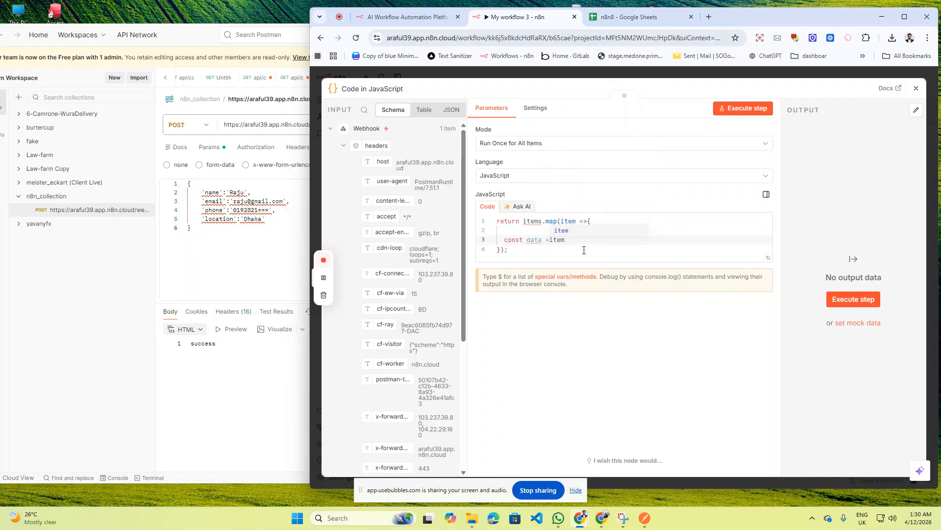
type(".json.bod")
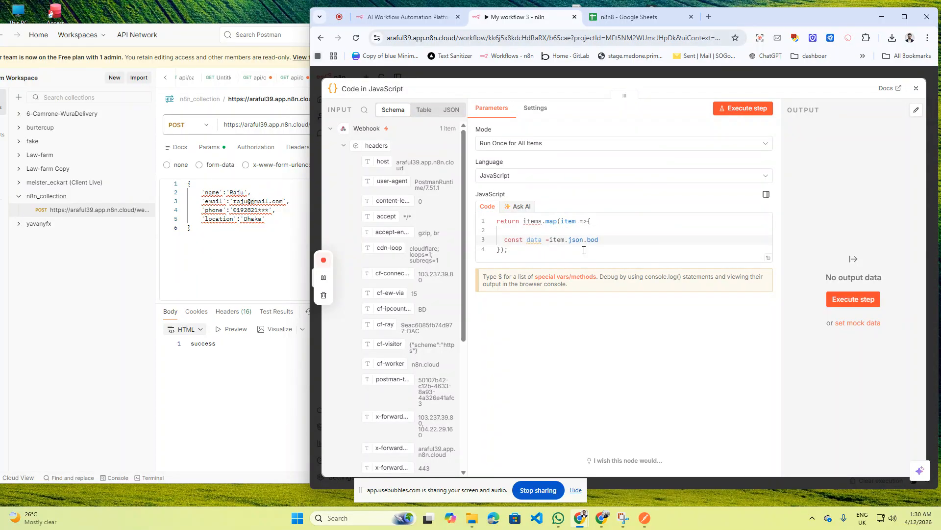
type("y ?? item")
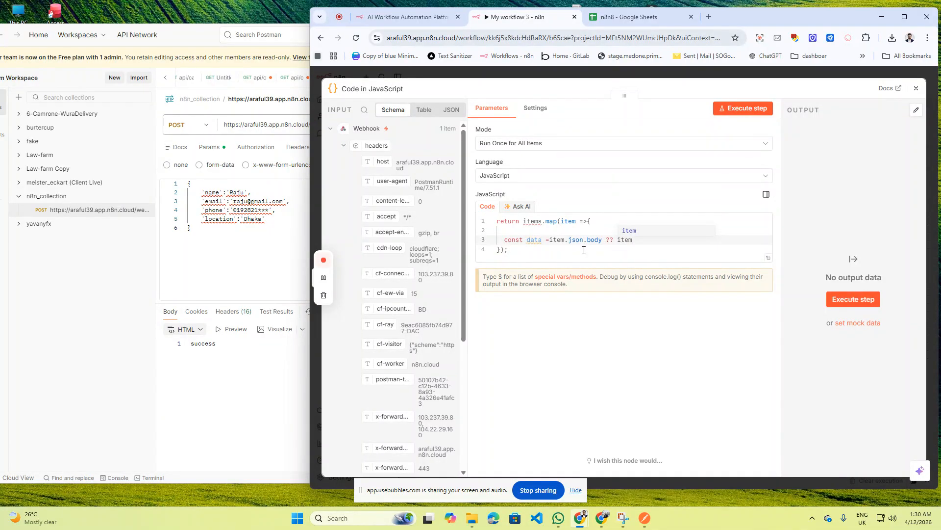
type(".json;")
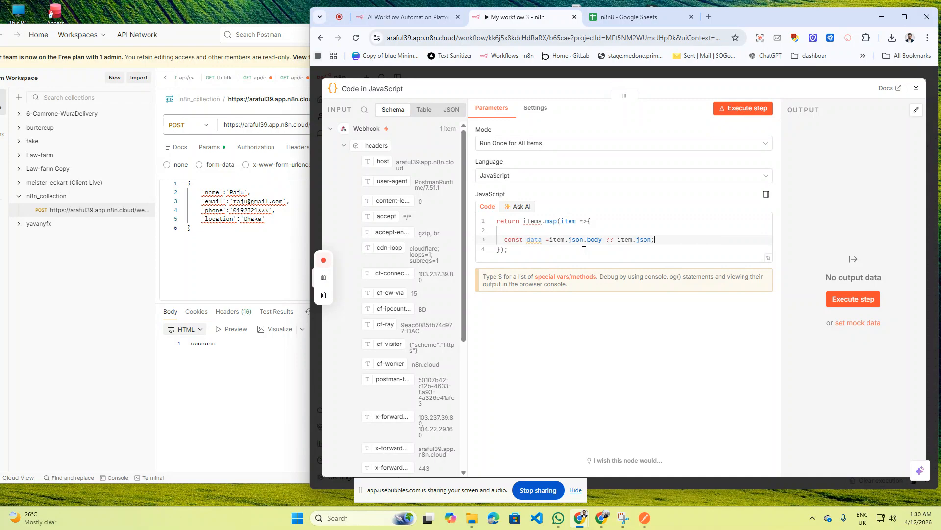
- Add a return { json: { } }; object skeleton below the data line
key("Return")
key("Return")
type("re")
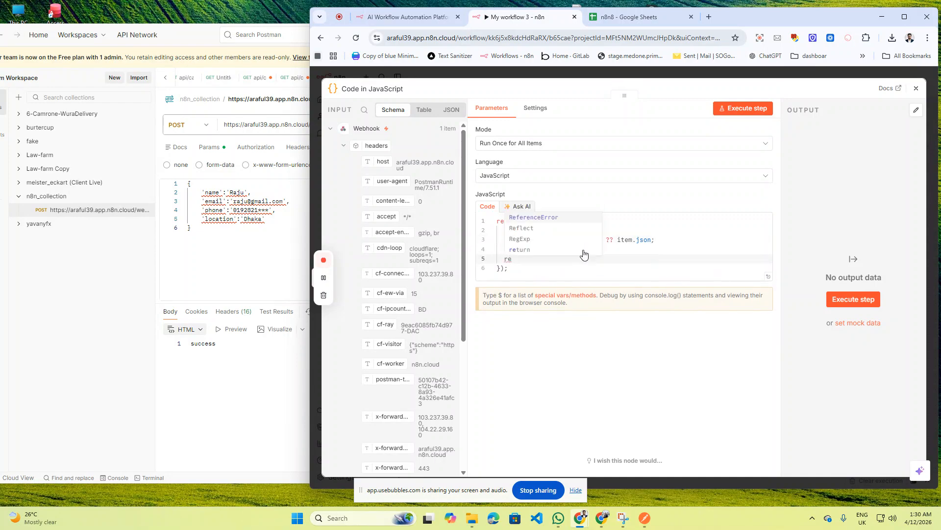
key("Down")
key("Down")
key("Down")
key("Return")
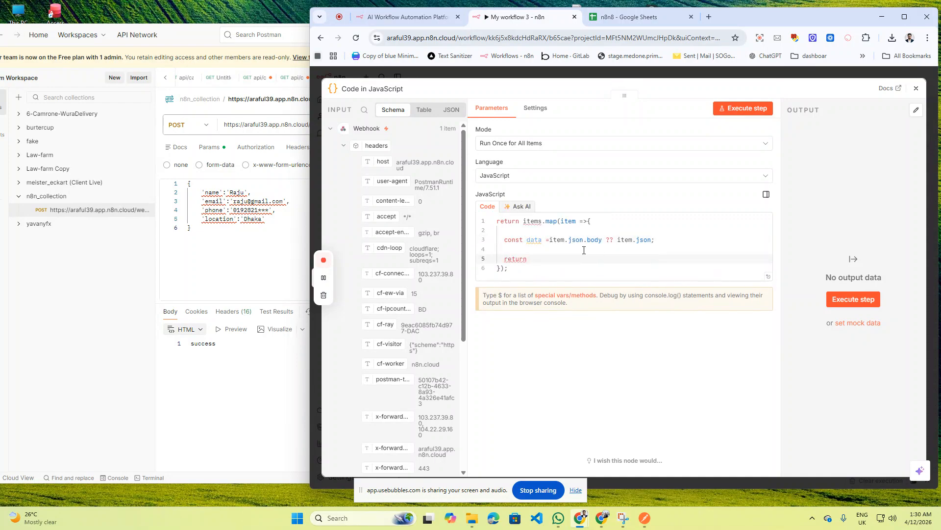
type("{")
key("Return")
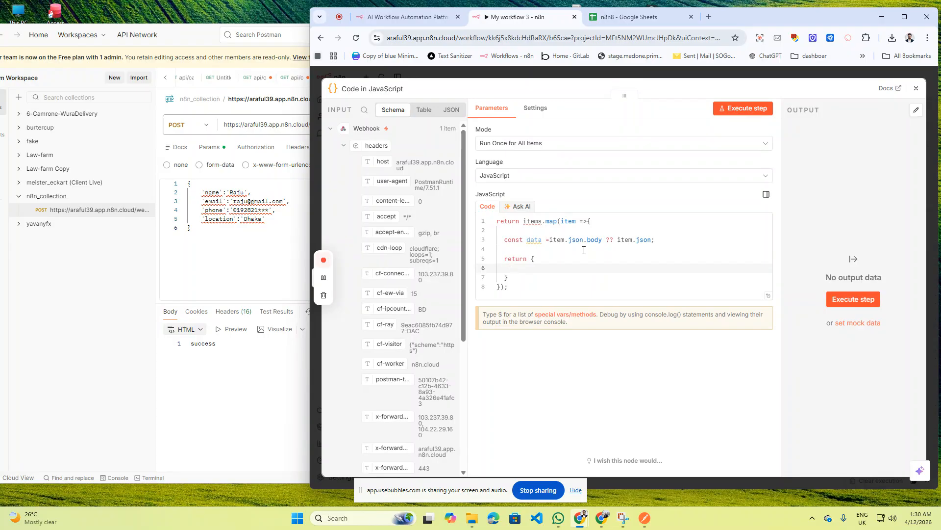
type("json")
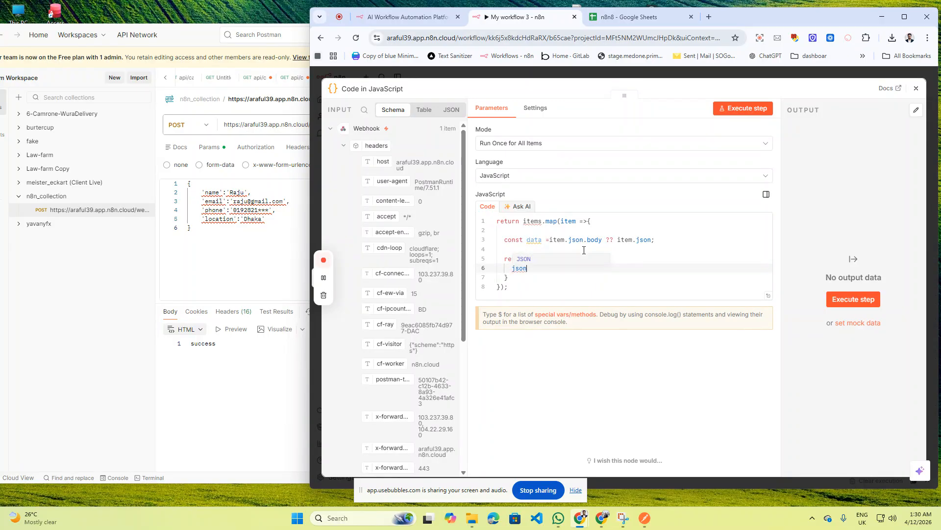
type(":{")
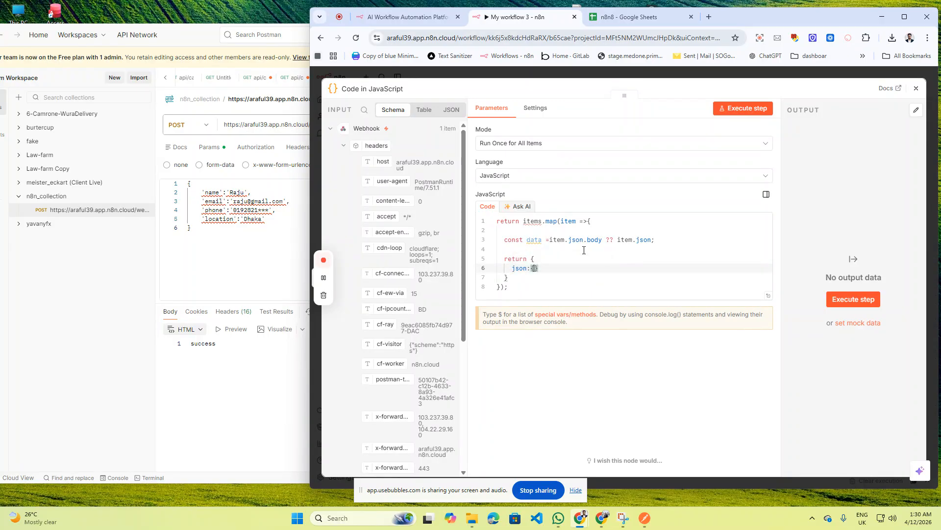
key("Return")
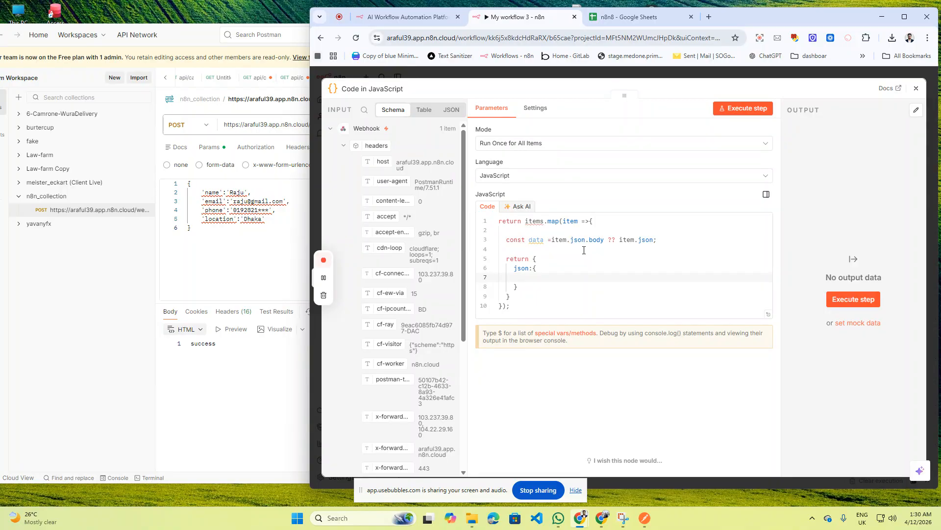
key("Down")
key("Down")
type(";")
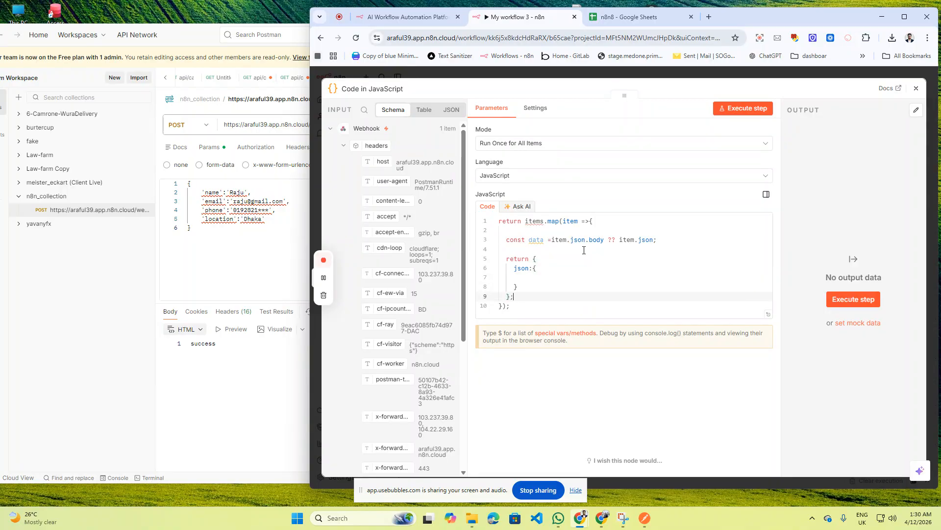
key("Up")
key("Up")
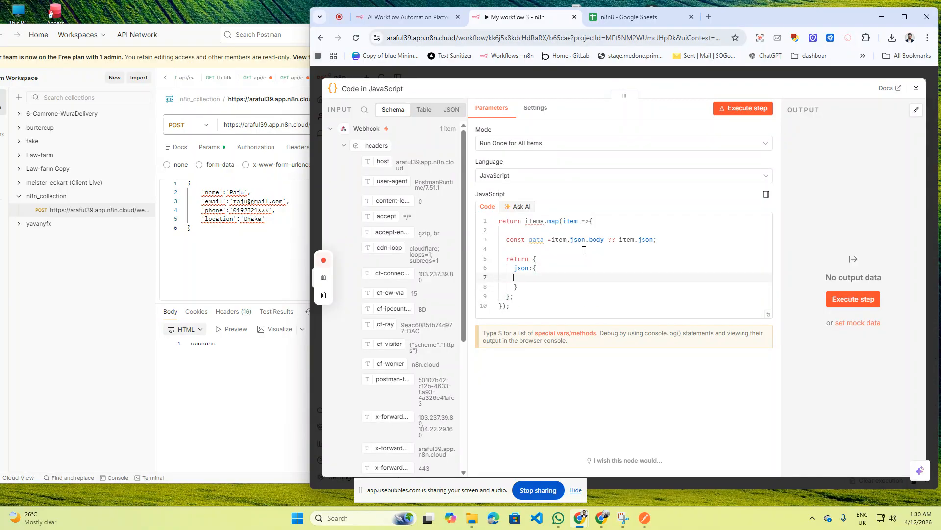
- Fill the json object with name, email, phone and location fields from data
type("name;")
type("data")
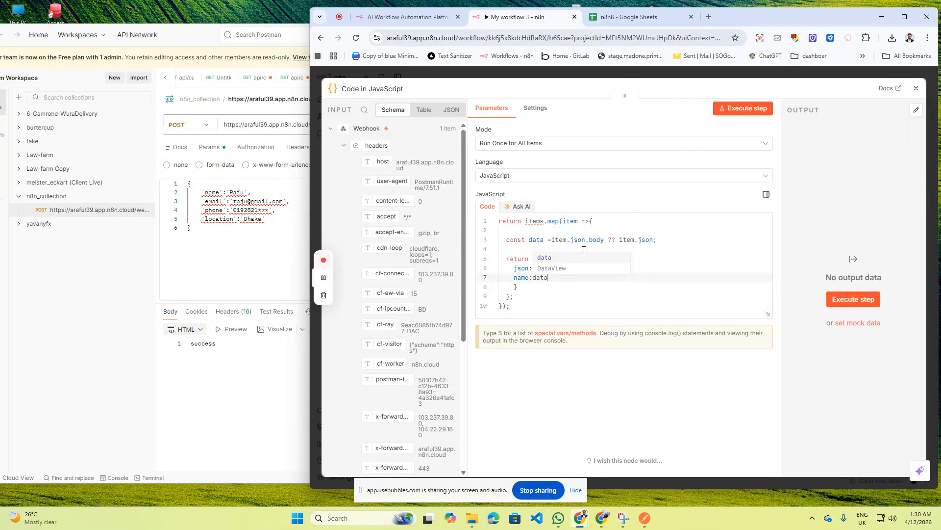
type(".n")
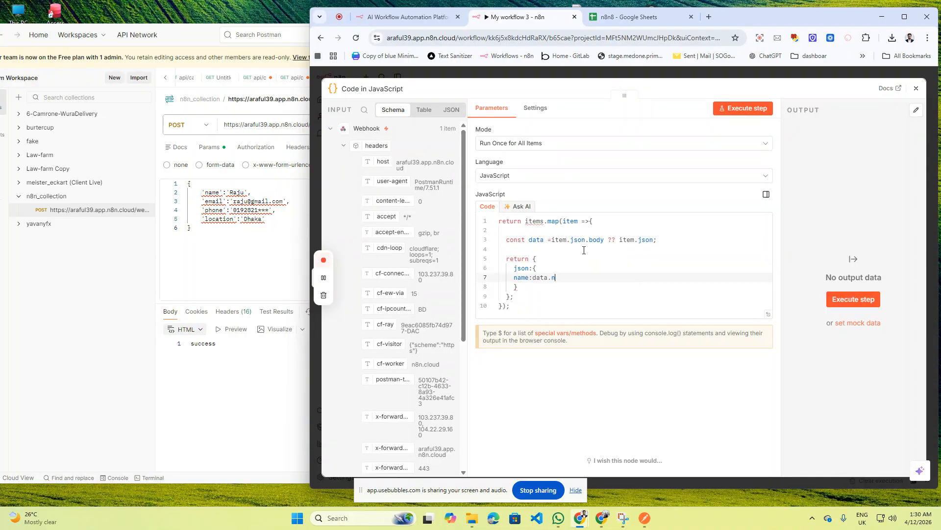
type("ame,")
key("Return")
type("e")
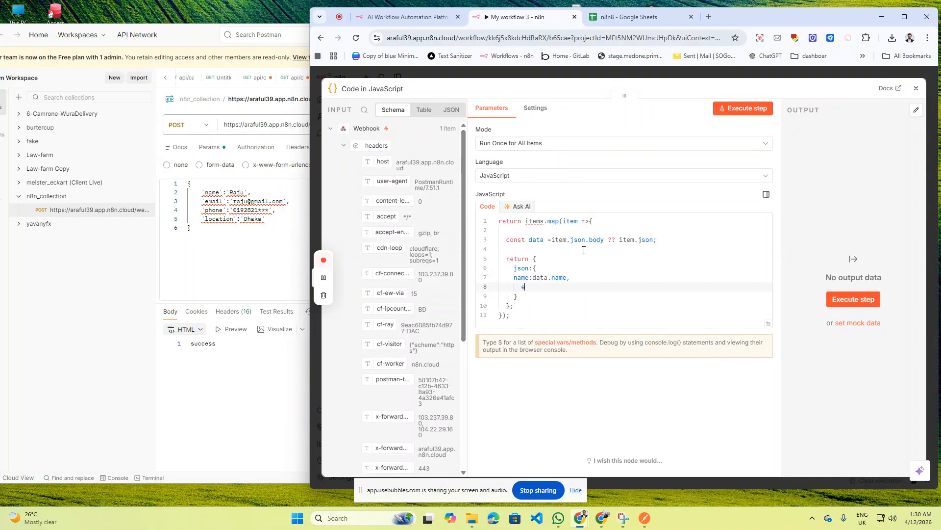
type("mail:data.email,")
key("Return")
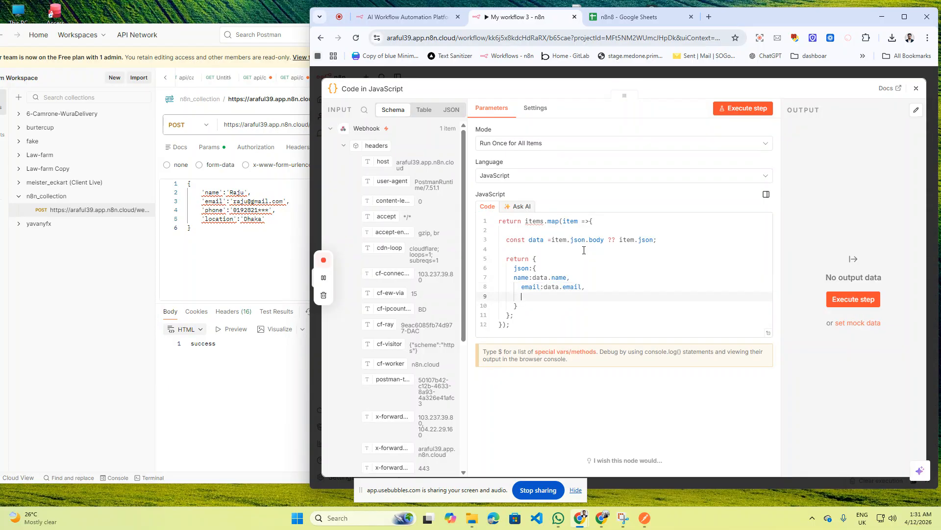
type("phone:data.phone,")
key("Return")
type("locati")
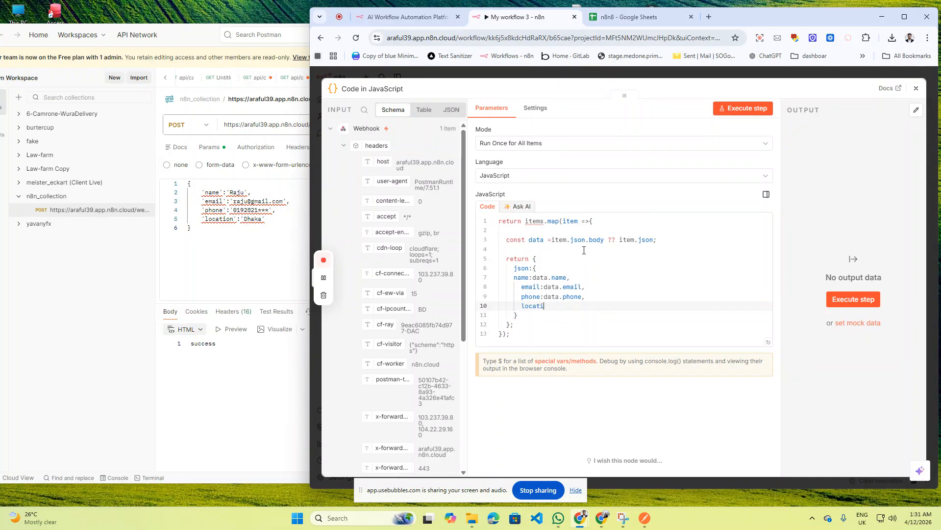
type("on:data")
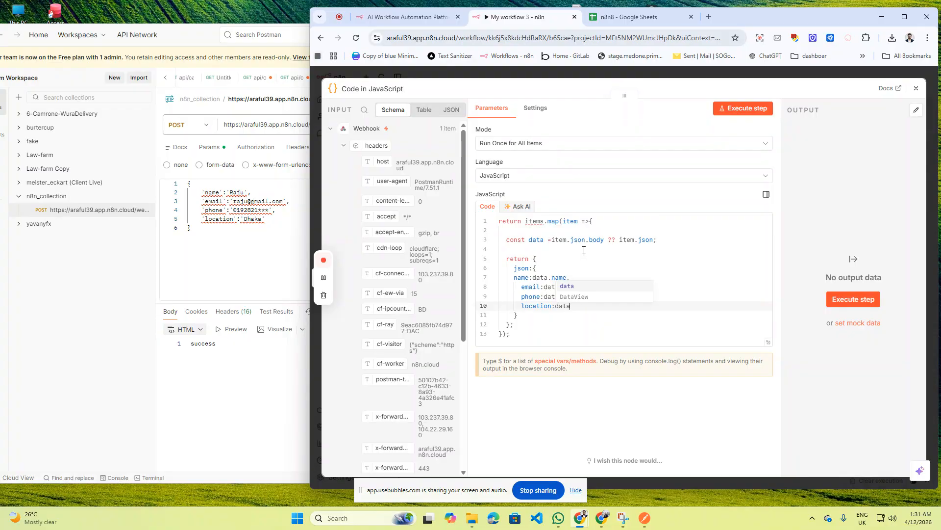
type(".location")
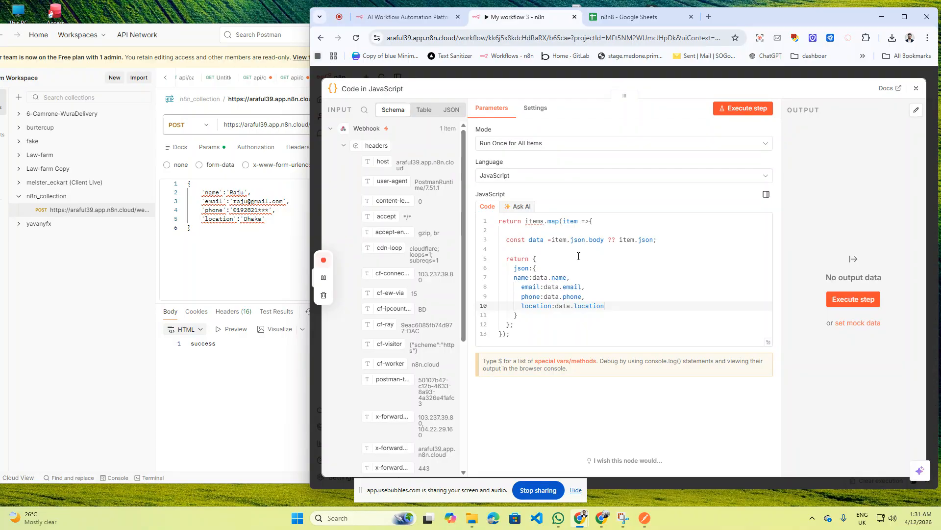
- Review the Code node's Mode (keeping Run Once for All Items), Ask AI prompt and code
left_click(575, 147)
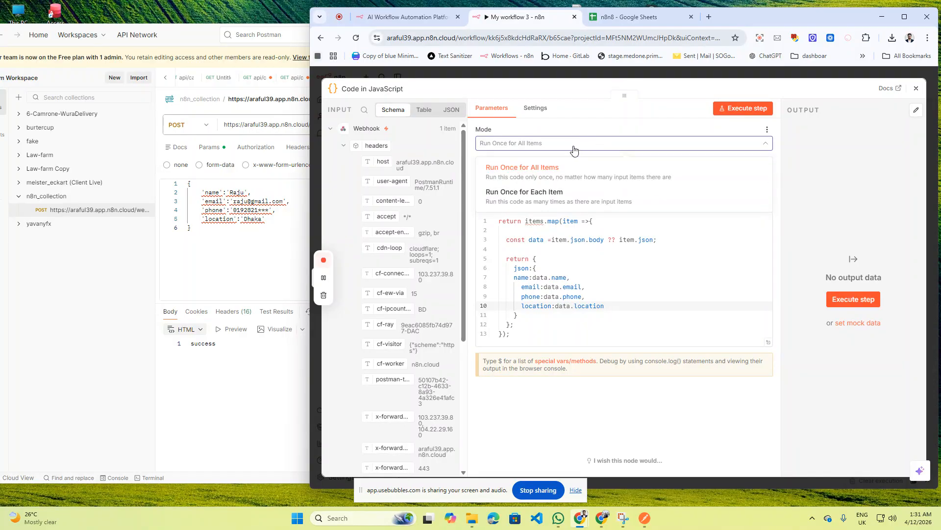
left_click(523, 168)
left_click(542, 231)
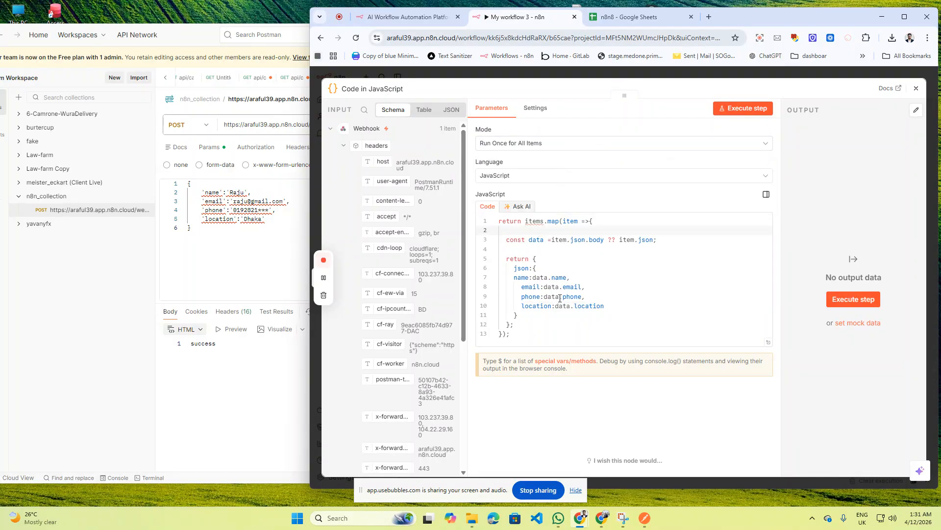
left_click_drag(310, 126, 178, 124)
left_click(427, 207)
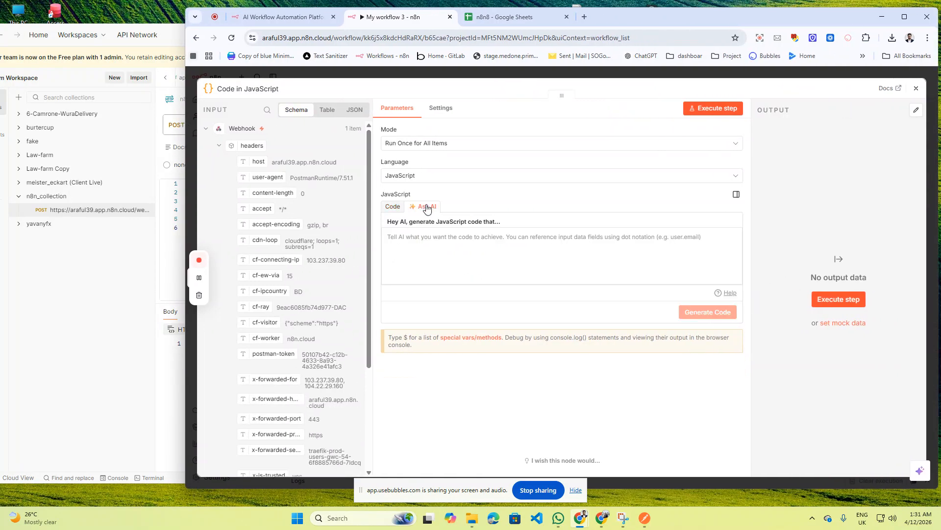
left_click(444, 248)
left_click(393, 206)
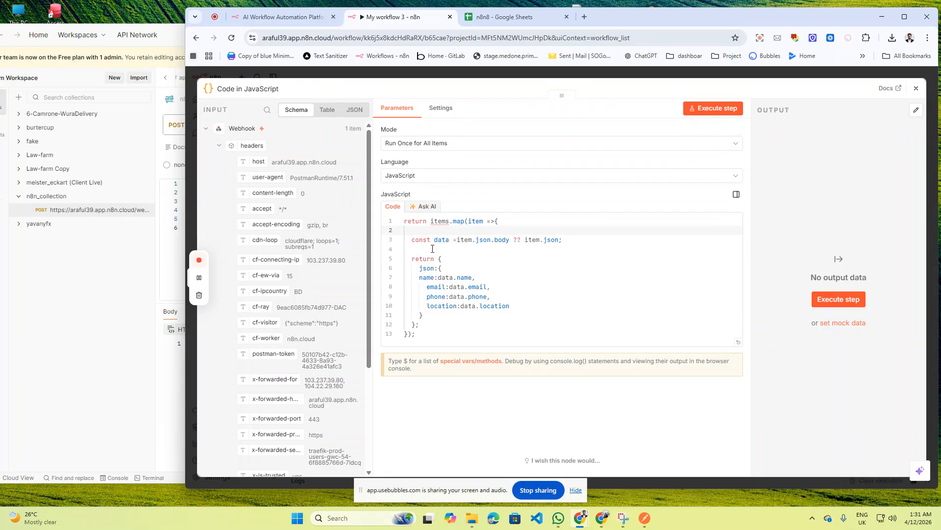
left_click(465, 250)
key("ctrl+a")
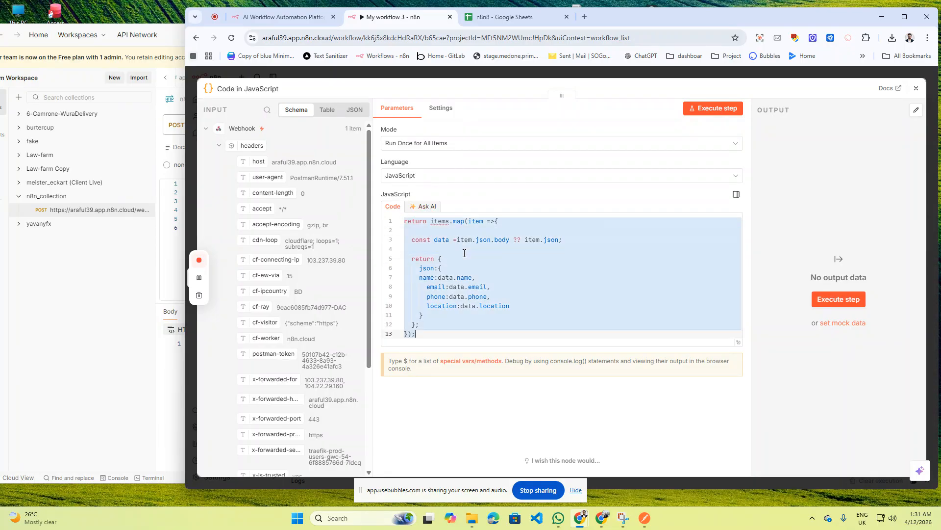
left_click(538, 296)
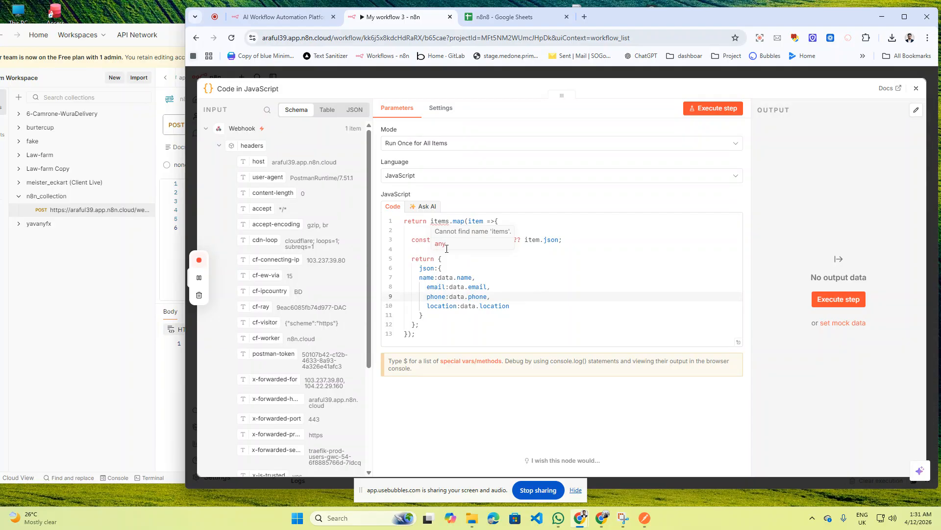
left_click_drag(490, 268, 534, 278)
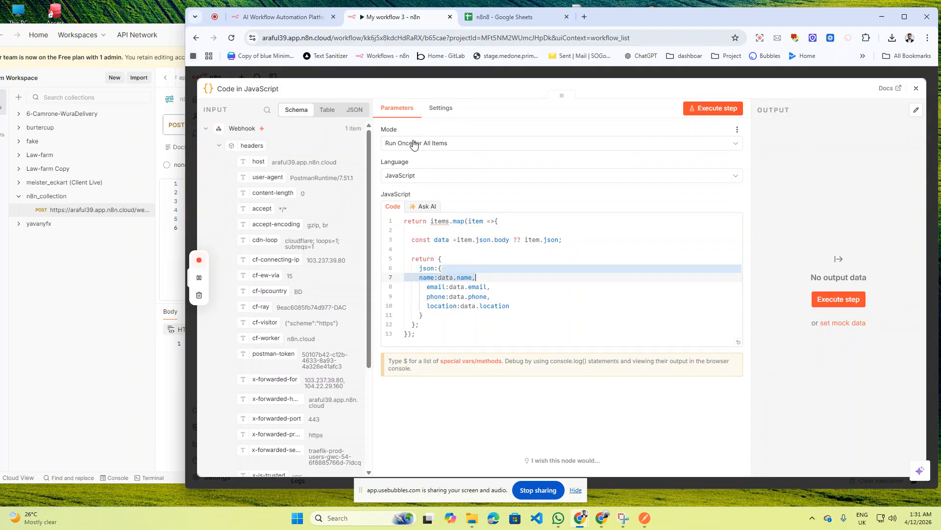
- Glance at the Code node settings, close its editor, and widen the browser window
left_click(438, 110)
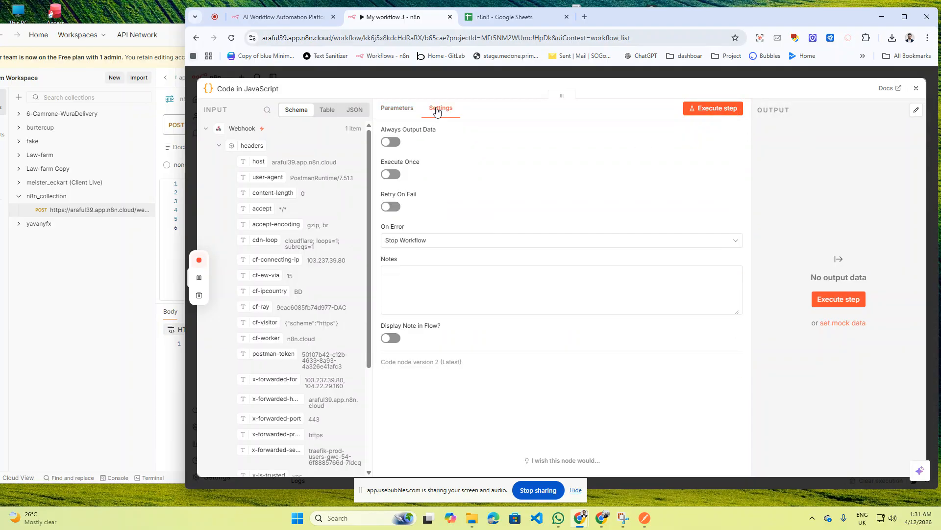
left_click(917, 88)
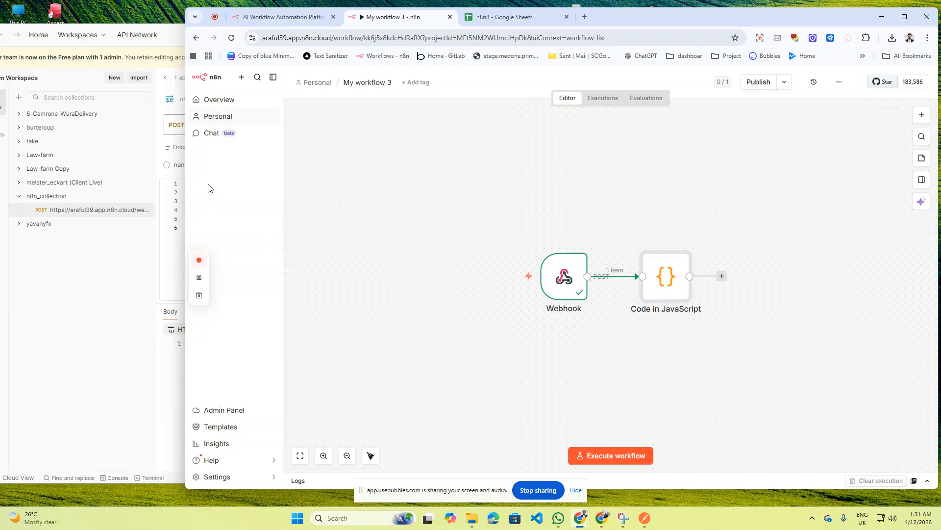
left_click_drag(185, 164, 137, 163)
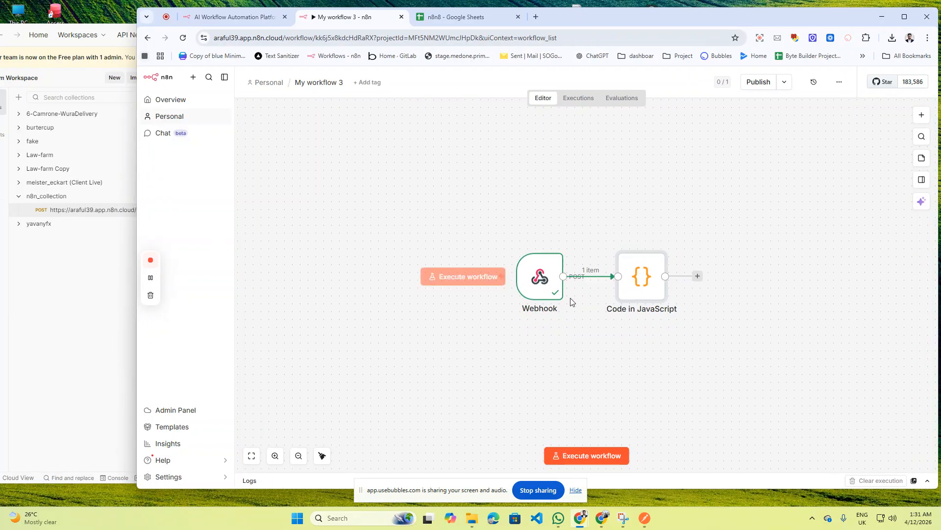
- Add a Google Sheets 'Append row in sheet' node after the Code node via a 'goo' search
left_click(699, 277)
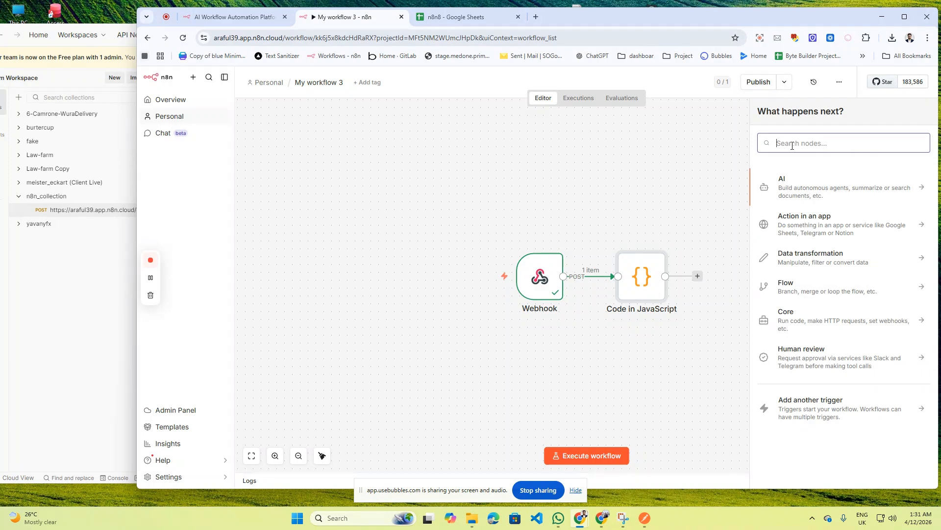
type("goo")
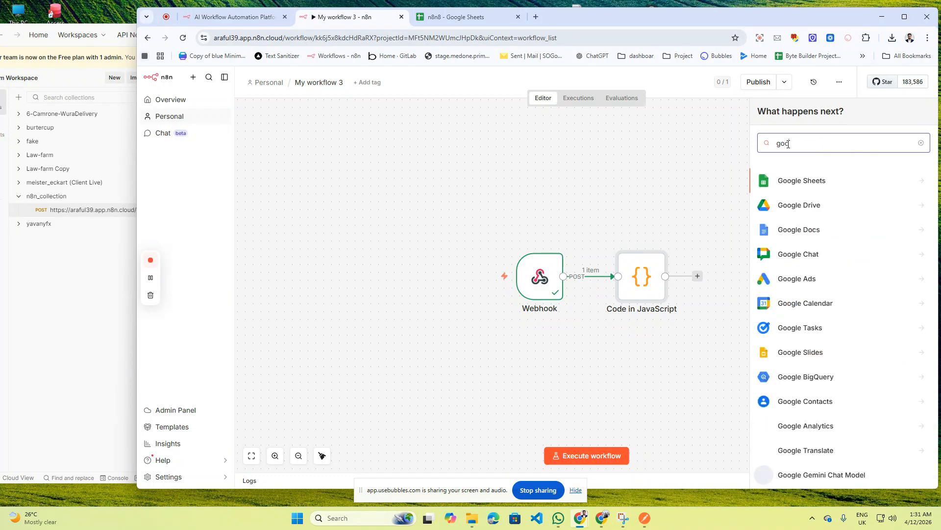
left_click(797, 184)
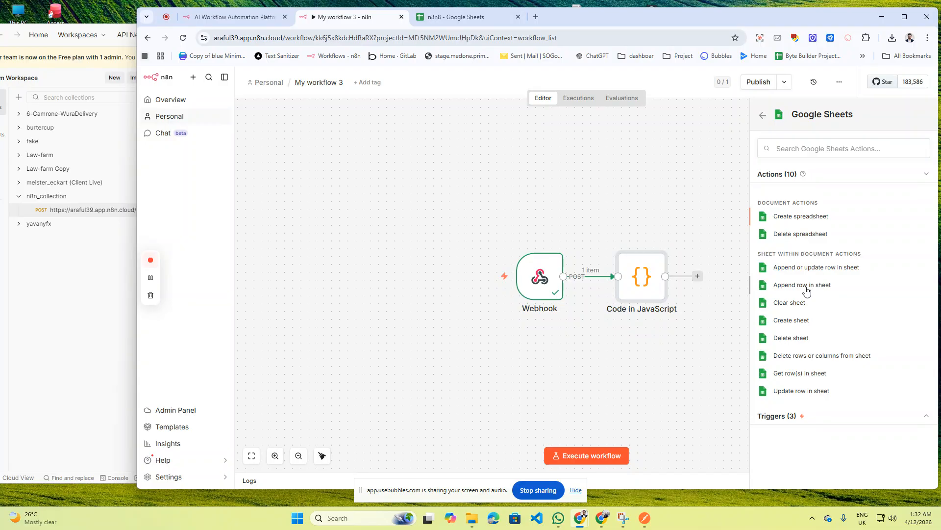
left_click(806, 289)
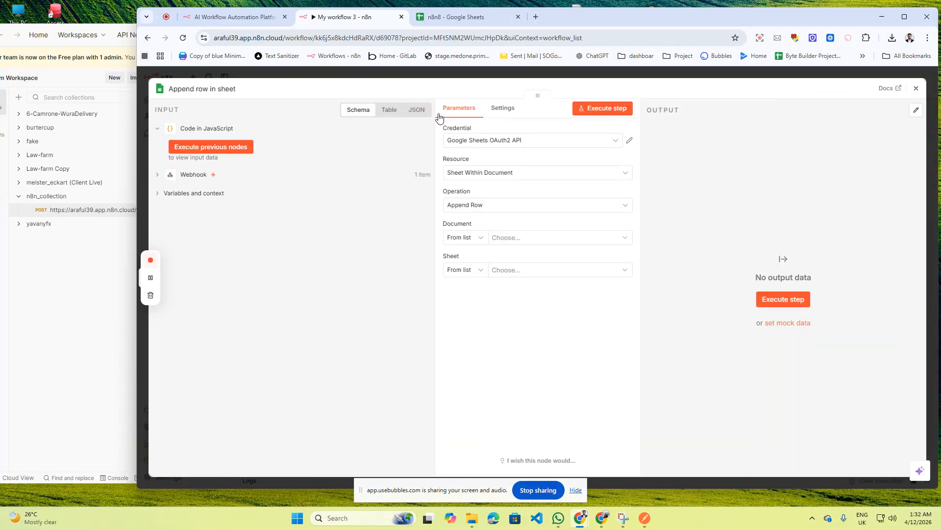
- Target the Sheet Within Document resource, spreadsheet n8n8 and Sheet1 in the Append row node
left_click(158, 194)
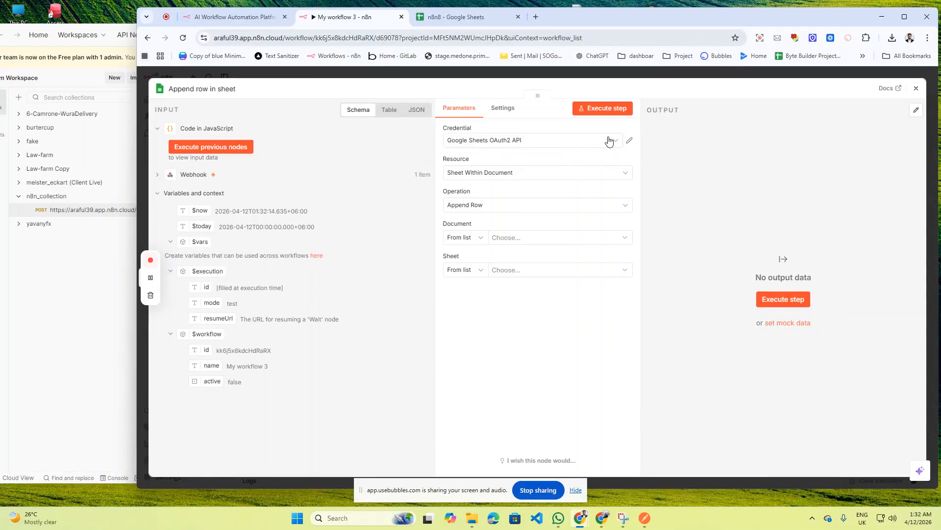
left_click(626, 175)
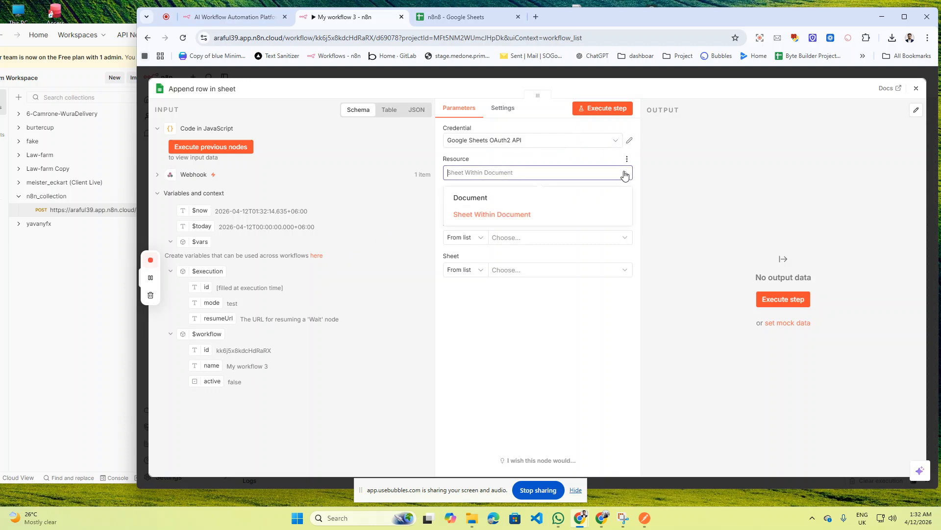
left_click(506, 218)
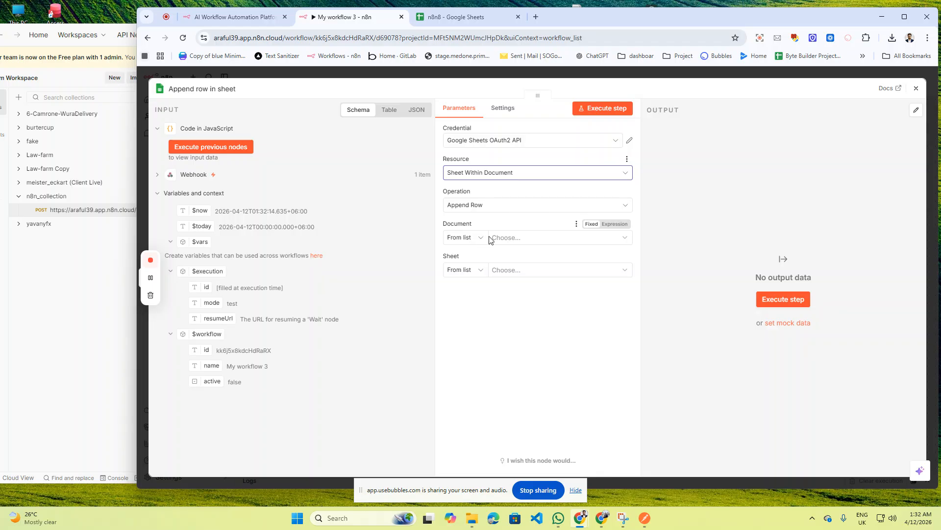
left_click(451, 17)
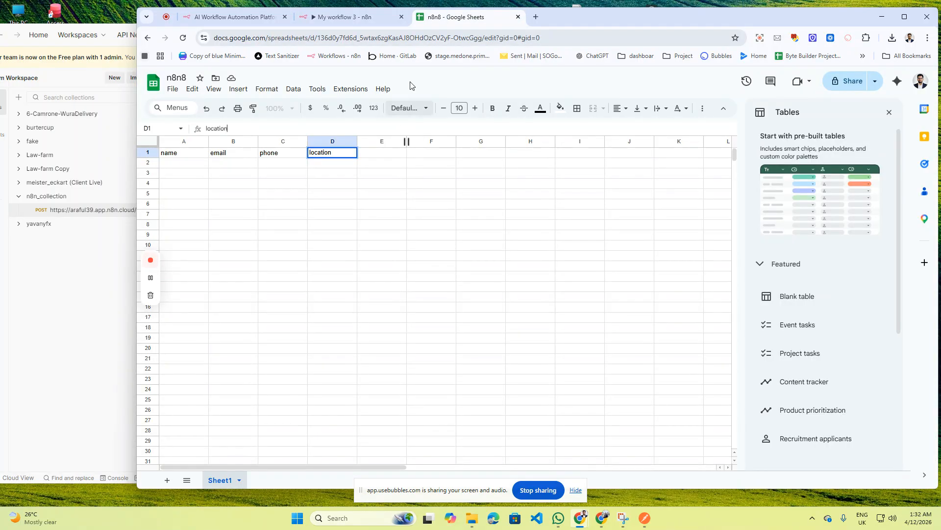
left_click(343, 17)
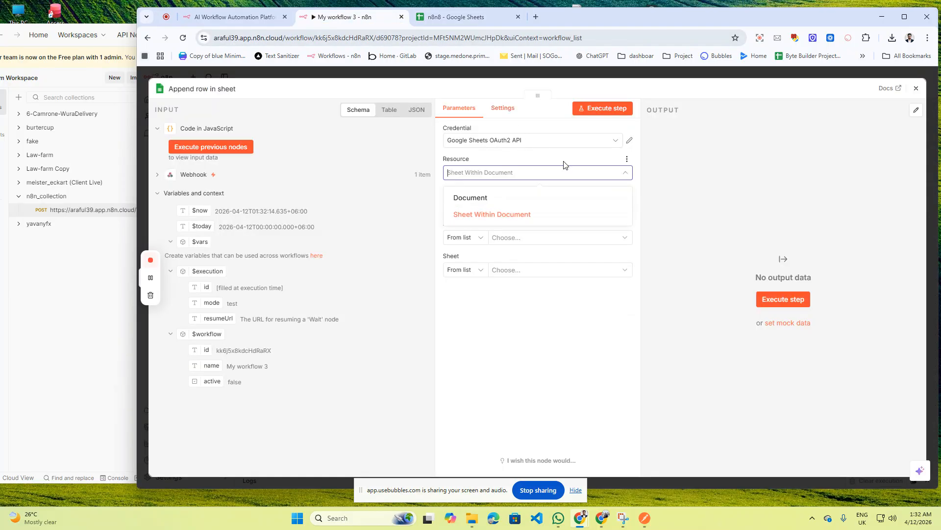
left_click(486, 241)
left_click(478, 260)
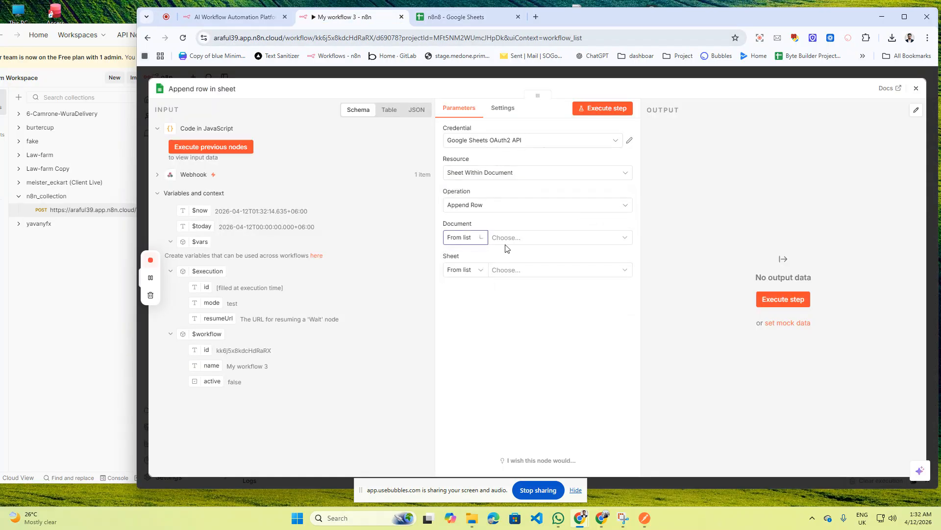
left_click(513, 239)
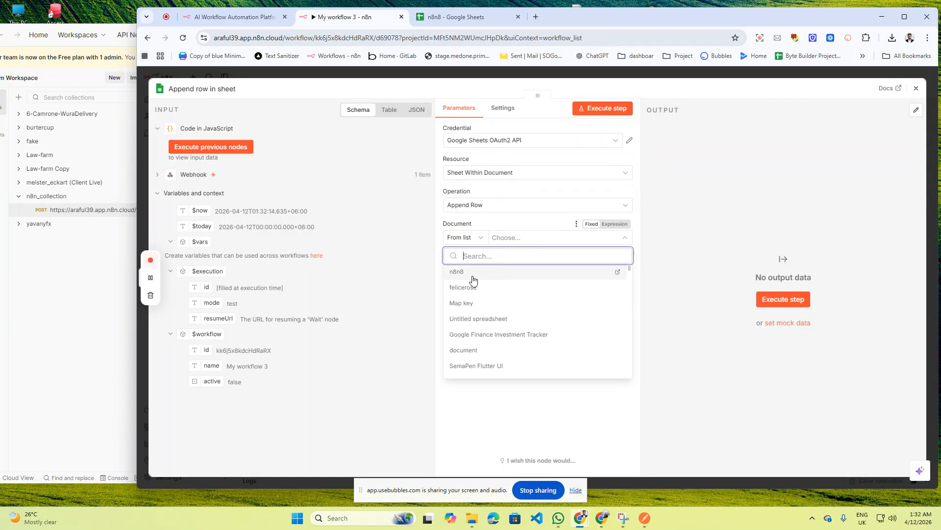
left_click(465, 273)
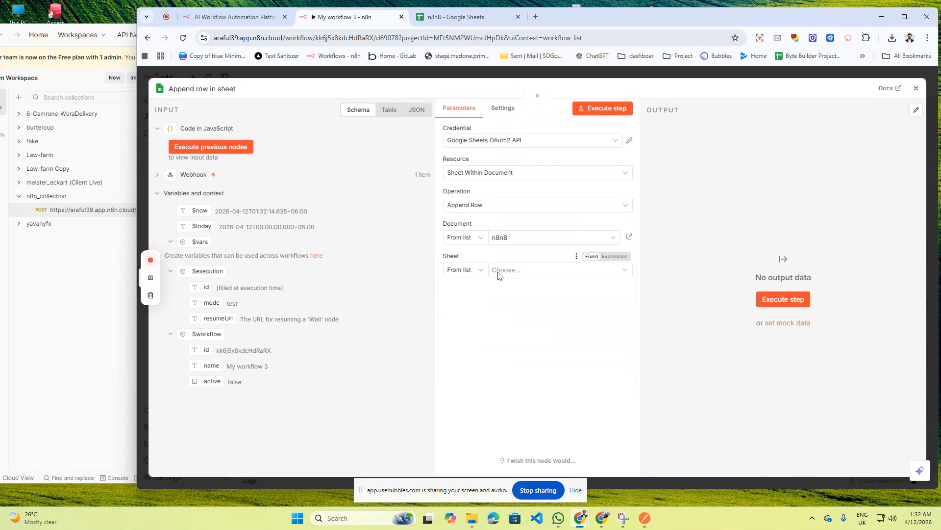
left_click(481, 273)
left_click(510, 273)
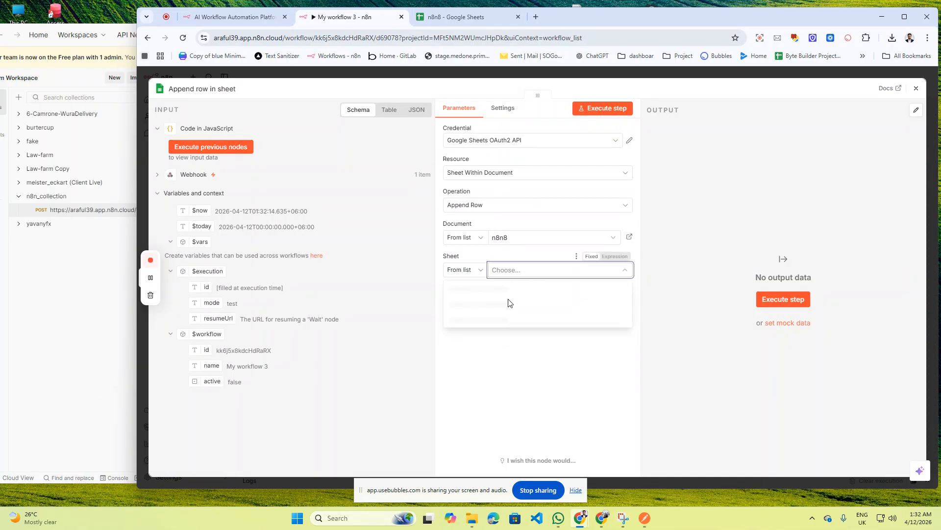
left_click(464, 290)
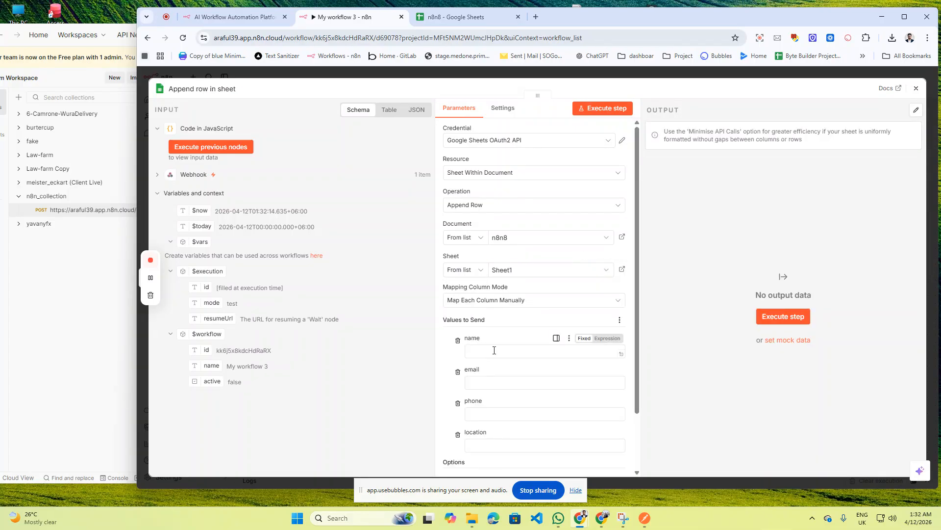
- Set Mapping Column Mode to Map Automatically and close the node panel
scroll(494, 350, "down", 2)
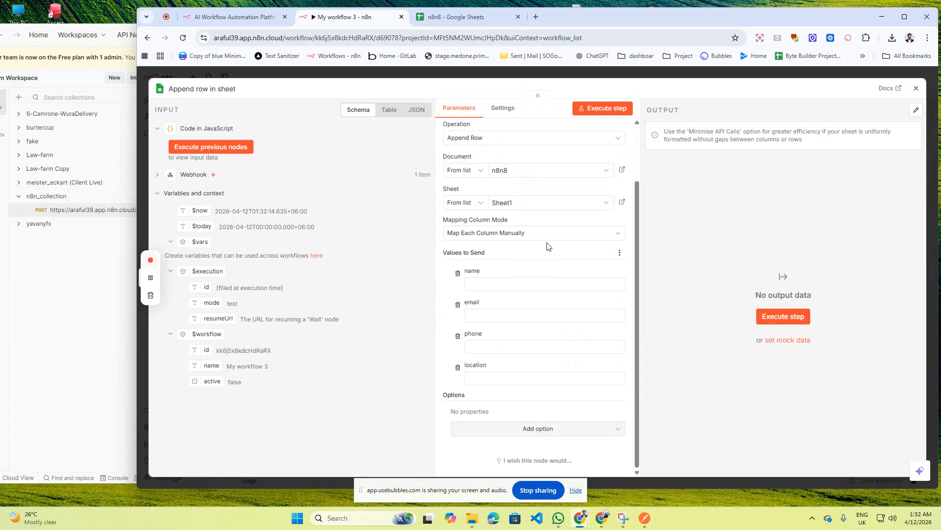
left_click(616, 238)
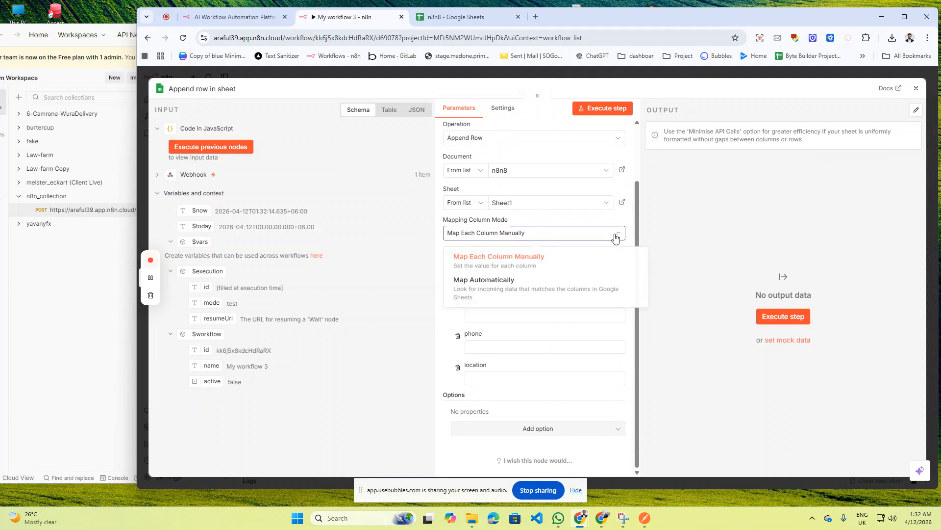
left_click(503, 292)
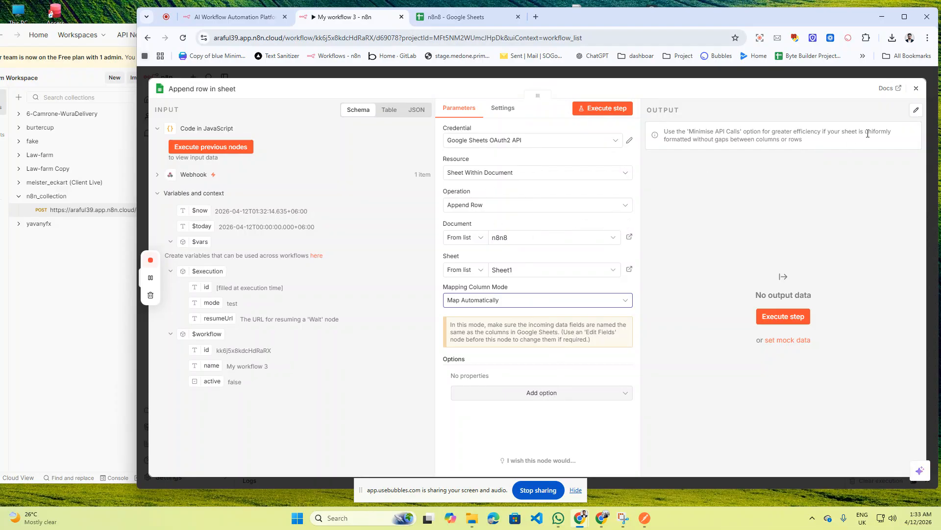
left_click(916, 88)
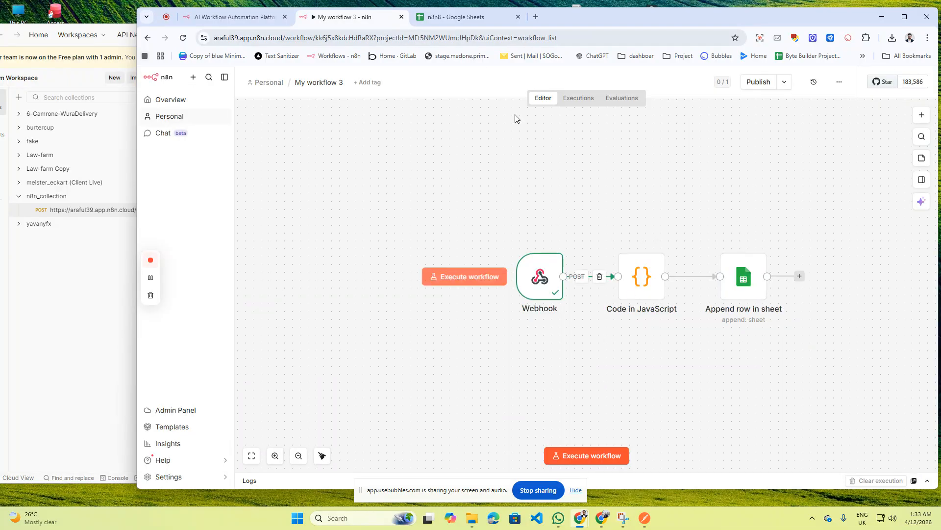
- Arrange Postman and the n8n browser window side by side
left_click(62, 317)
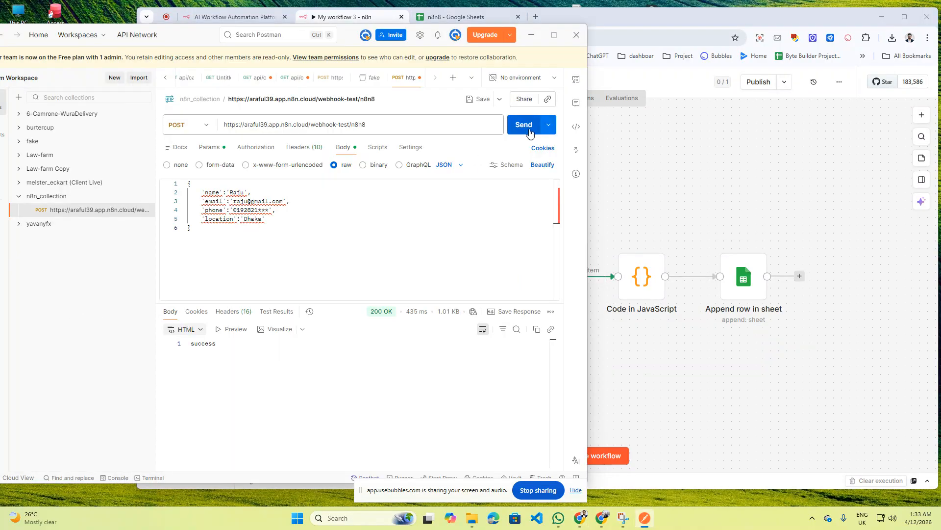
left_click(711, 174)
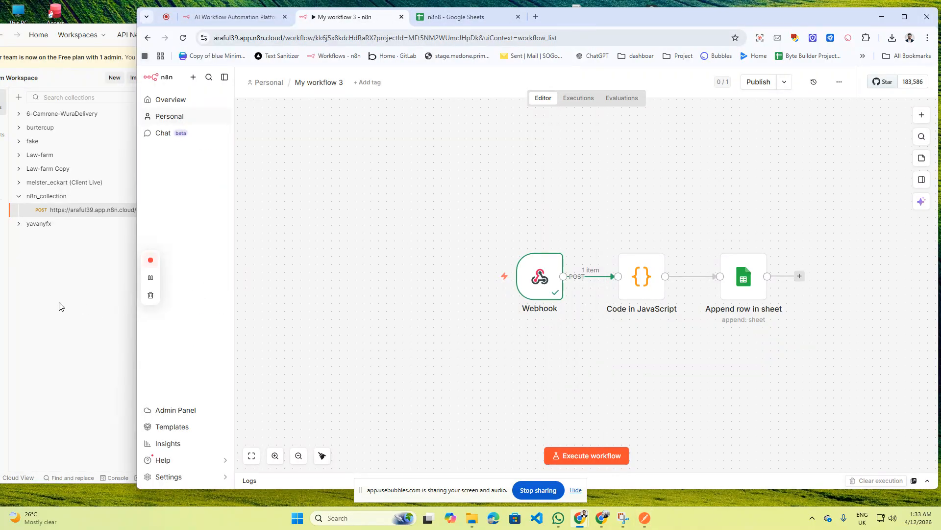
left_click_drag(135, 249, 420, 249)
left_click(374, 185)
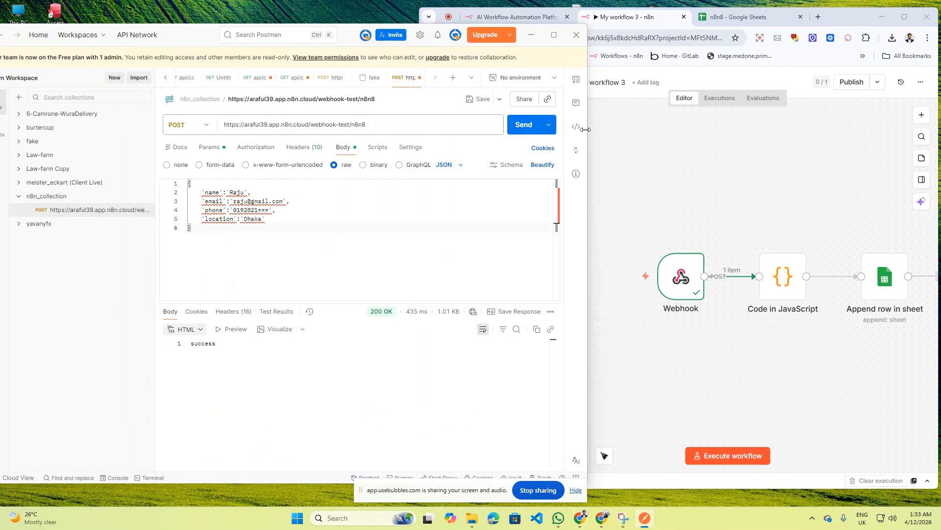
left_click_drag(587, 123, 447, 124)
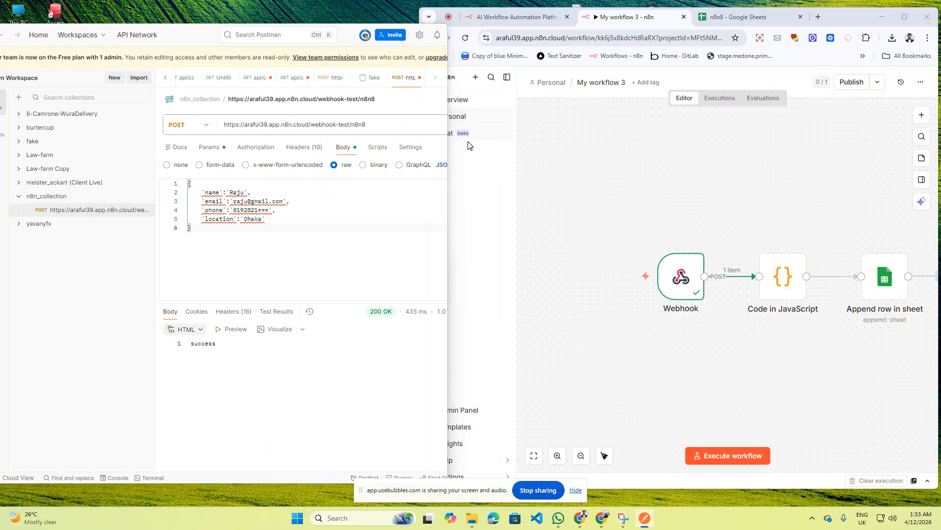
- Execute the workflow and send the Postman request, which returns 422 Failed to parse request body
left_click(740, 456)
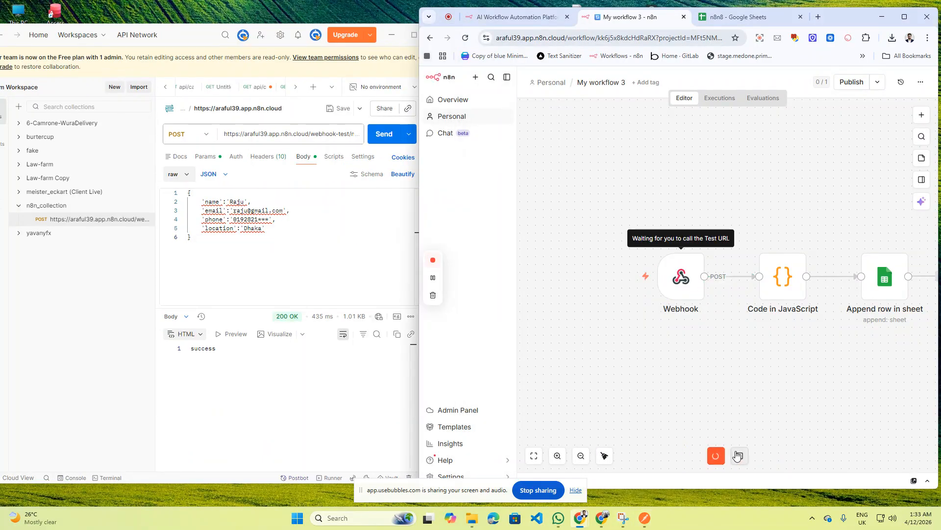
left_click(342, 261)
left_click(382, 134)
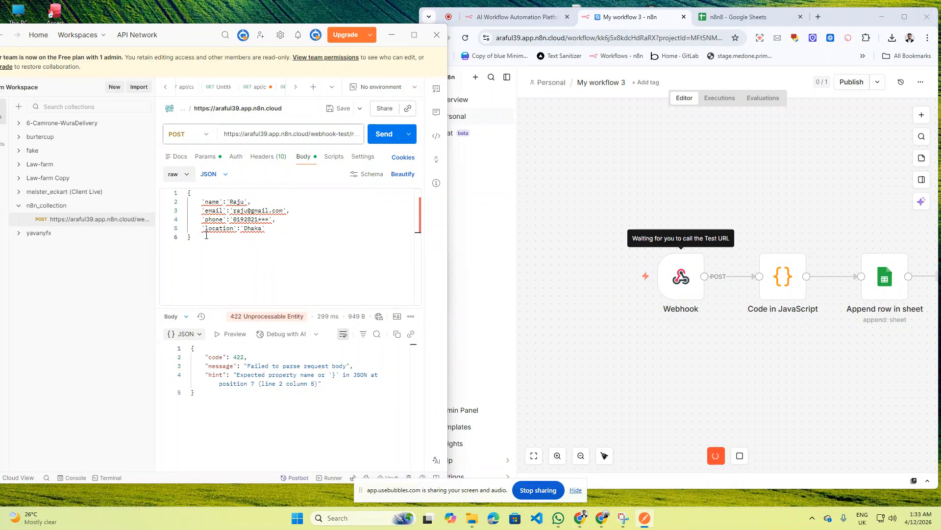
mouse_move(211, 202)
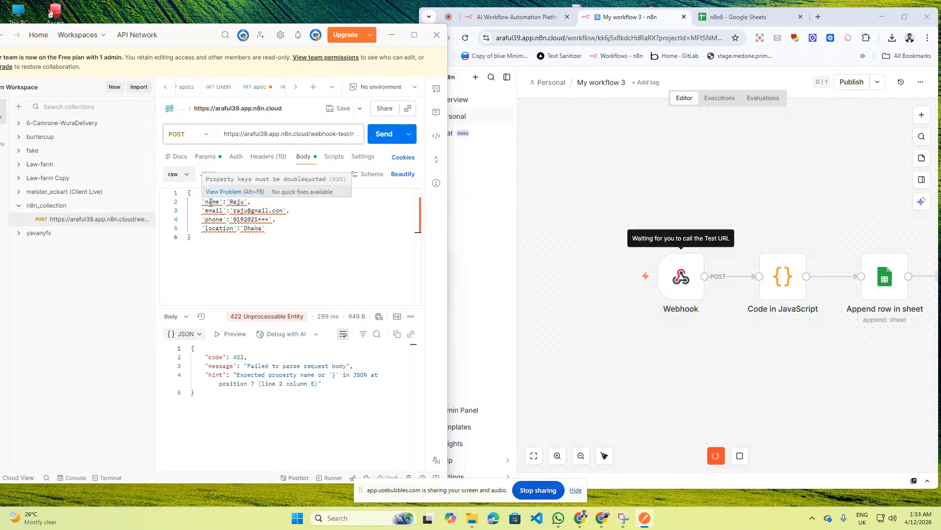
key("ctrl+a")
key("ctrl+c")
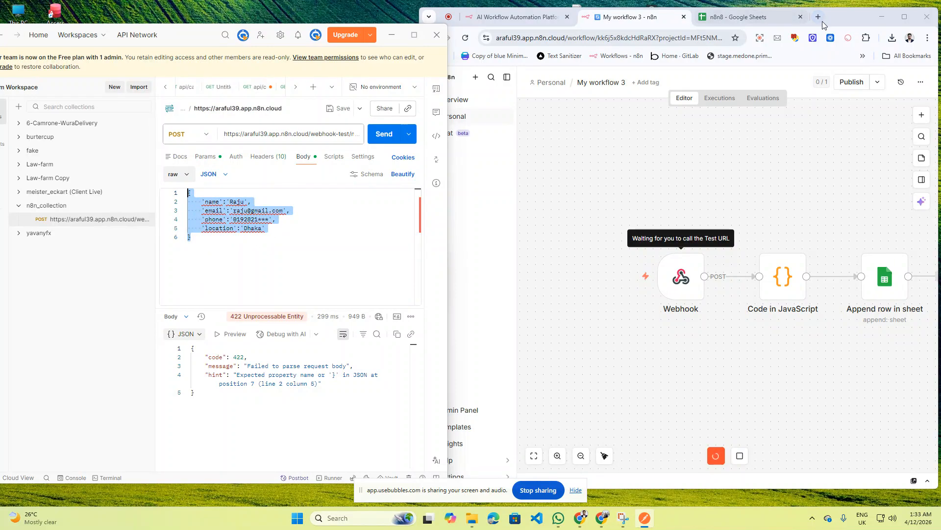
left_click_drag(833, 16, 799, 19)
- Open ChatGPT from the bookmarks and paste the request body to ask whether it is valid JSON
left_click(786, 20)
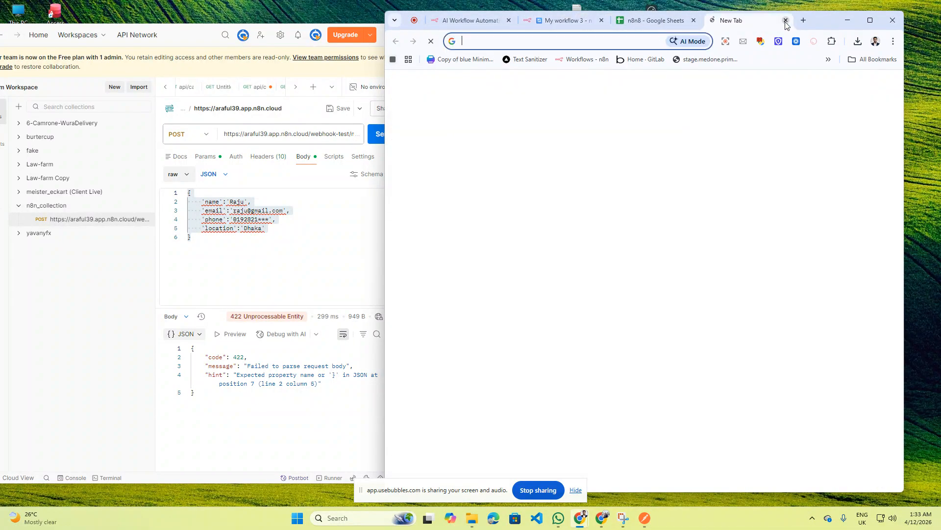
left_click(828, 59)
left_click(716, 93)
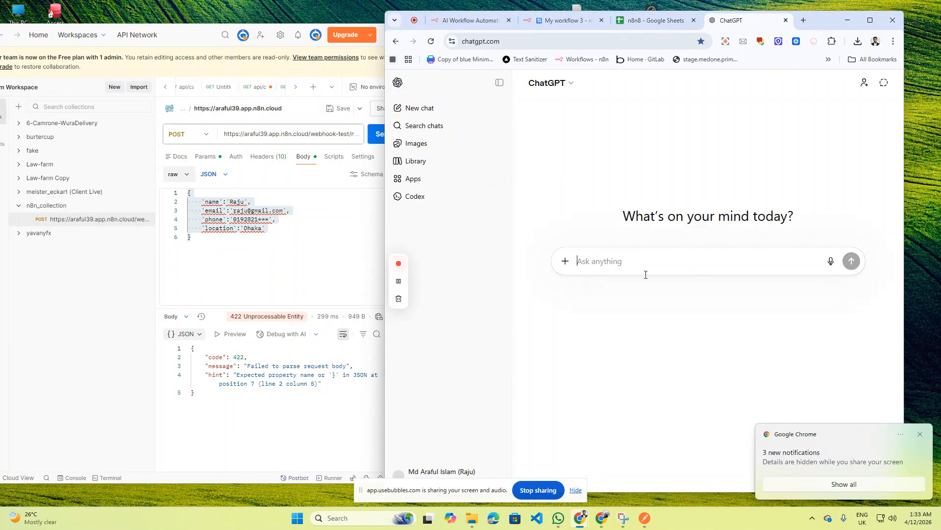
key("ctrl+v")
key("shift+Return")
key("shift+Return")
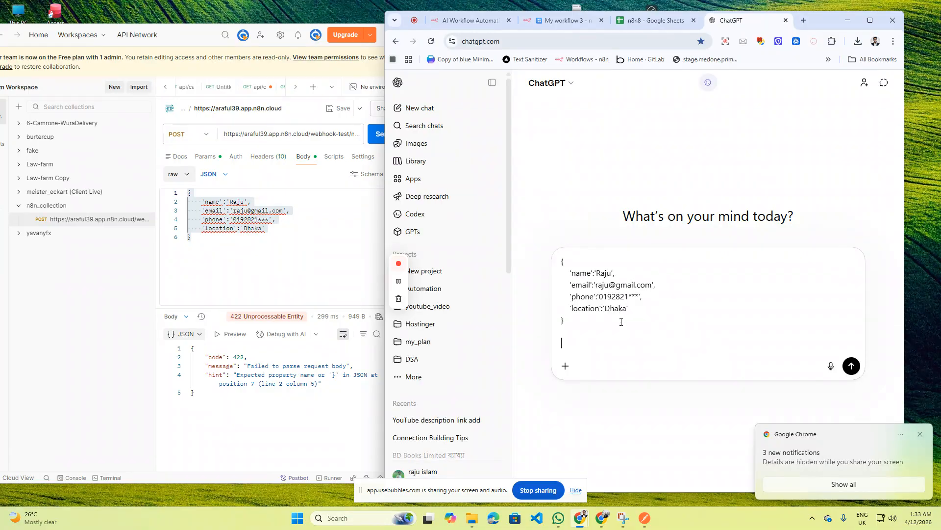
type("body")
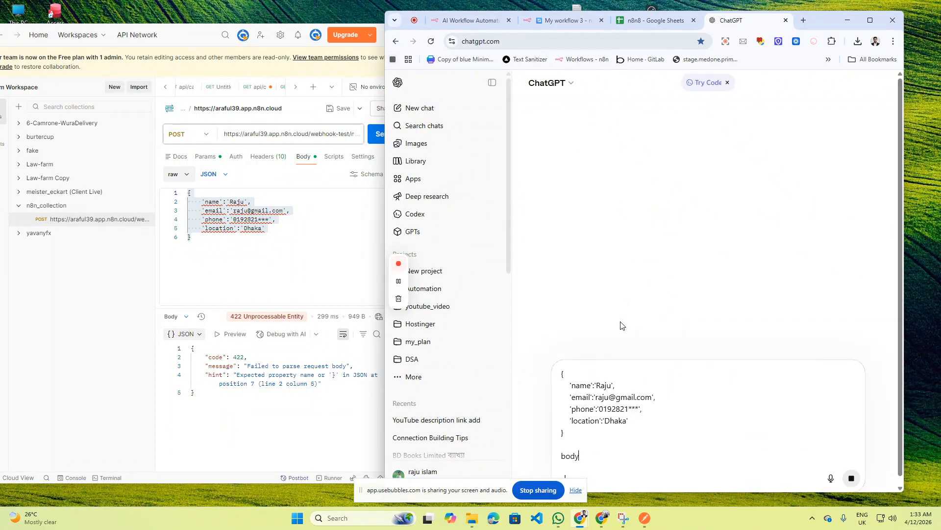
key("Return")
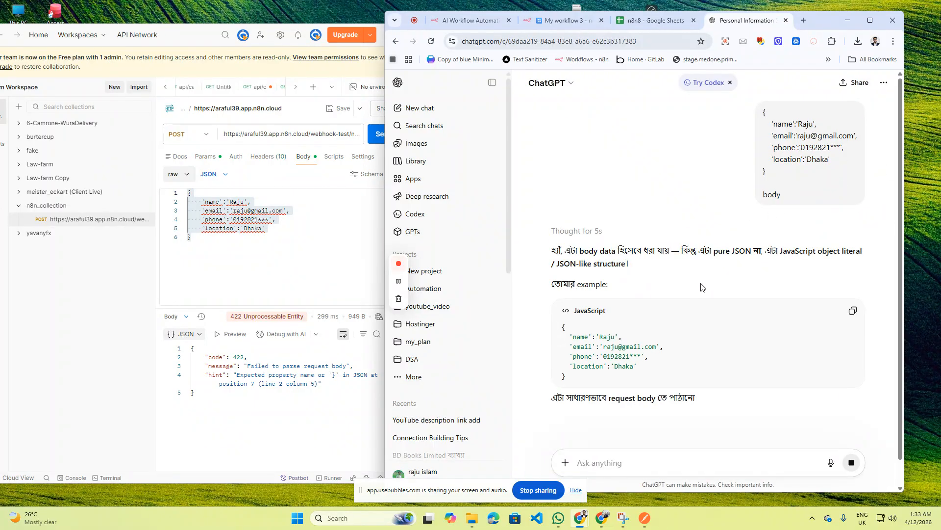
- Replace Postman's request body with the code example copied from ChatGPT's reply
left_click(854, 310)
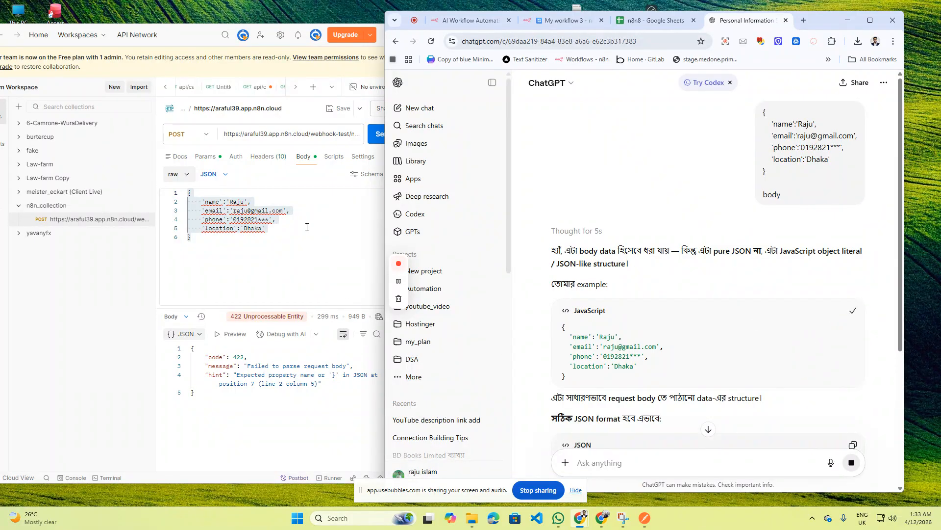
left_click(307, 227)
key("ctrl+a")
key("BackSpace")
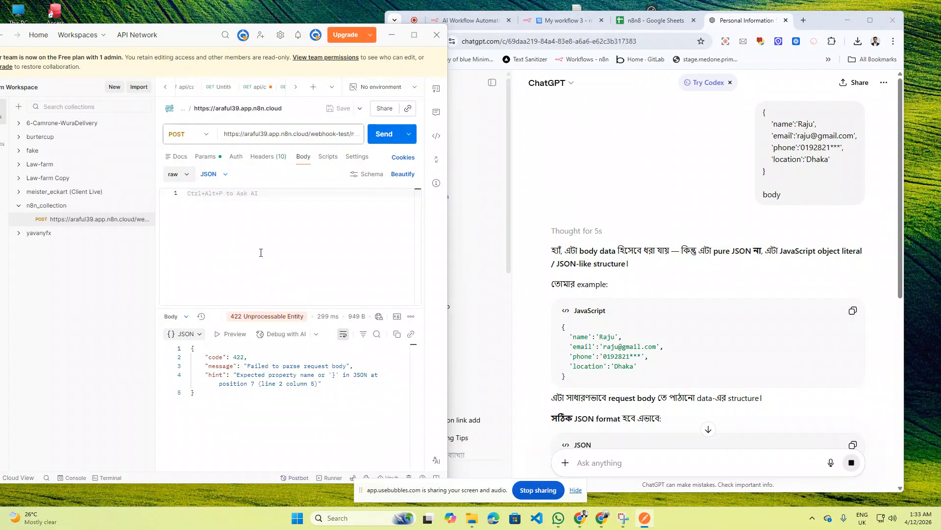
left_click(853, 310)
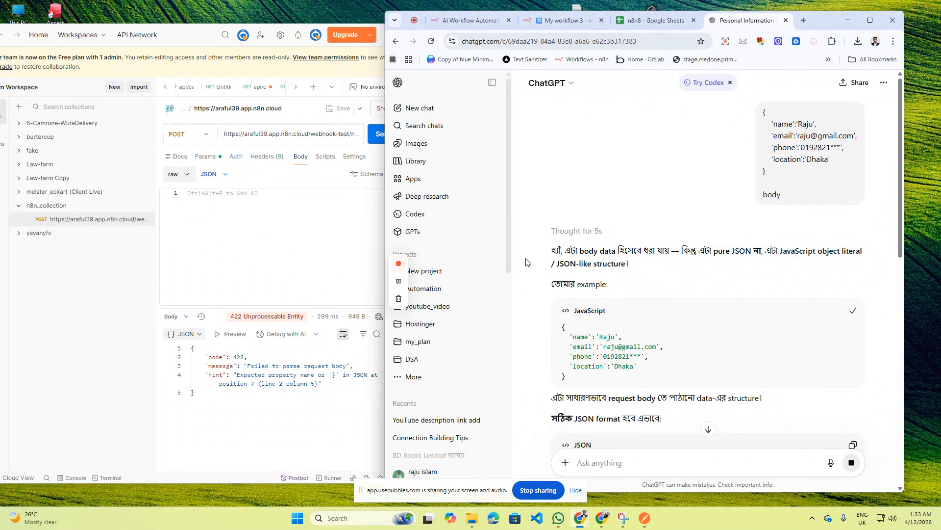
left_click(209, 219)
key("ctrl+v")
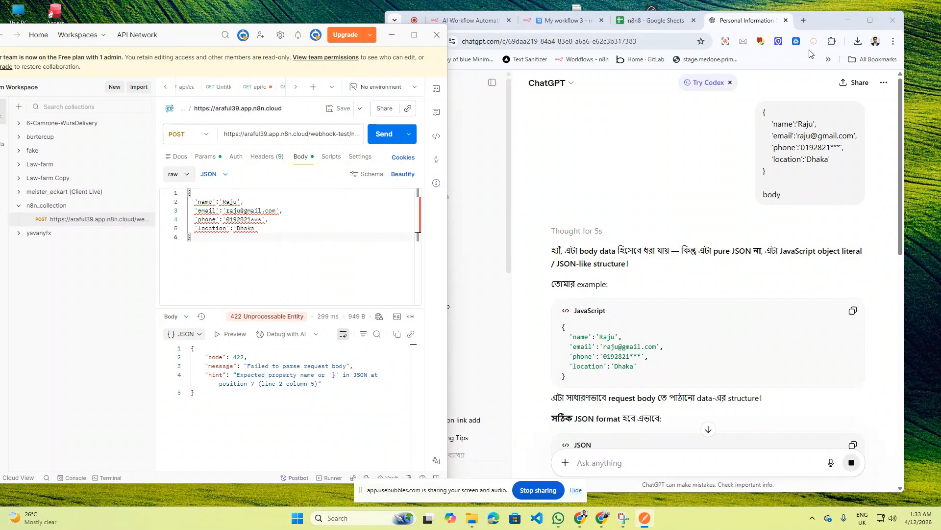
left_click(784, 24)
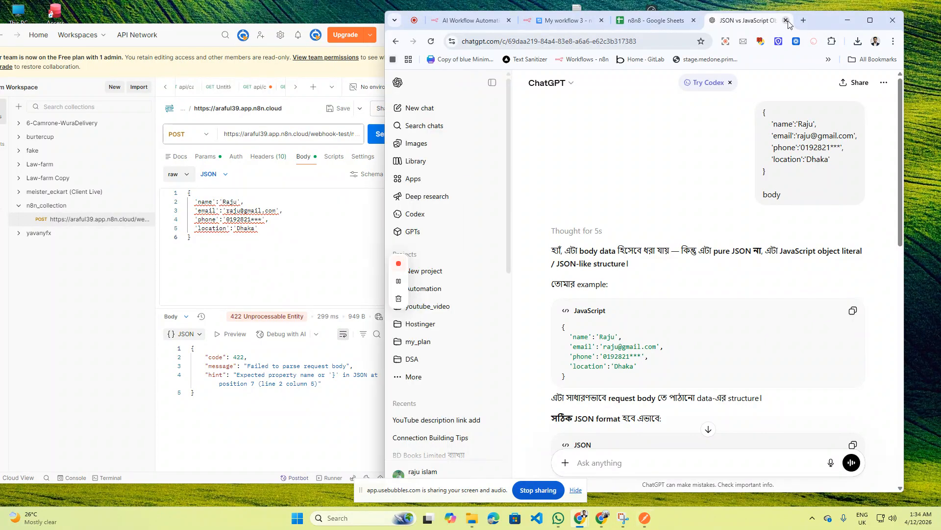
- Close the ChatGPT tab and resend from Postman, enlarging the response pane to read the line 2 column 3 error
left_click(786, 21)
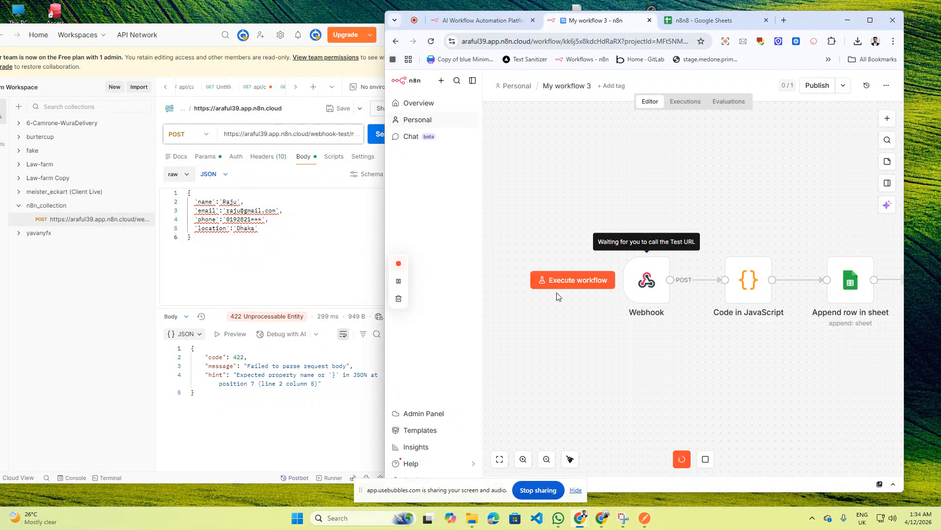
left_click(249, 339)
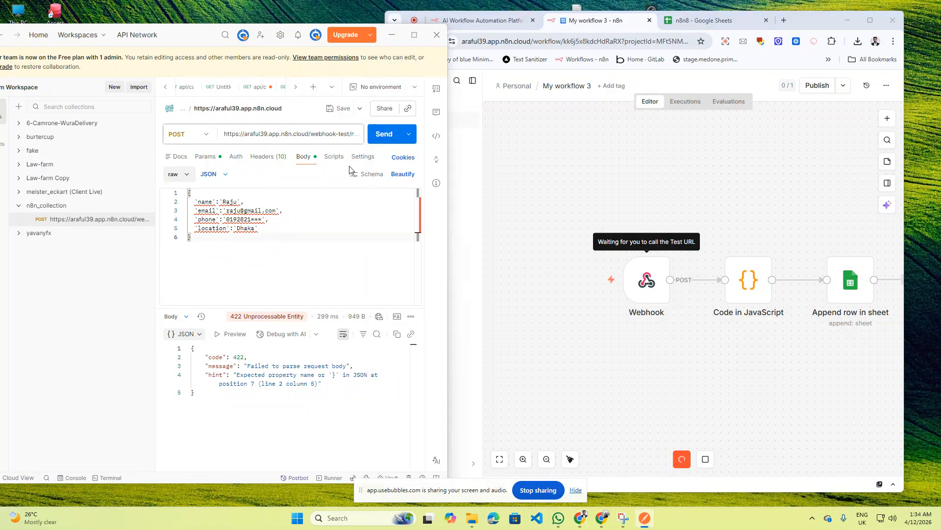
left_click(377, 136)
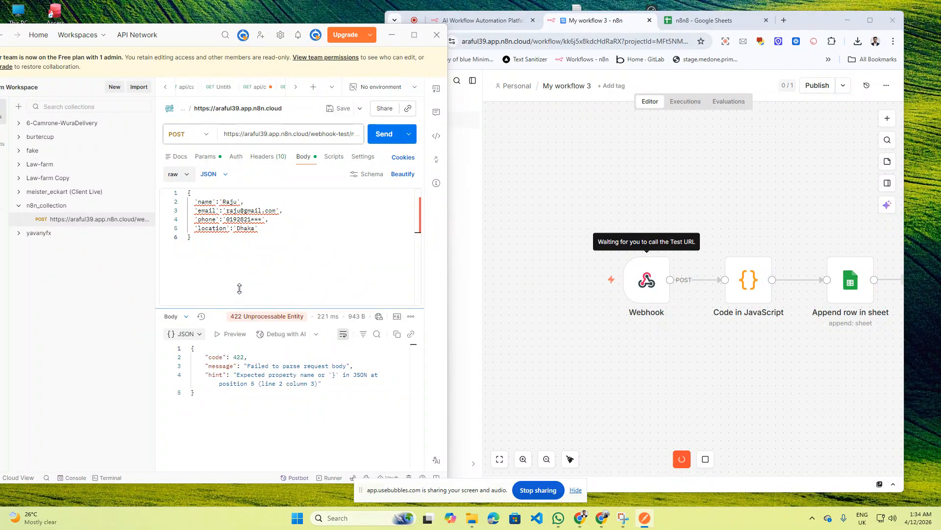
left_click_drag(239, 289, 240, 264)
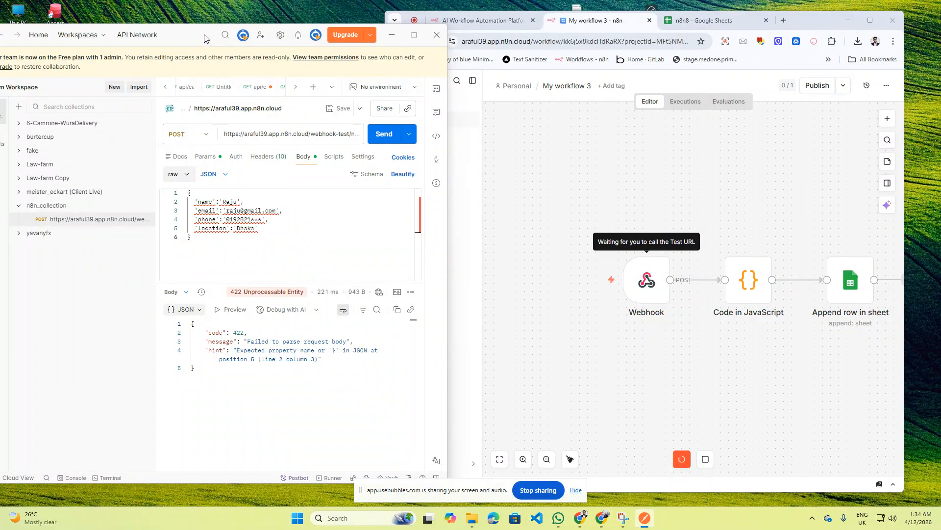
- Move Postman aside, check the sheet's name/email/phone/location headers, and select n8n's Webhook node
left_click_drag(204, 38, 124, 47)
left_click(716, 20)
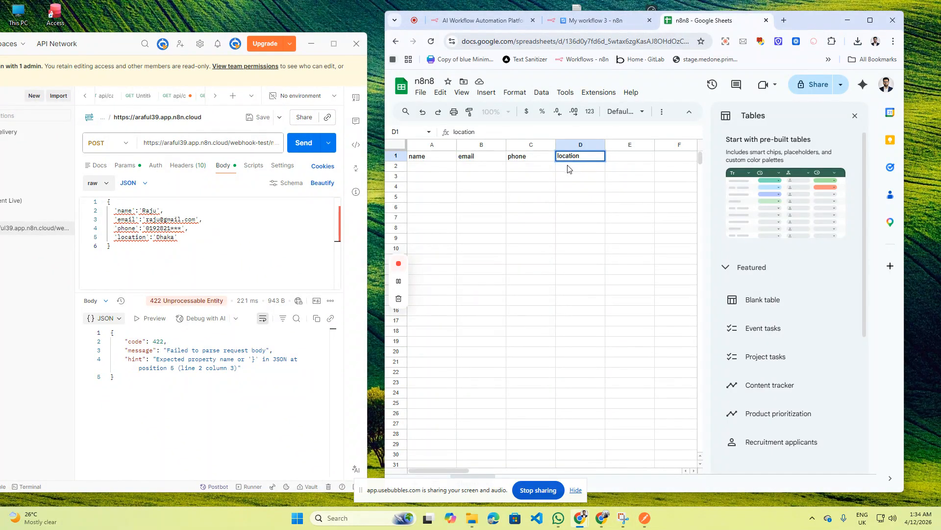
left_click(243, 377)
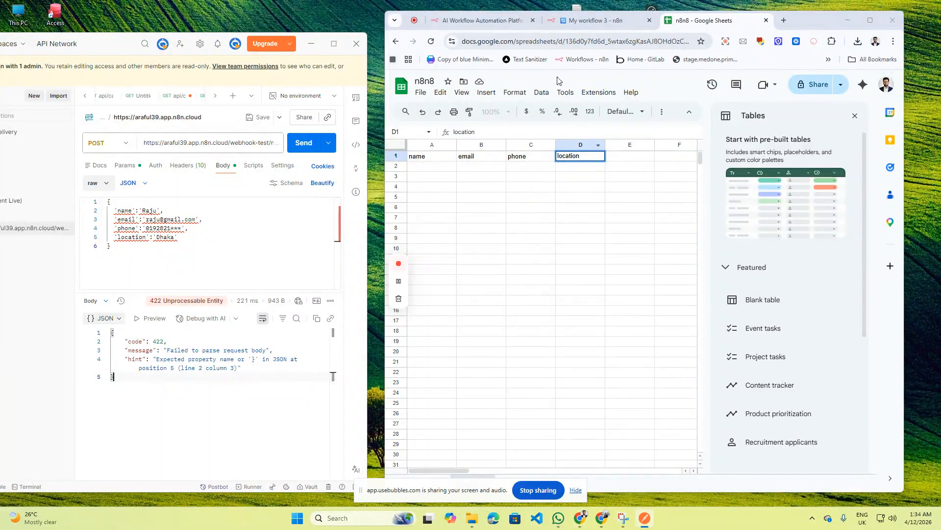
left_click(591, 20)
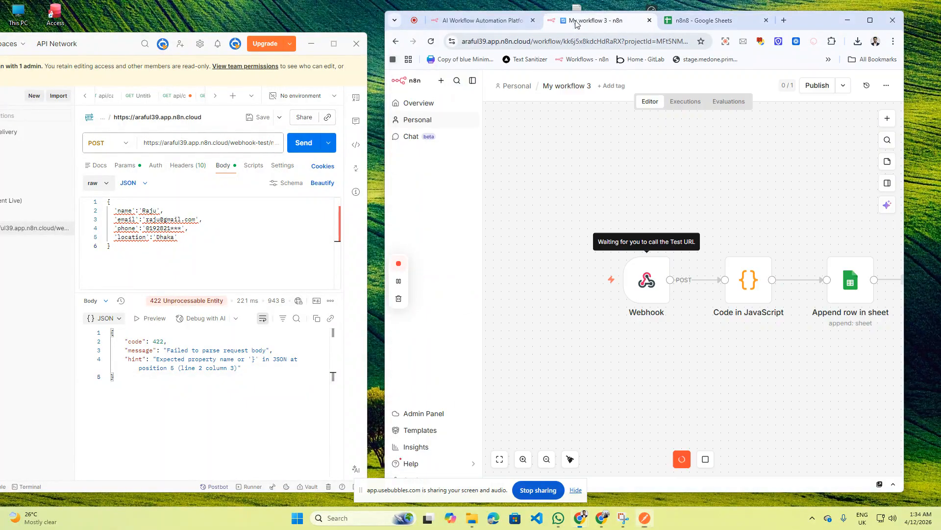
left_click(655, 289)
- Copy the Webhook's Test URL into Postman's request URL and send the POST
double_click(651, 288)
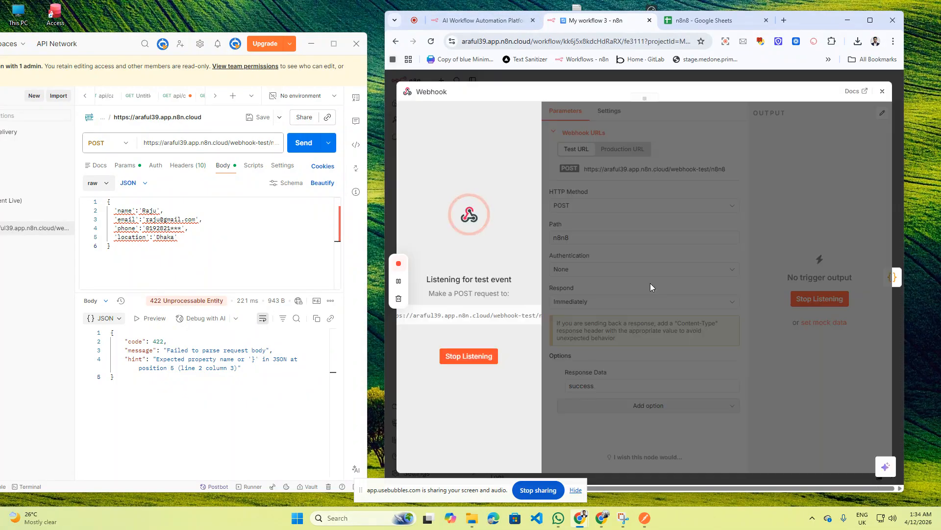
left_click(470, 357)
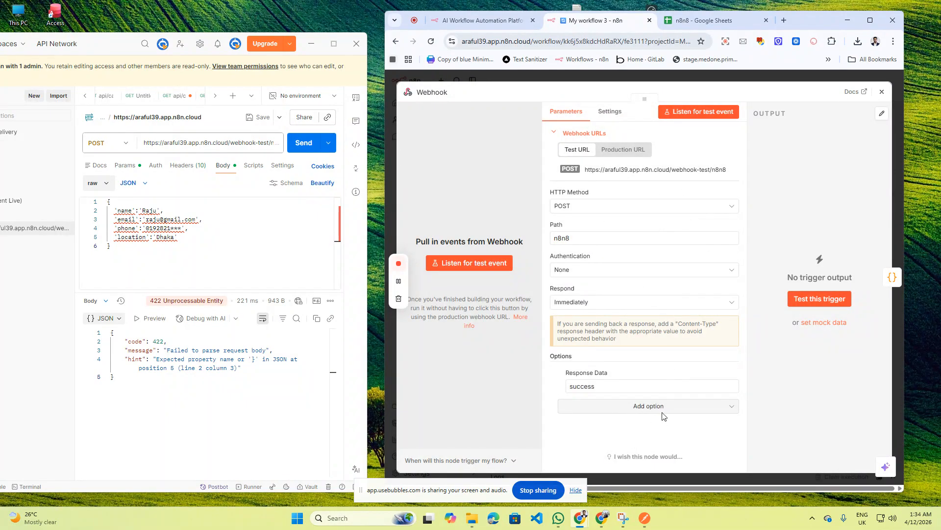
left_click(616, 169)
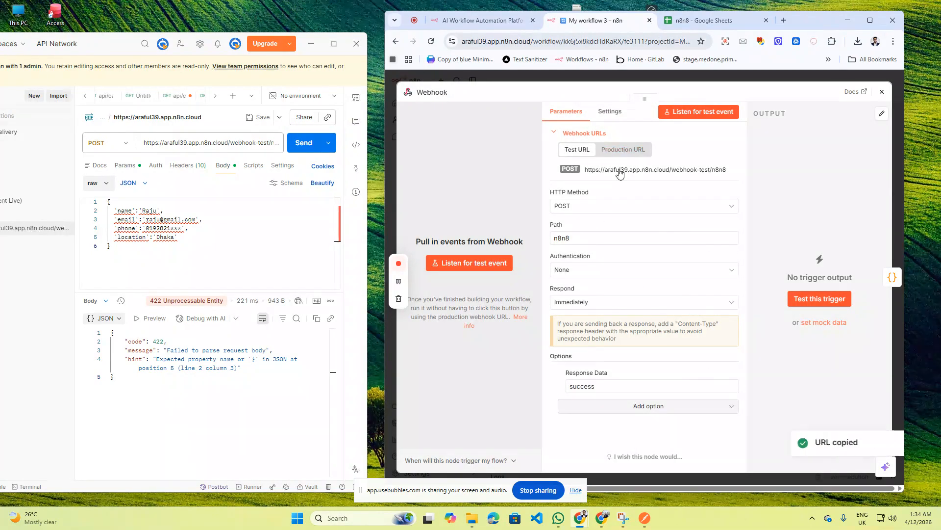
double_click(203, 142)
triple_click(202, 141)
key("ctrl+v")
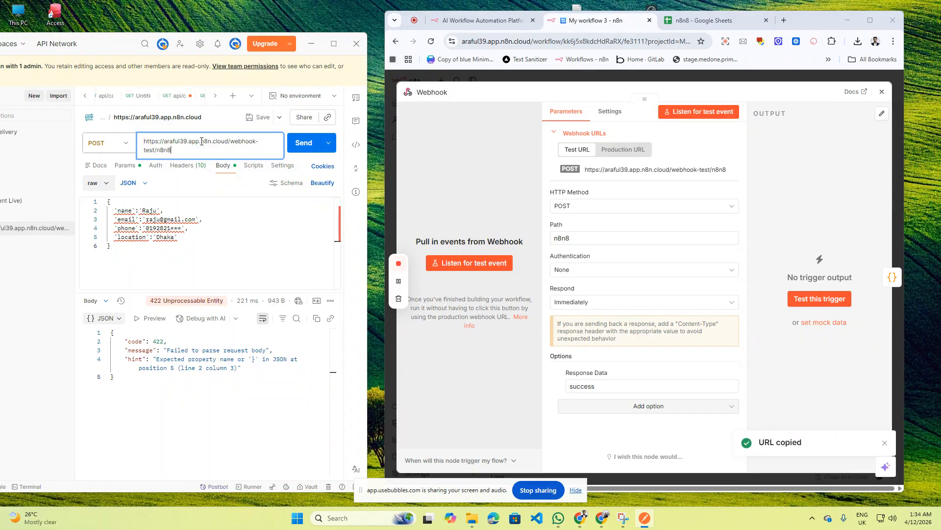
left_click(369, 184)
left_click_drag(369, 183, 576, 181)
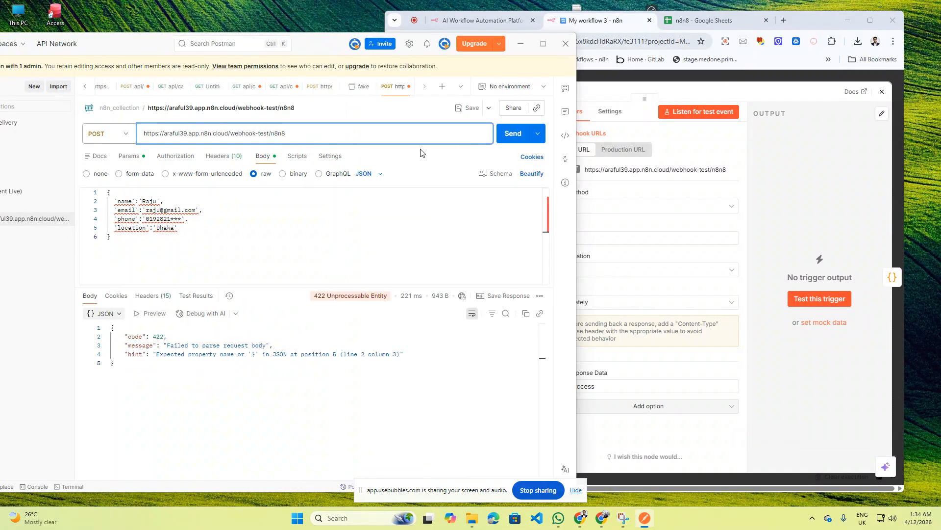
left_click(511, 138)
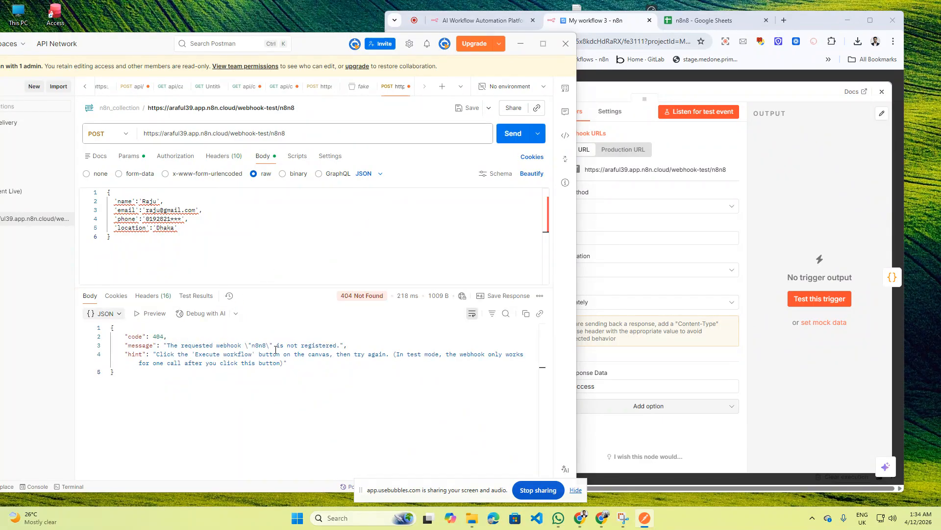
- Look over the Webhook node's settings and Postman's request details panel
left_click_drag(314, 58, 343, 56)
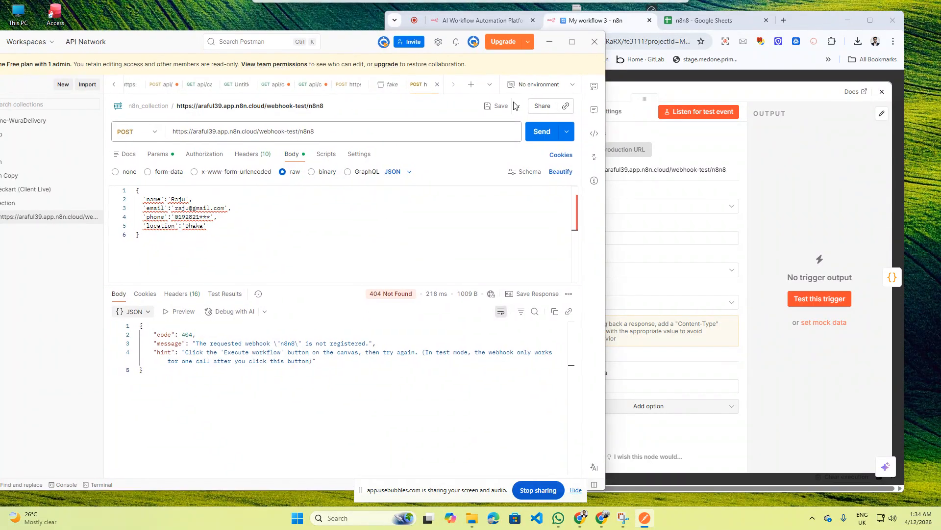
left_click(673, 143)
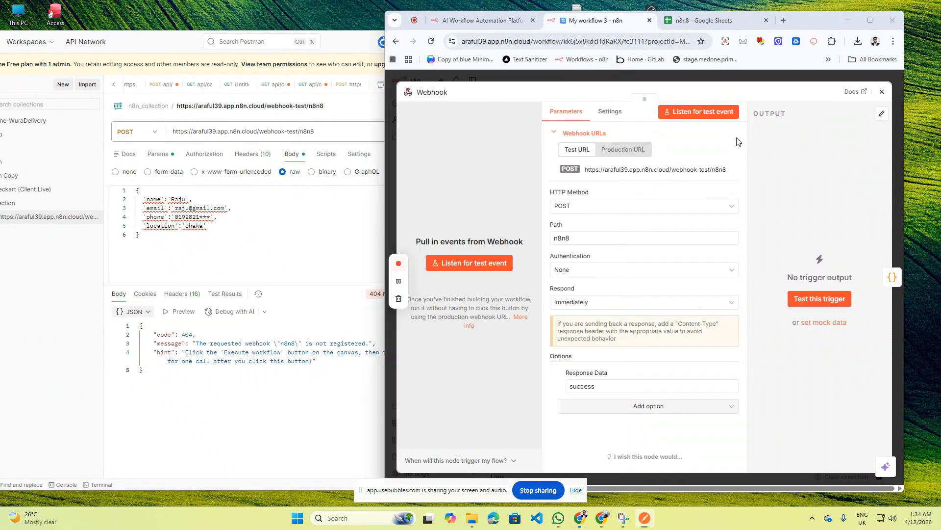
left_click(610, 112)
left_click(574, 114)
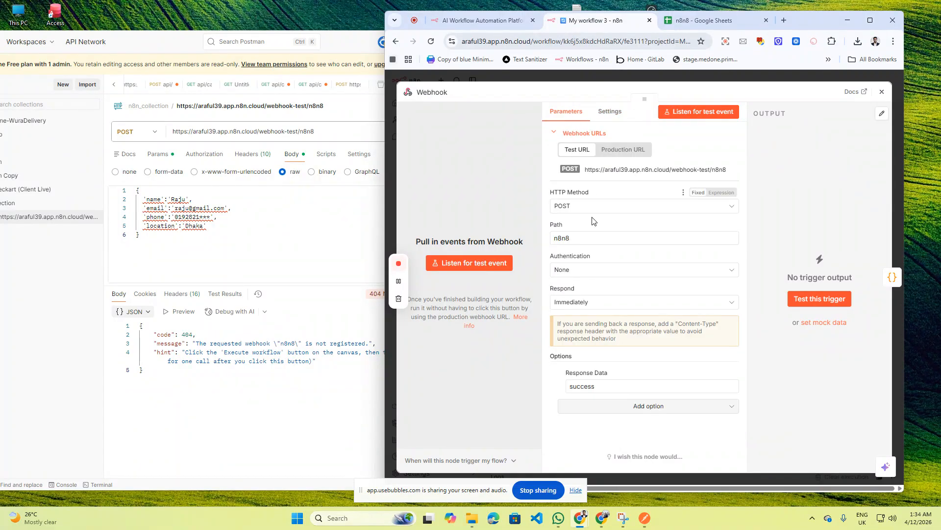
left_click(307, 227)
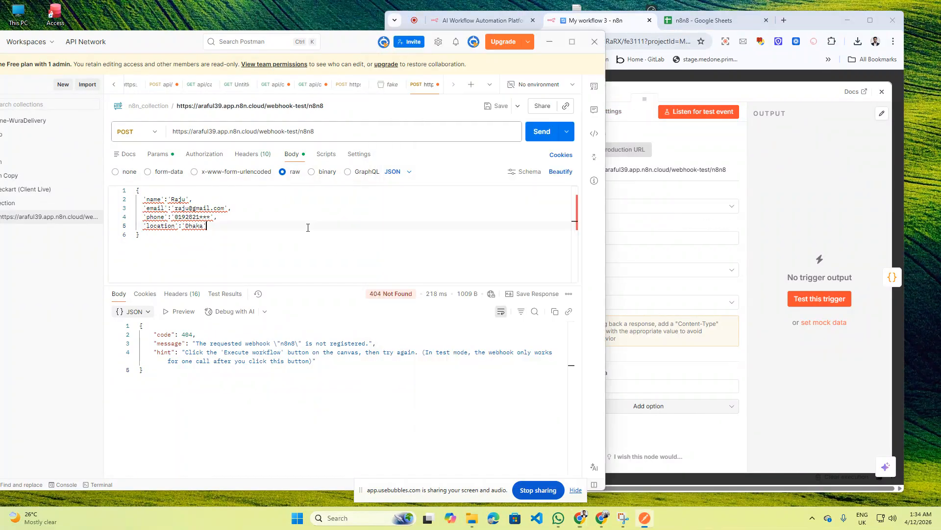
left_click_drag(168, 44, 194, 50)
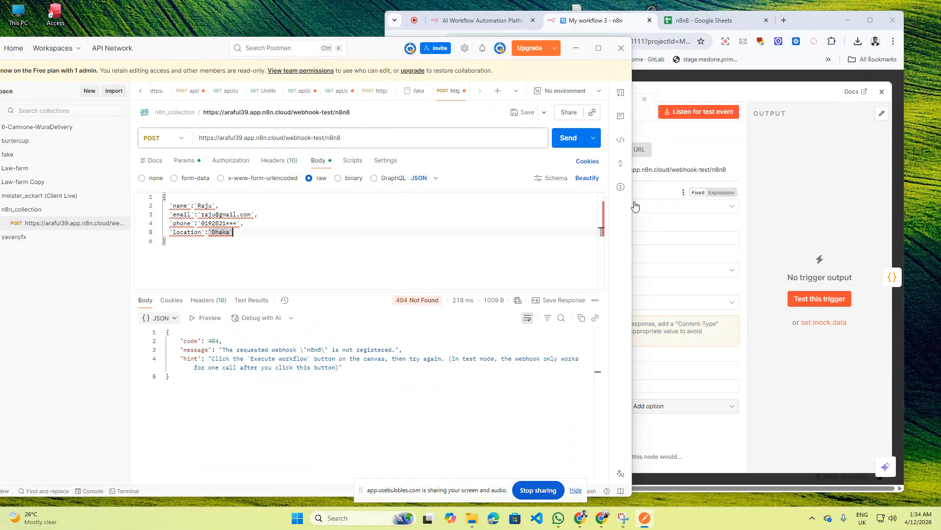
left_click(621, 187)
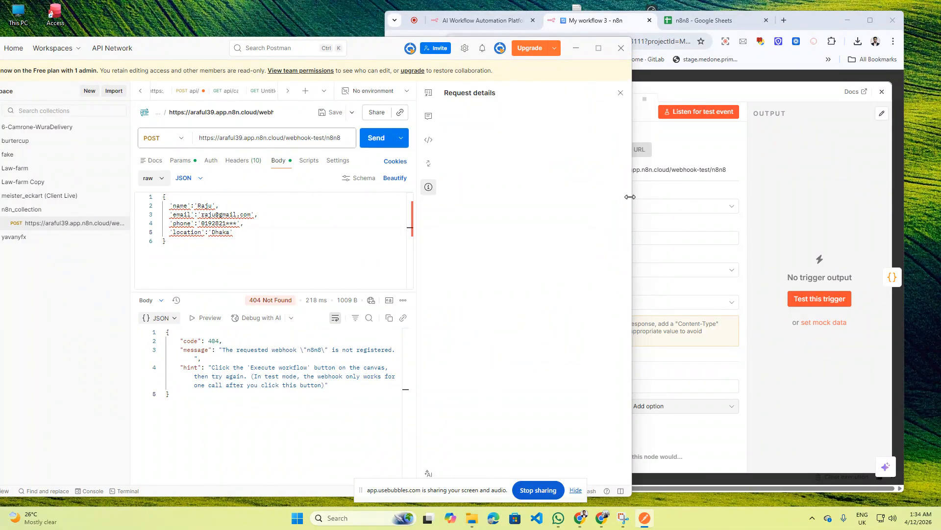
left_click(633, 201)
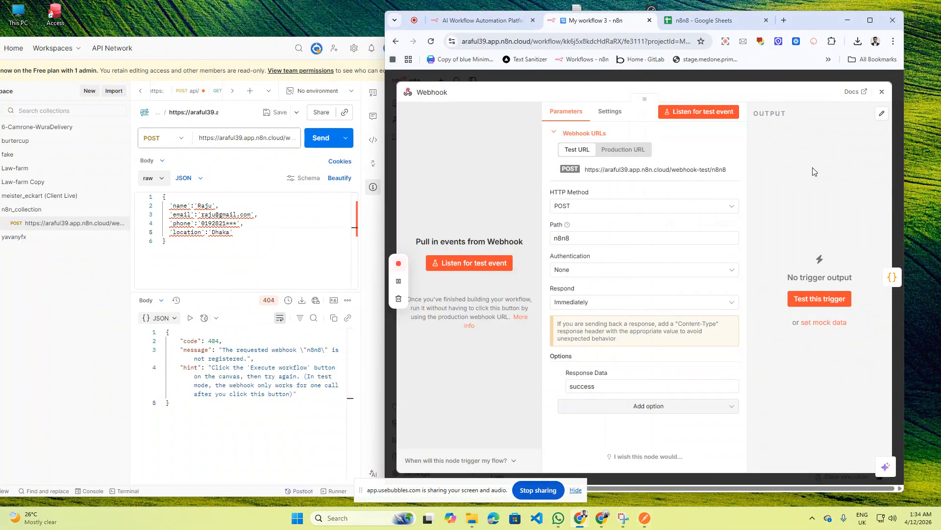
- Execute the workflow and resend the POST, which returns a 422 parse error
left_click(882, 92)
left_click(688, 461)
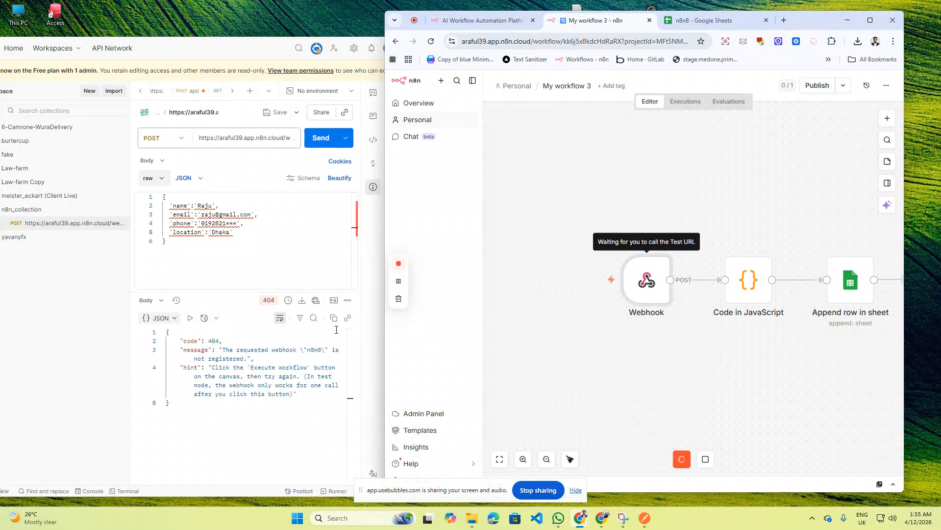
left_click(321, 137)
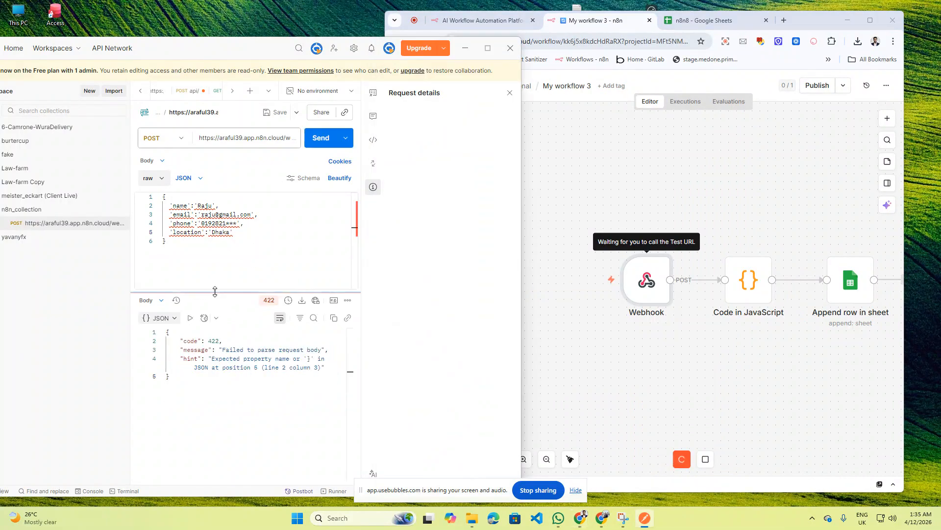
left_click_drag(216, 285, 217, 247)
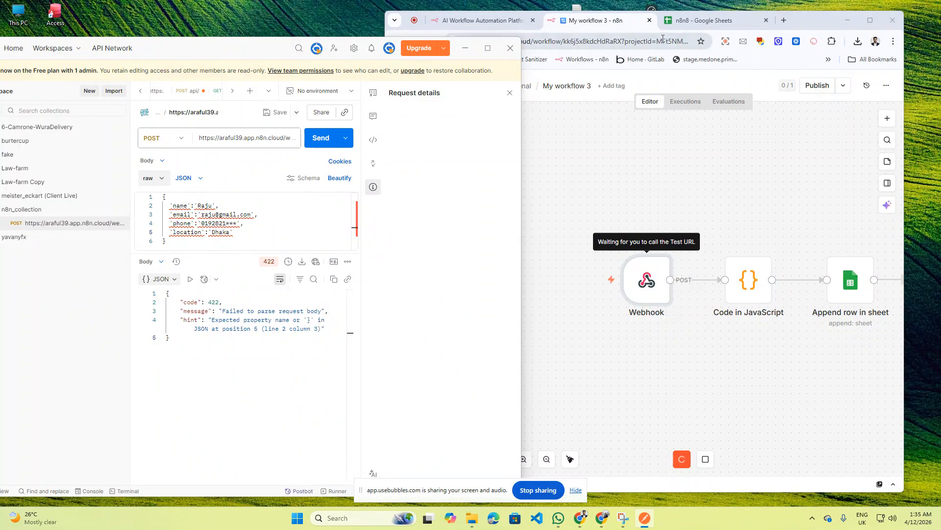
- Open ChatGPT in a new tab from the bookmarks and find the JSON conversation
left_click(783, 20)
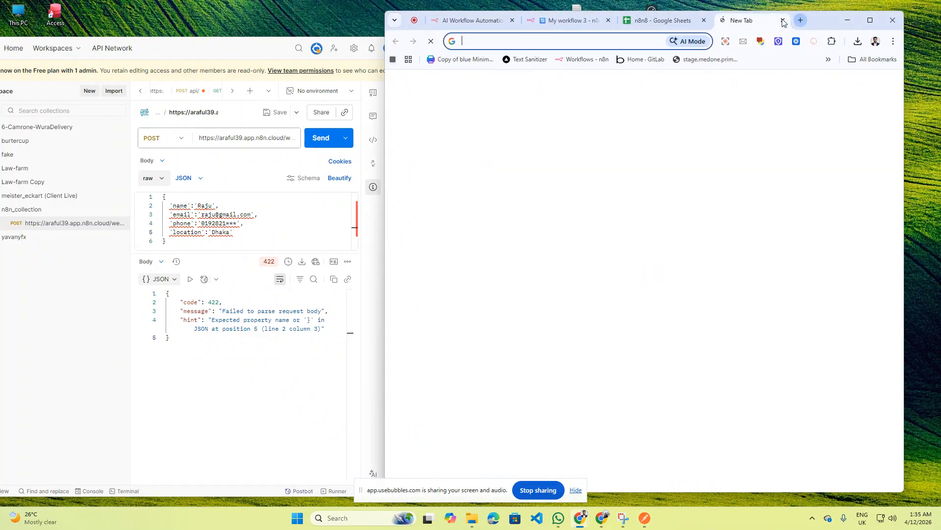
left_click(828, 60)
left_click(701, 92)
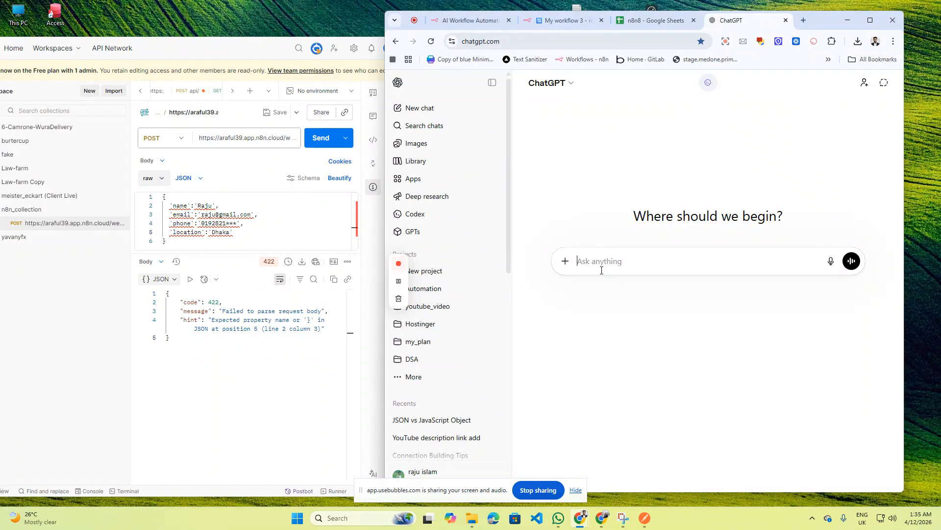
left_click(478, 419)
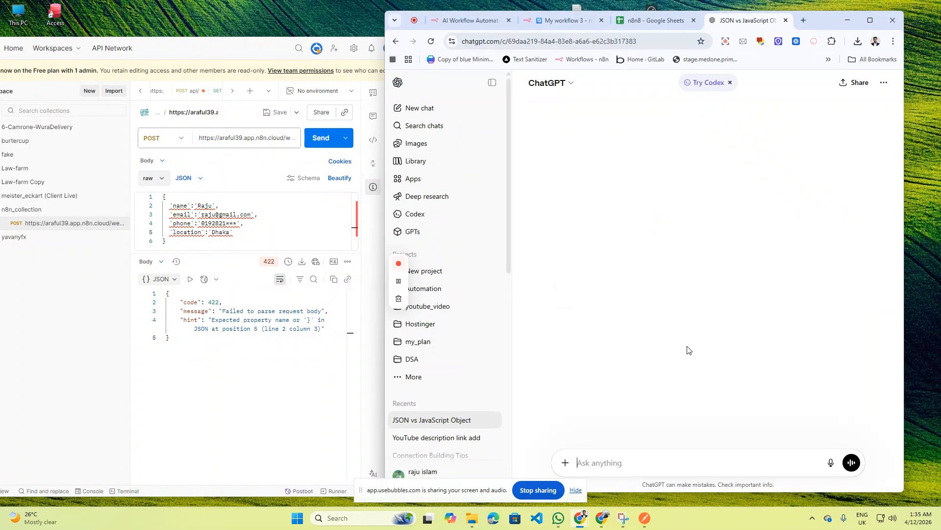
scroll(694, 348, "down", 1)
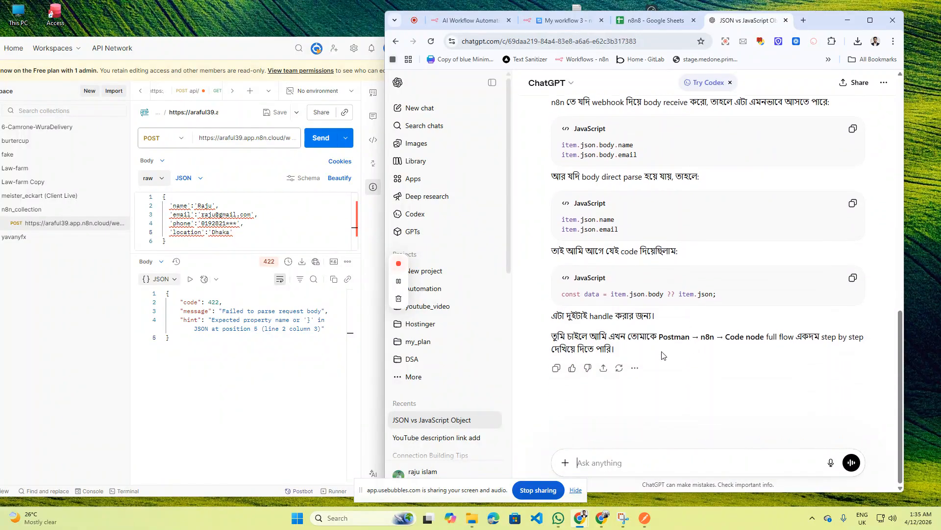
left_click(435, 271)
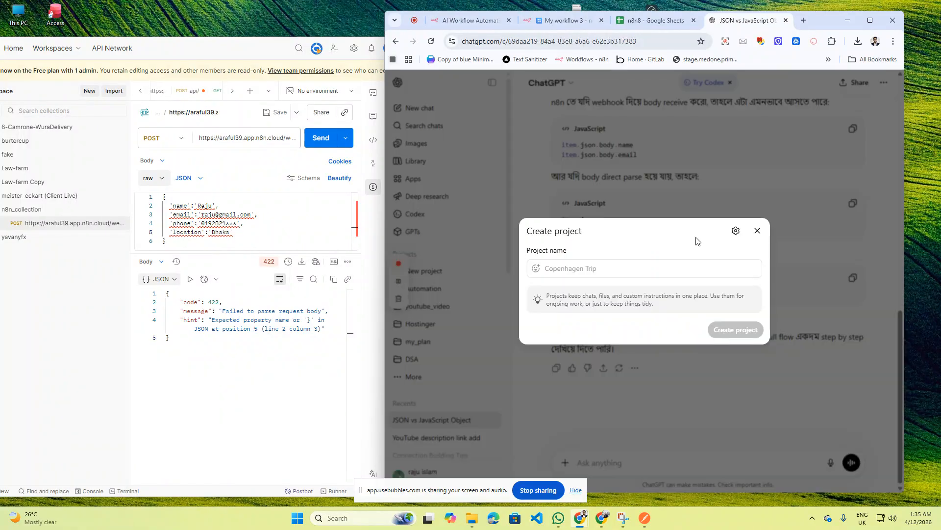
left_click(757, 231)
left_click(398, 41)
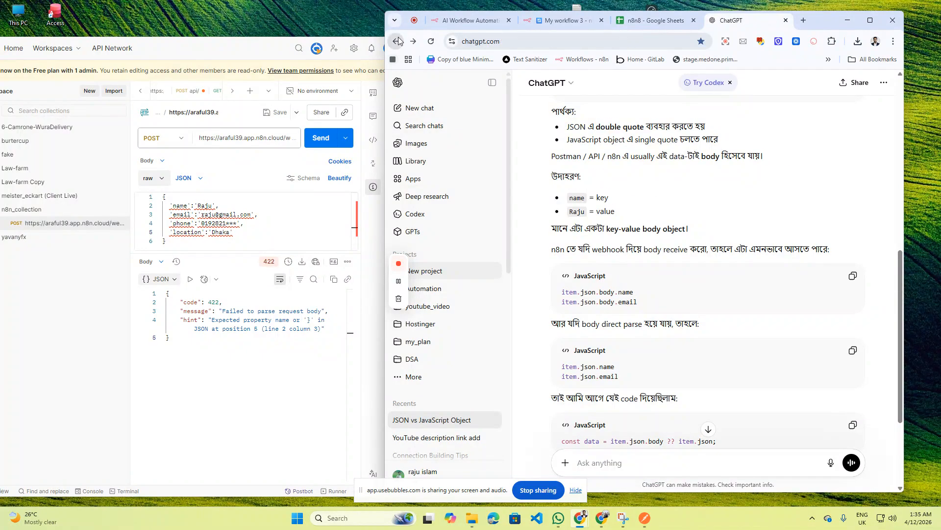
- Move Postman's single-quoted body into ChatGPT, asking for it rewritten with double quotes
left_click(303, 214)
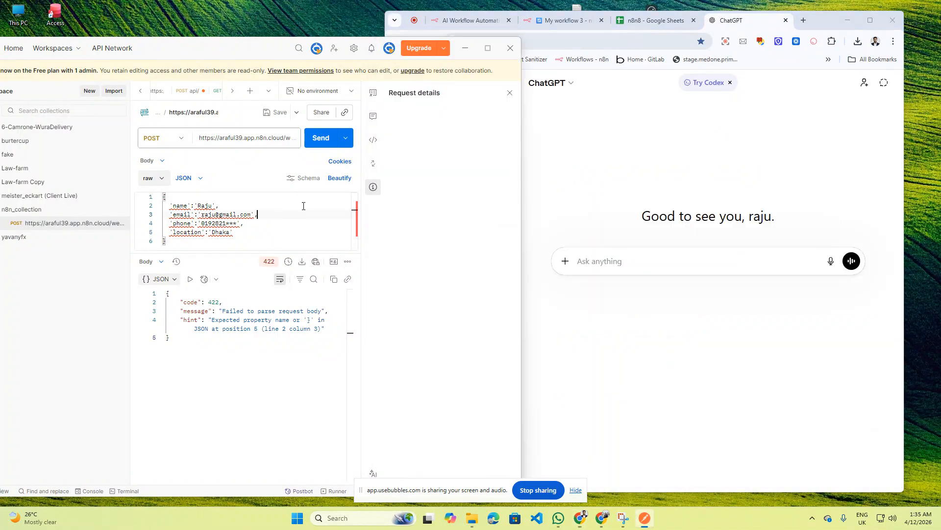
key("ctrl+a")
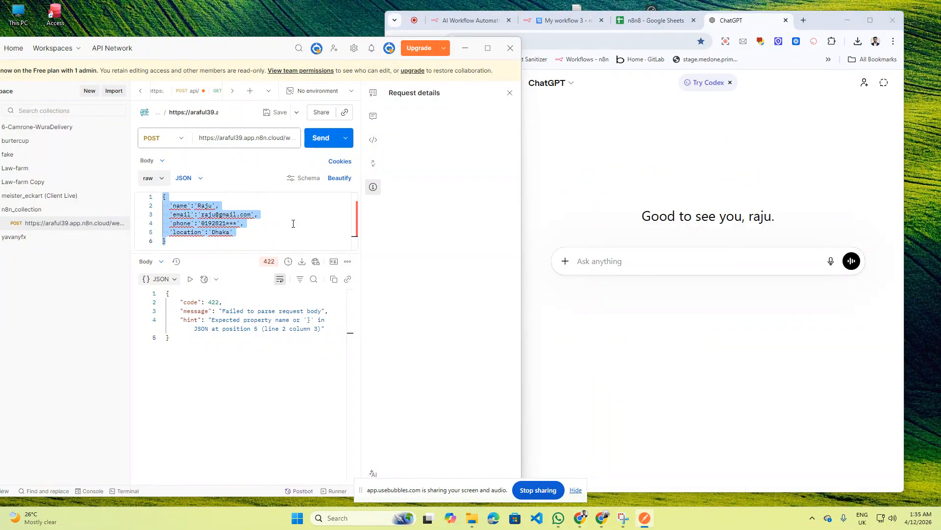
key("ctrl+x")
left_click(608, 263)
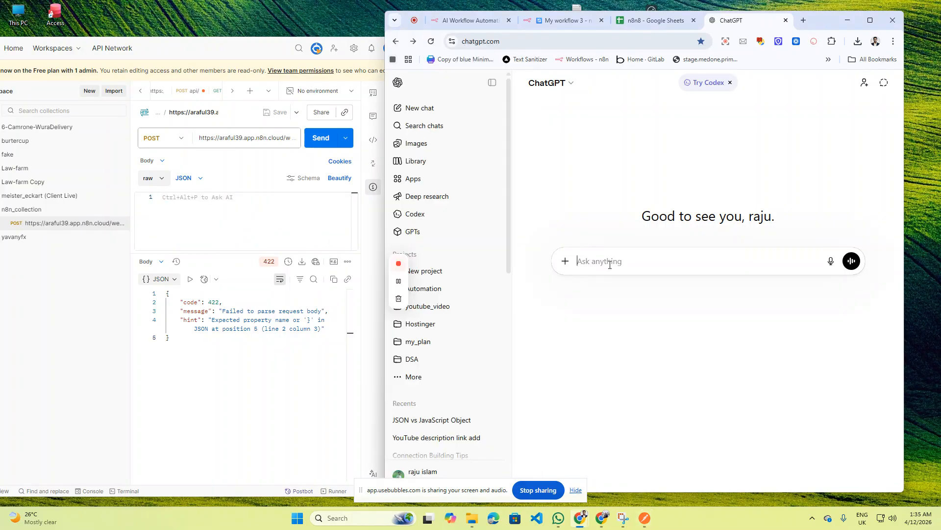
key("ctrl+v")
key("shift+Return")
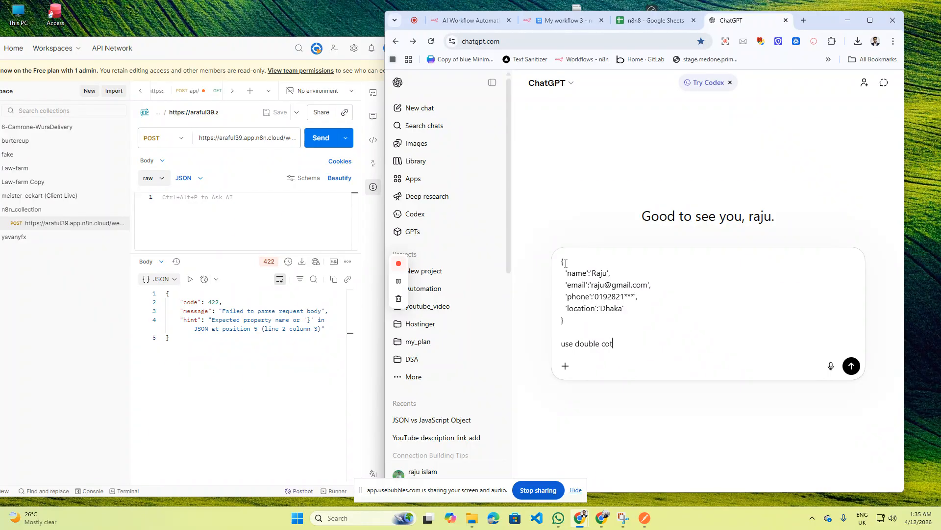
key("Return")
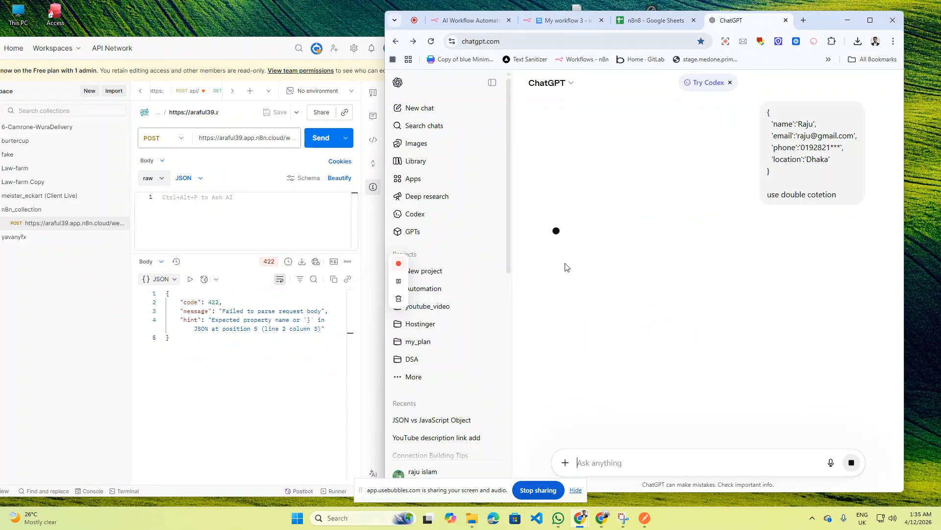
- Copy ChatGPT's corrected double-quoted JSON into Postman's request body
left_click(646, 20)
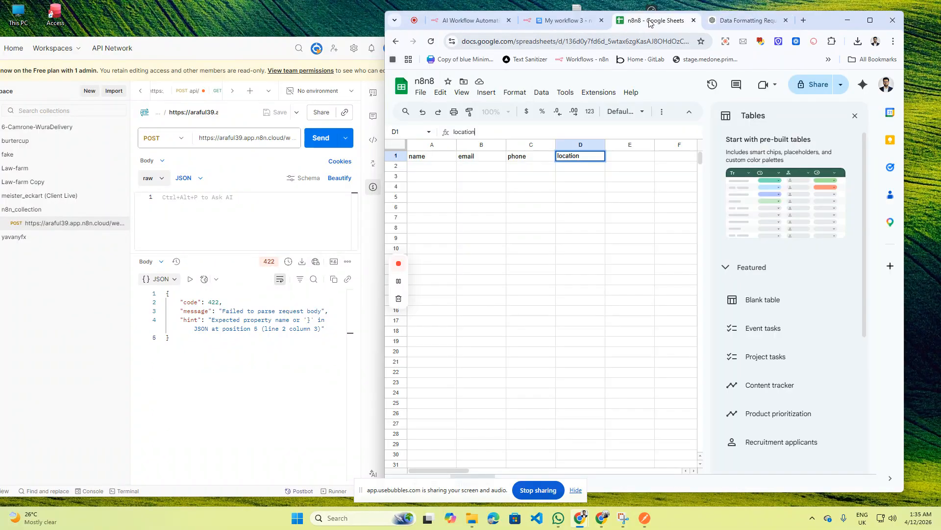
left_click(750, 21)
scroll(708, 275, "down", 1)
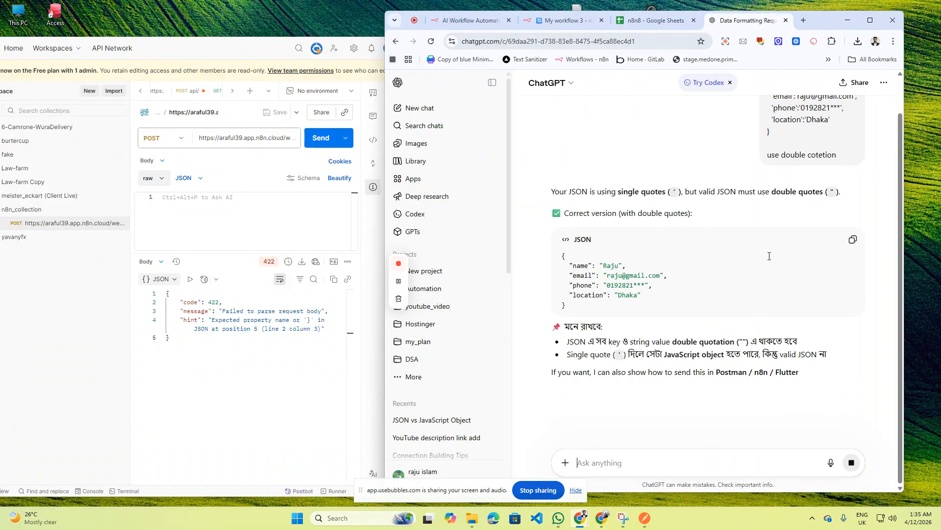
left_click(853, 240)
left_click(220, 226)
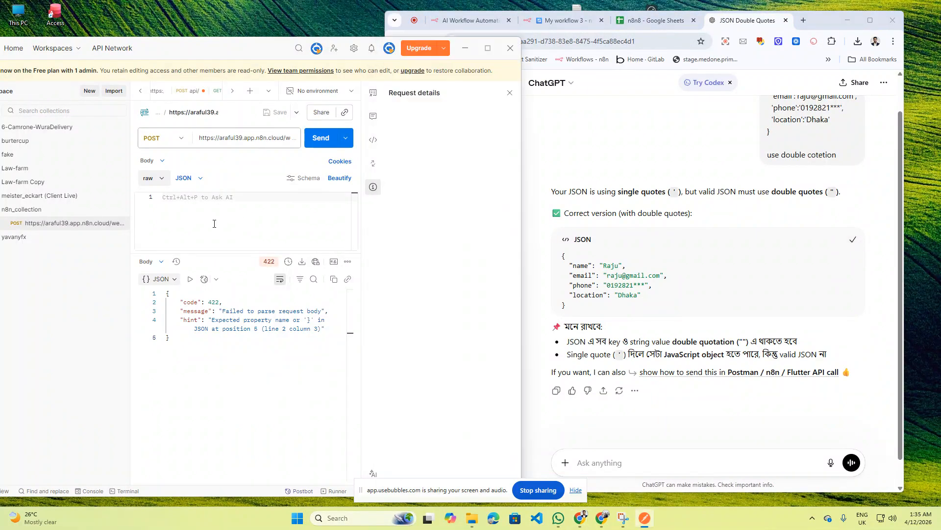
key("ctrl+v")
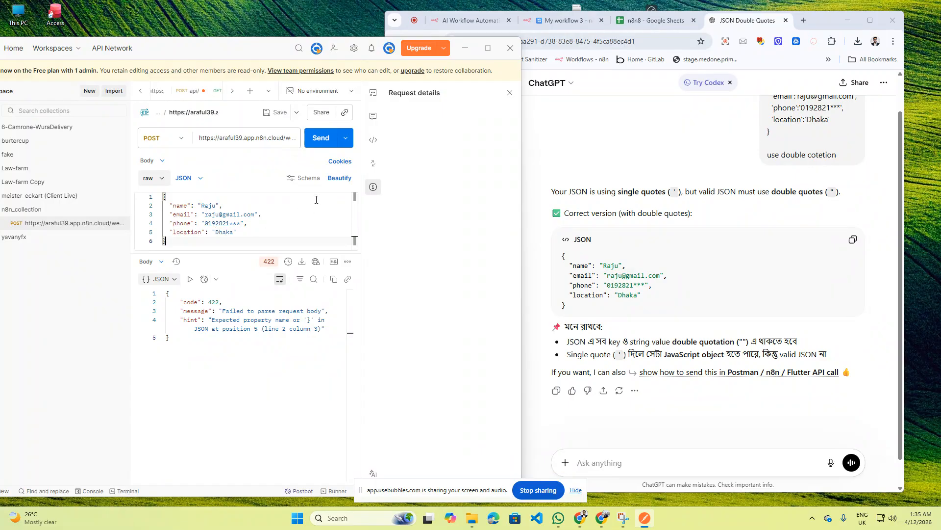
left_click(561, 22)
- Send the corrected request, then check the n8n execution and the spreadsheet's new row
left_click(320, 139)
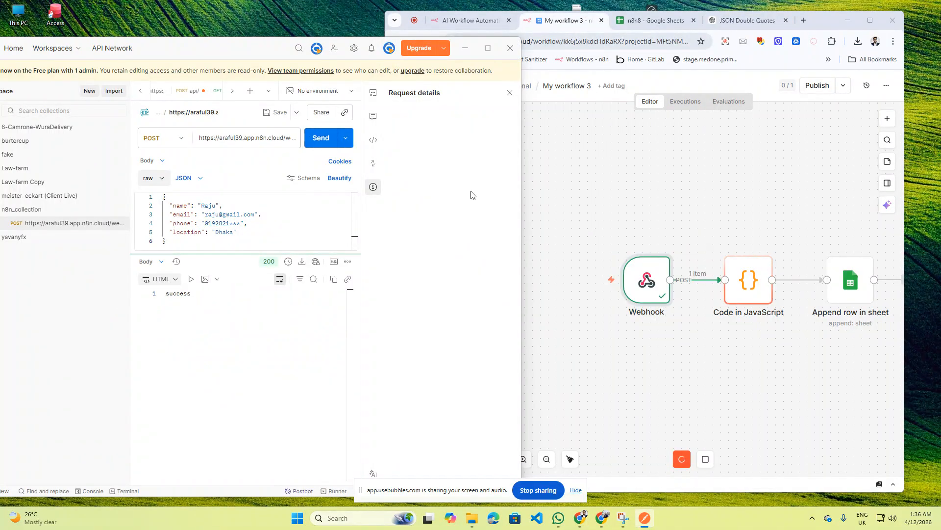
left_click(763, 356)
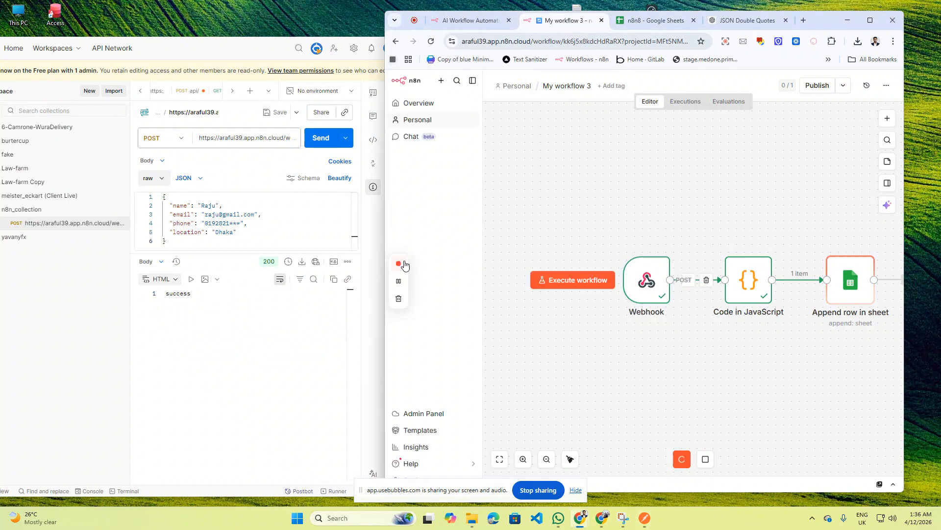
left_click_drag(386, 216, 228, 218)
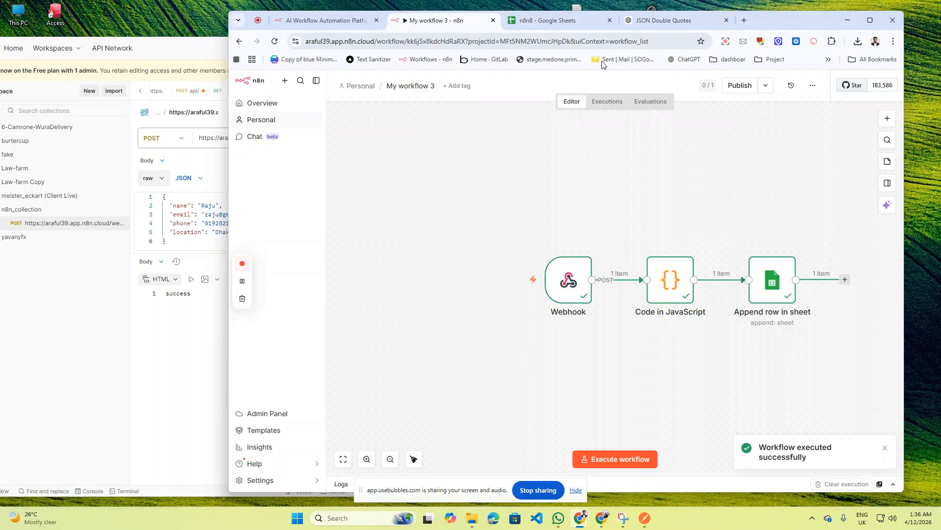
left_click(559, 23)
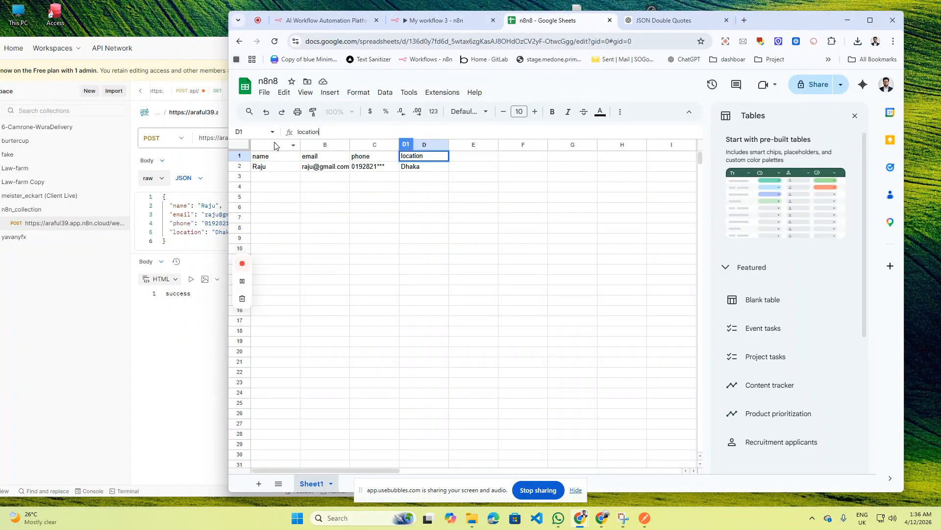
- Close Postman's Request details and pull the spreadsheet out into its own window
left_click_drag(163, 52, 183, 43)
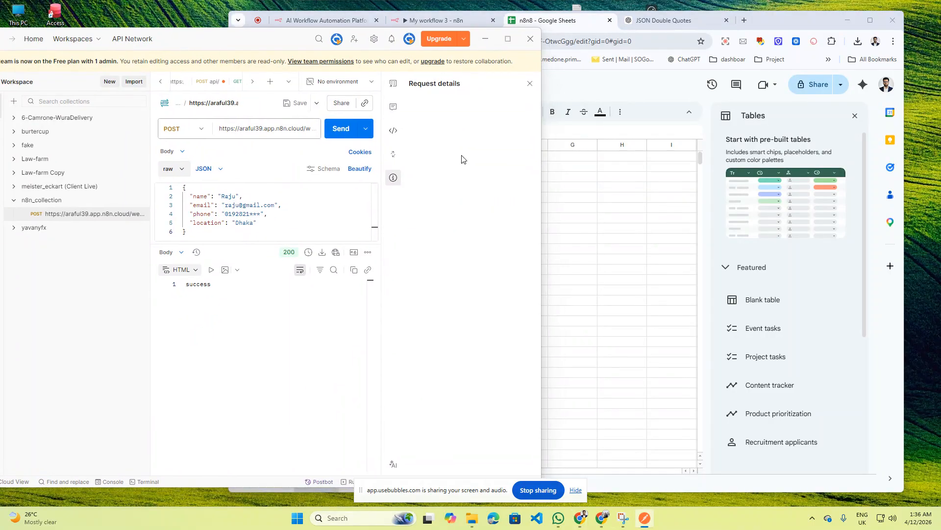
left_click_drag(541, 141, 402, 142)
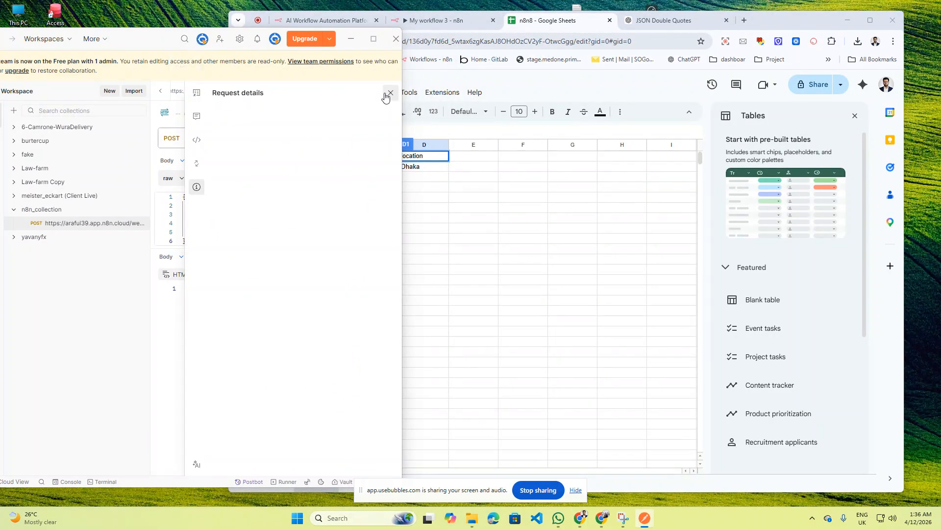
left_click(390, 94)
left_click_drag(166, 38, 60, 31)
left_click(552, 21)
left_click_drag(580, 64, 621, 66)
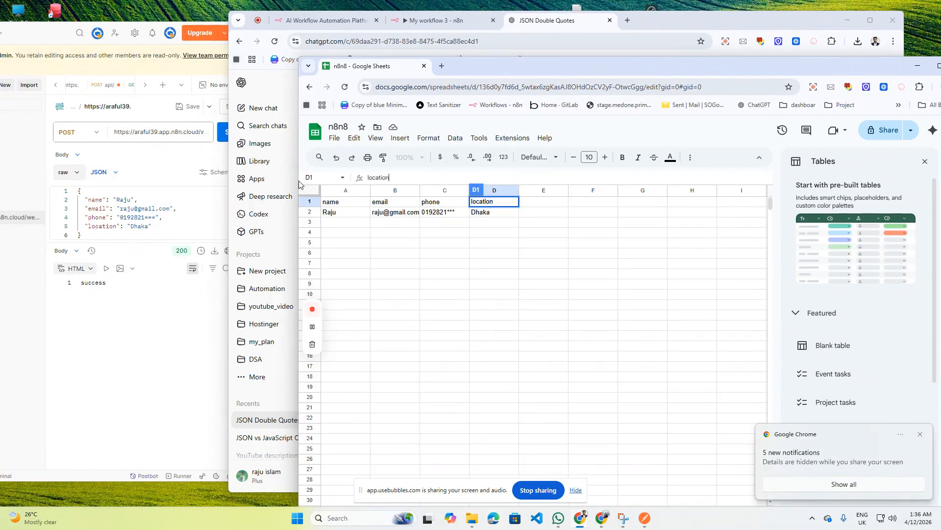
left_click_drag(296, 176, 578, 176)
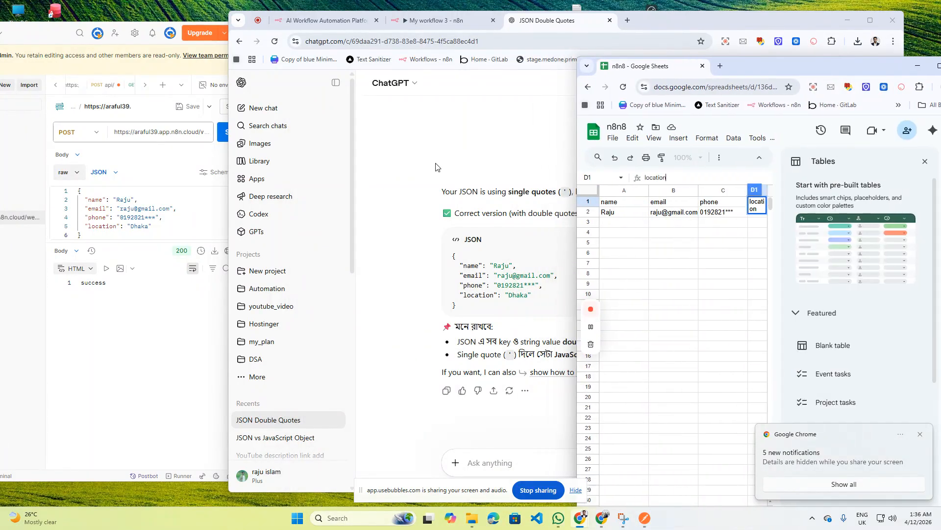
- Shrink the n8n window and move the Webhook, Code and Append row nodes left together
left_click(398, 21)
left_click_drag(672, 21, 634, 21)
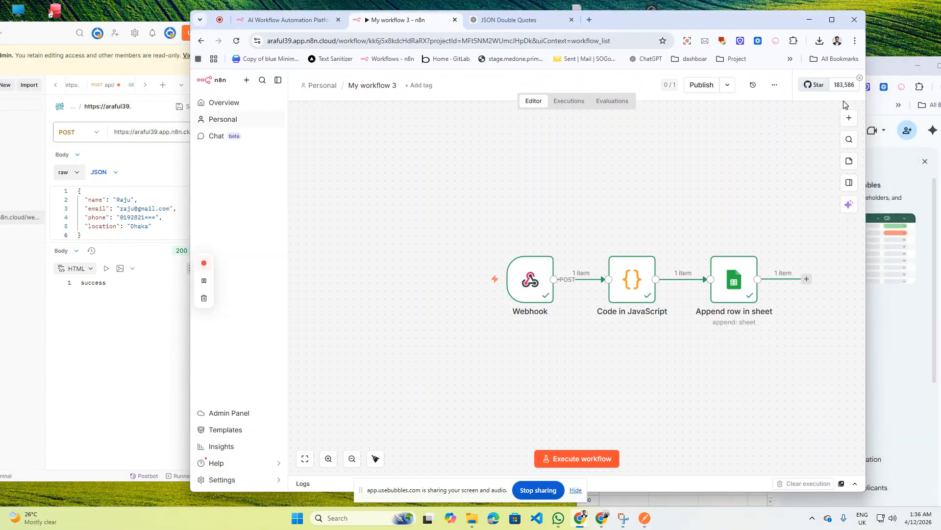
left_click_drag(867, 121, 606, 139)
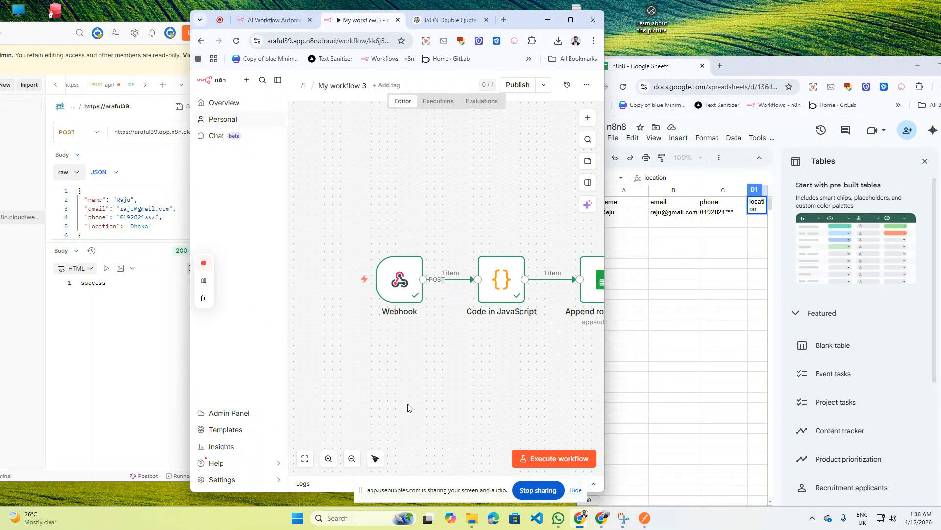
left_click_drag(394, 287, 324, 287)
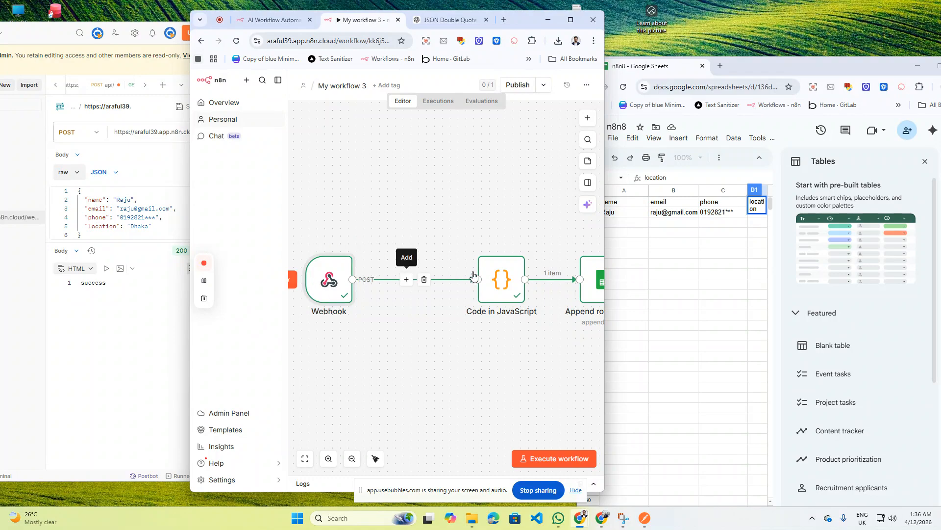
left_click_drag(482, 272, 404, 273)
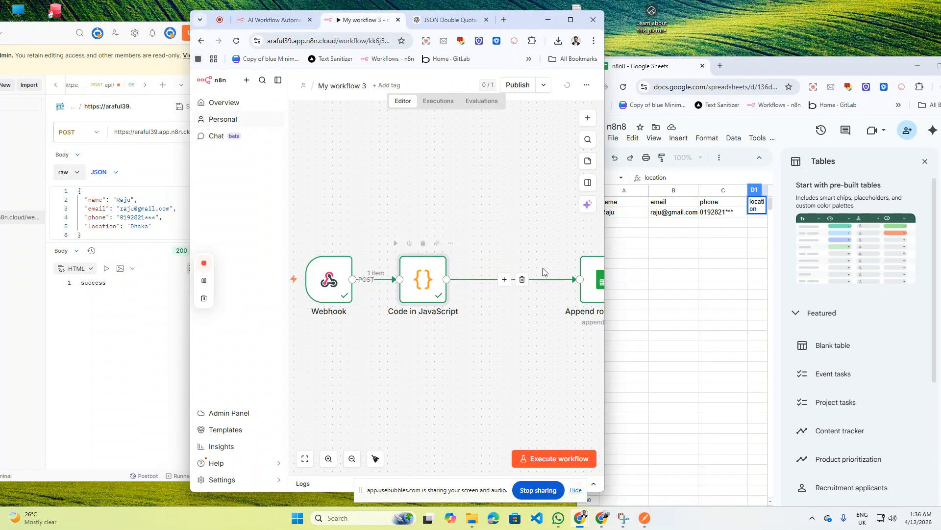
left_click_drag(592, 269, 512, 268)
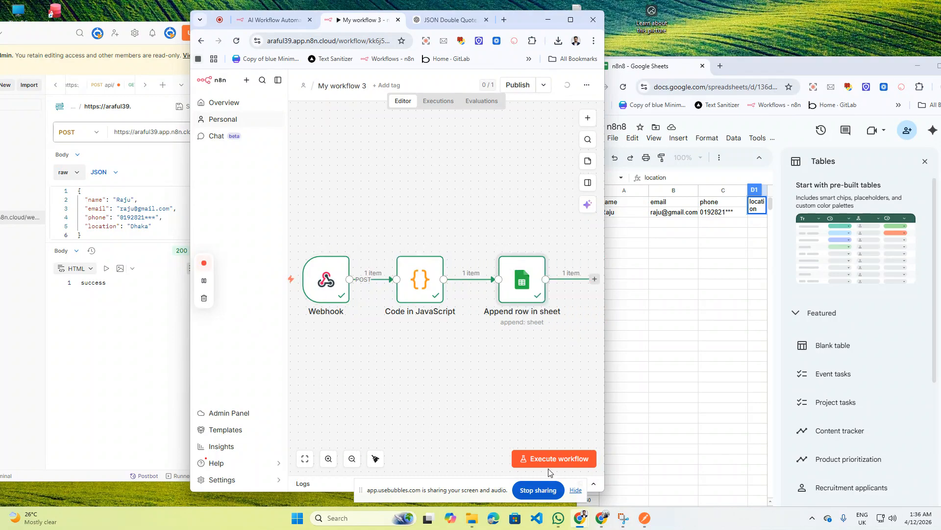
- Execute the workflow, widen the sheet to show column D, and select Postman's name value
left_click(557, 452)
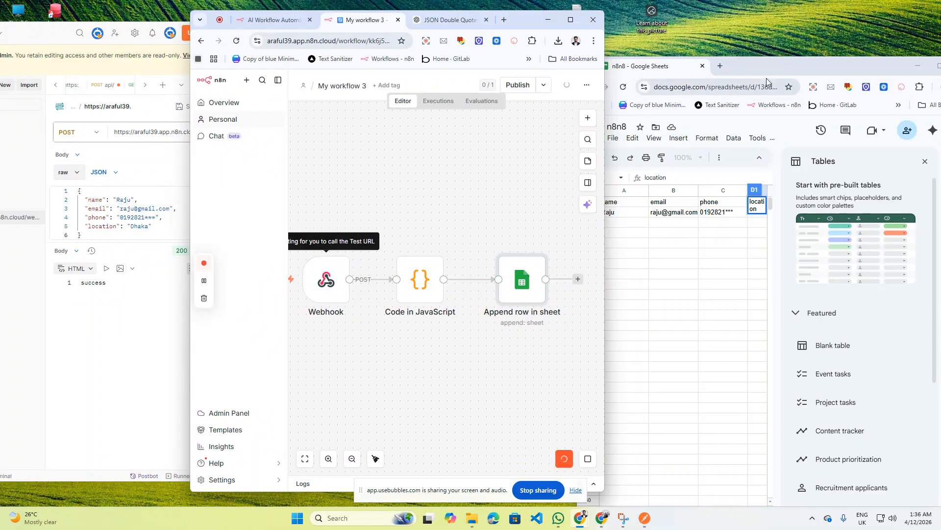
mouse_move(770, 66)
left_mouse_down()
mouse_move(799, 66)
mouse_move(783, 60)
left_mouse_up()
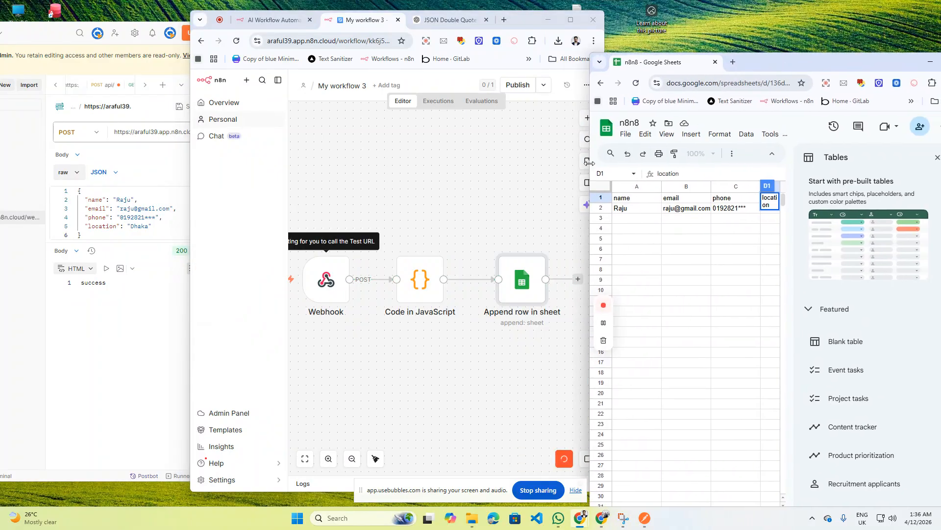
left_click_drag(590, 164, 570, 166)
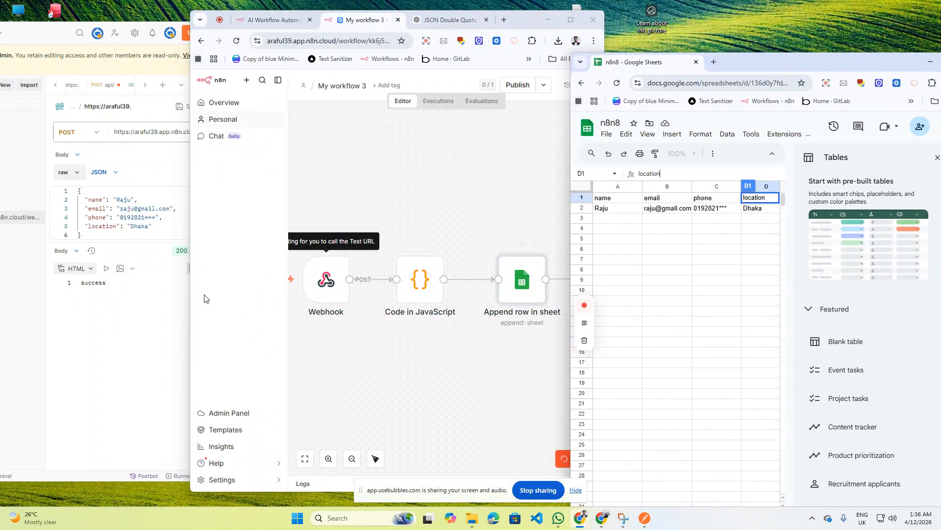
left_click(146, 287)
double_click(125, 200)
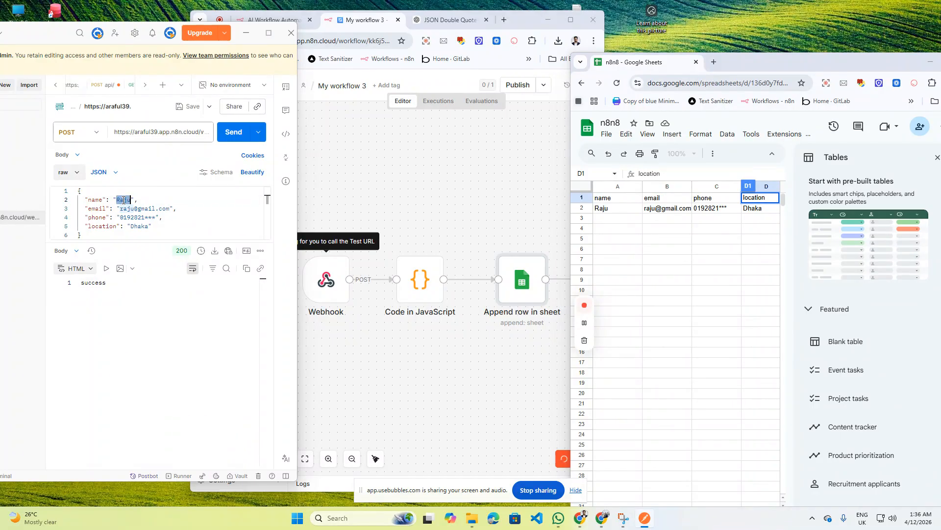
- Replace the body's name, email user and phone number with the second contact's details
type("Araful")
double_click(127, 208)
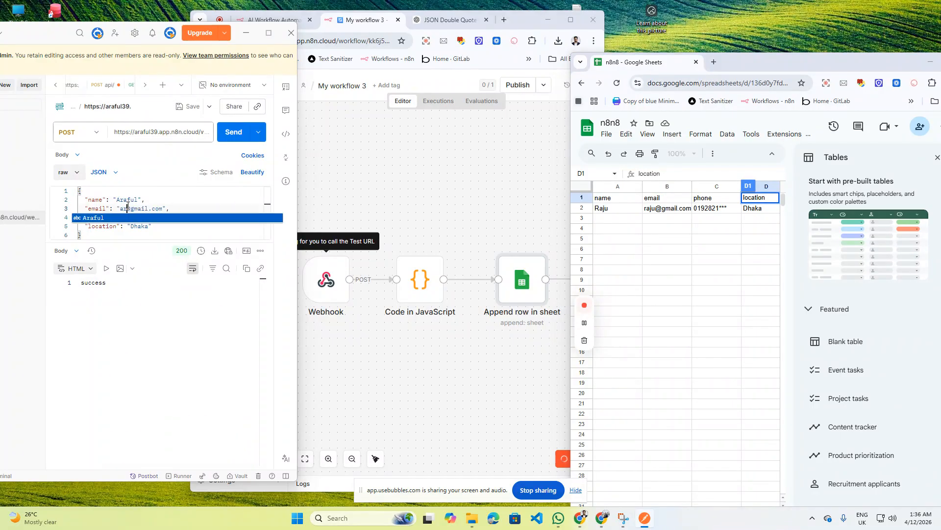
left_click_drag(131, 226, 145, 226)
double_click(136, 219)
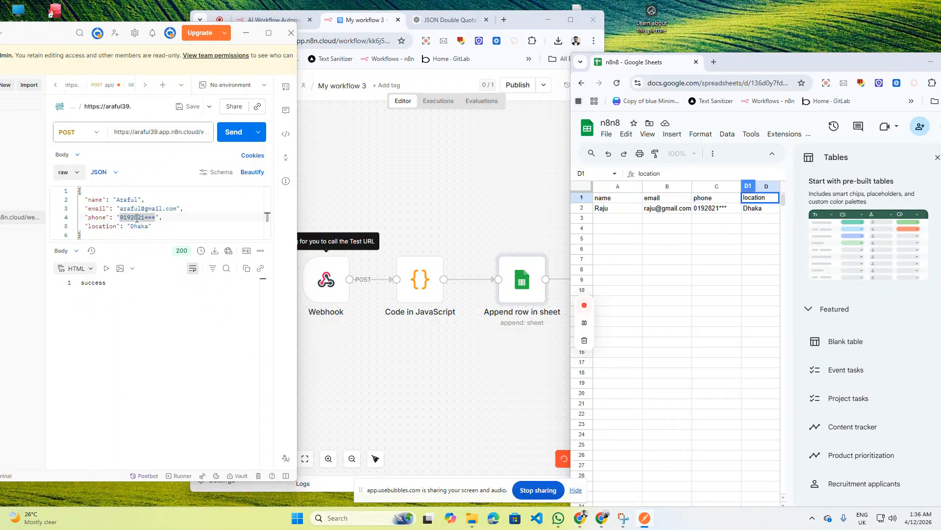
left_click(137, 218)
- Send the updated request and confirm the n8n run and the new row in the sheet
left_click(461, 360)
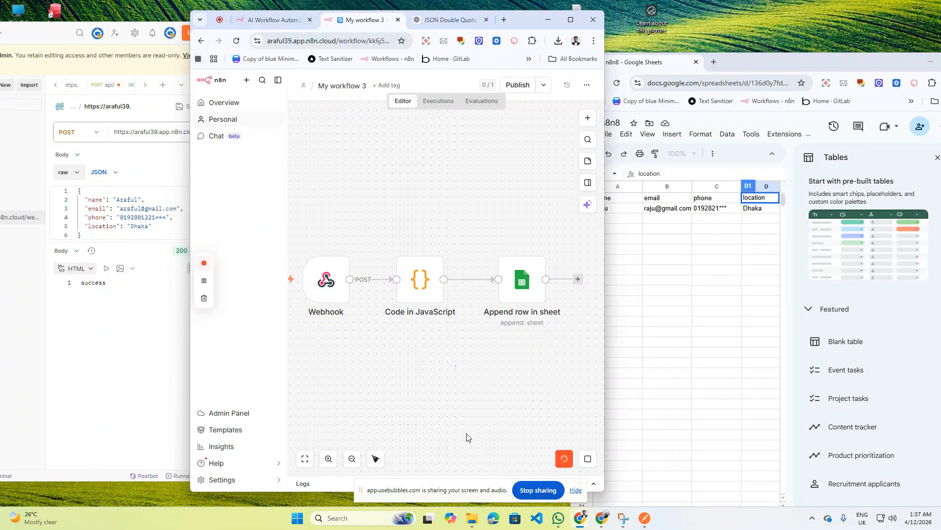
left_click(47, 339)
left_click(237, 135)
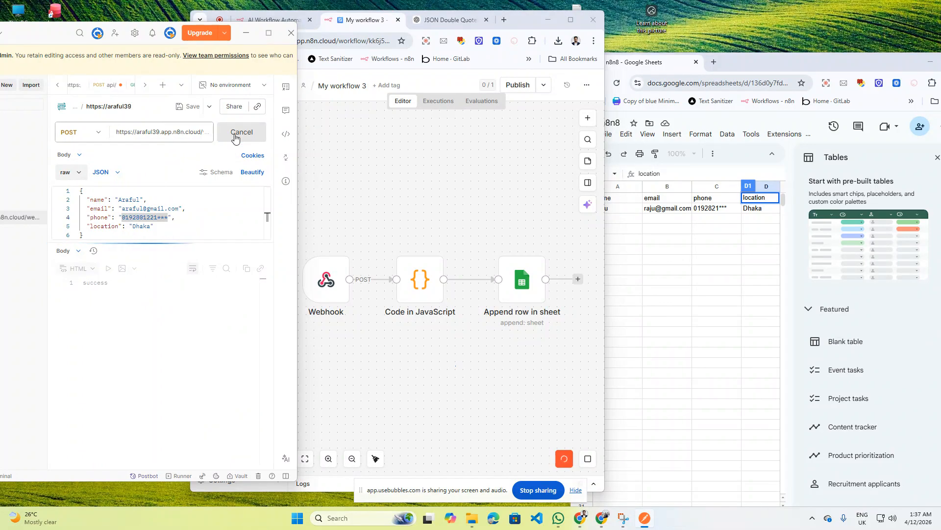
left_click(449, 321)
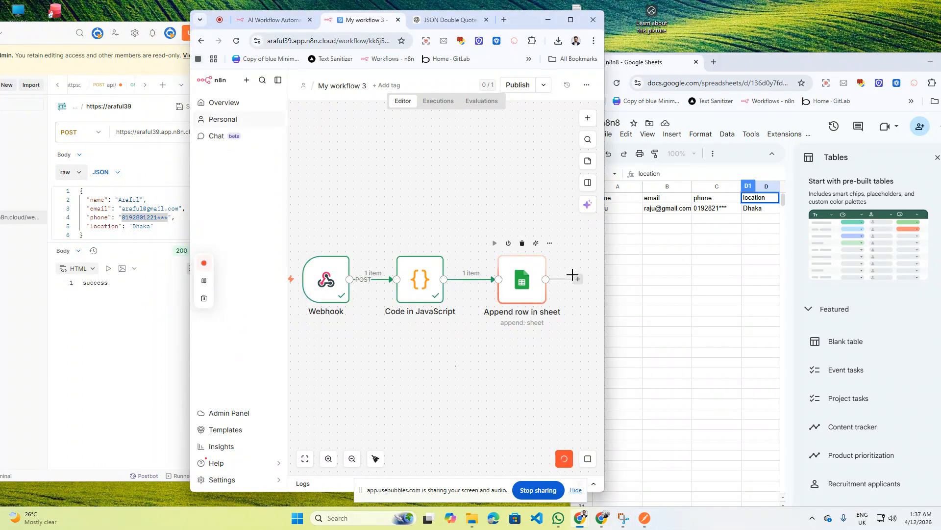
left_click_drag(764, 69, 804, 65)
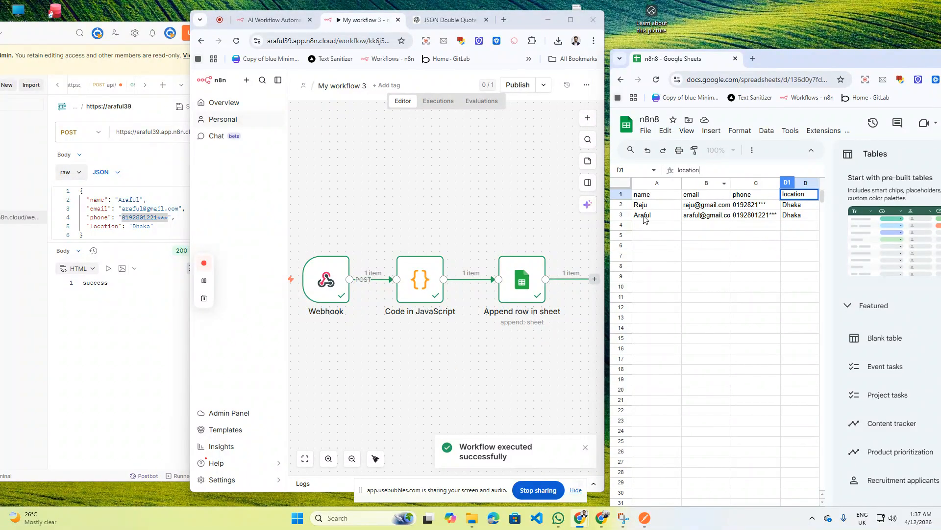
left_click(120, 332)
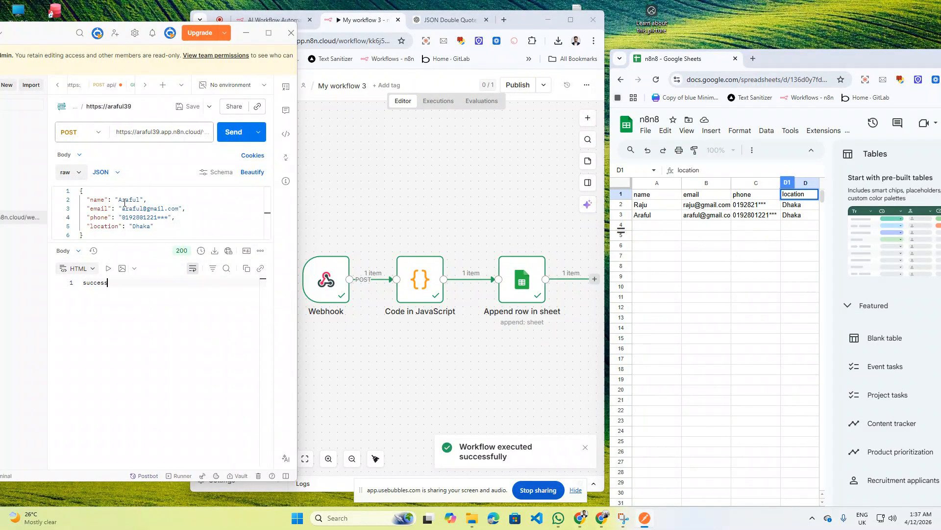
- Replace the body's name, email user and phone digits with the third contact's details
double_click(124, 202)
type("Mamun")
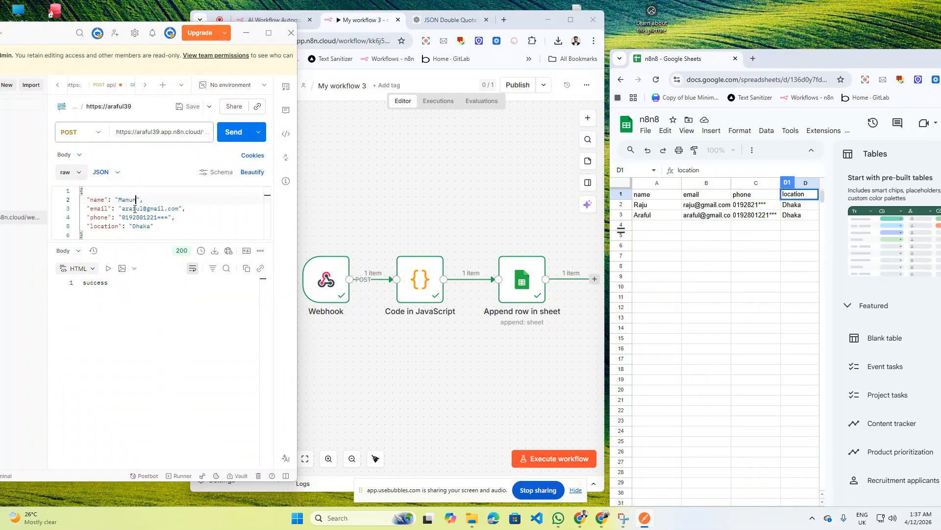
double_click(136, 209)
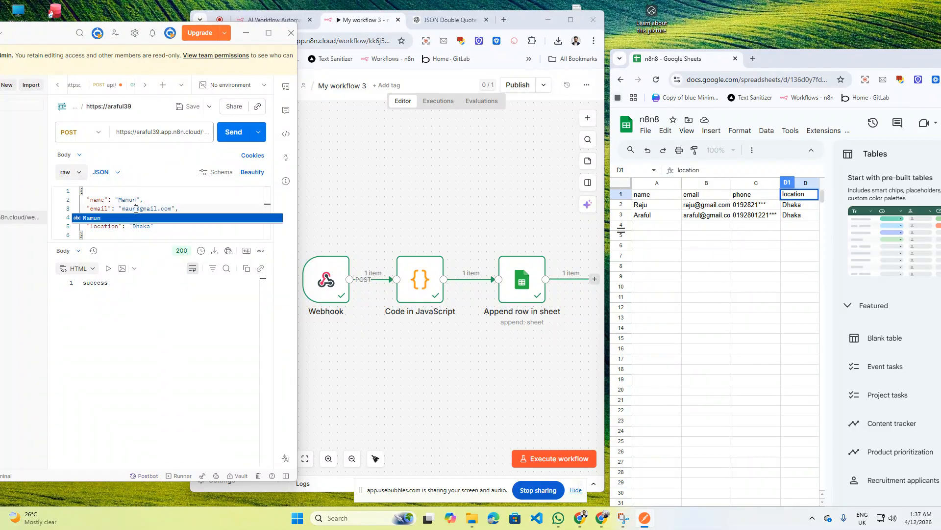
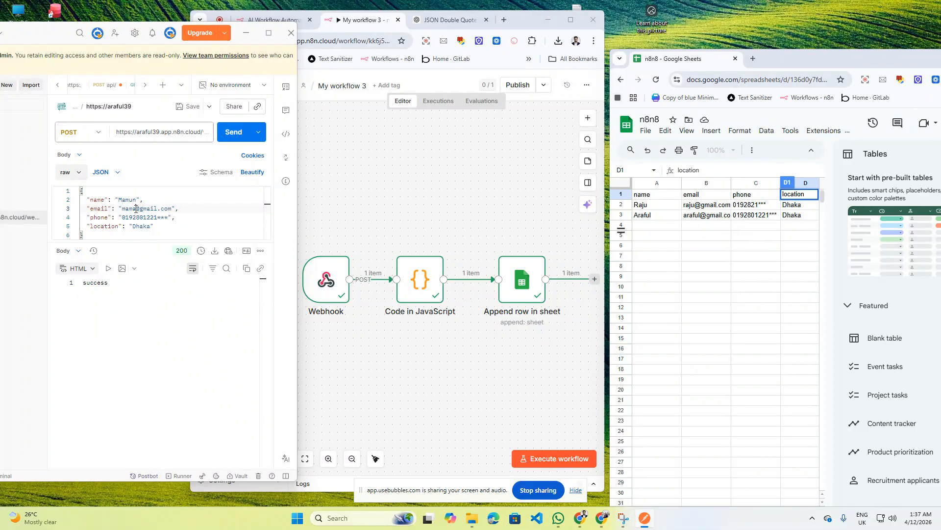
double_click(159, 218)
type("0128")
- Execute the n8n workflow, send the POST, and tile n8n beside the request editor
left_click(557, 464)
left_click(557, 461)
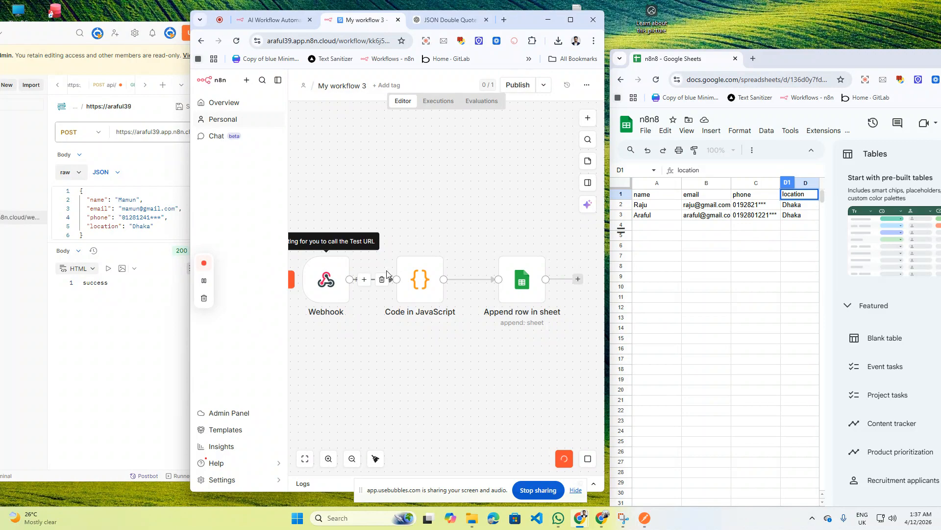
left_click(167, 376)
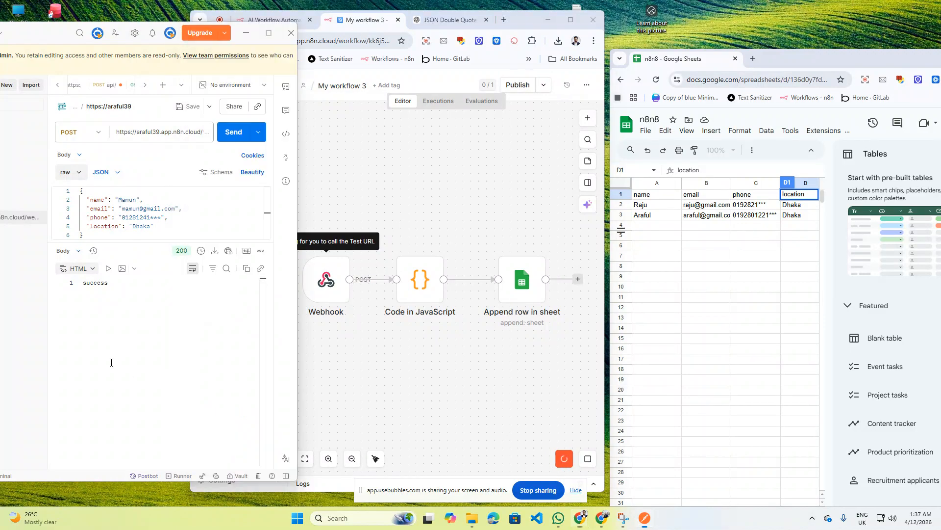
left_click(234, 132)
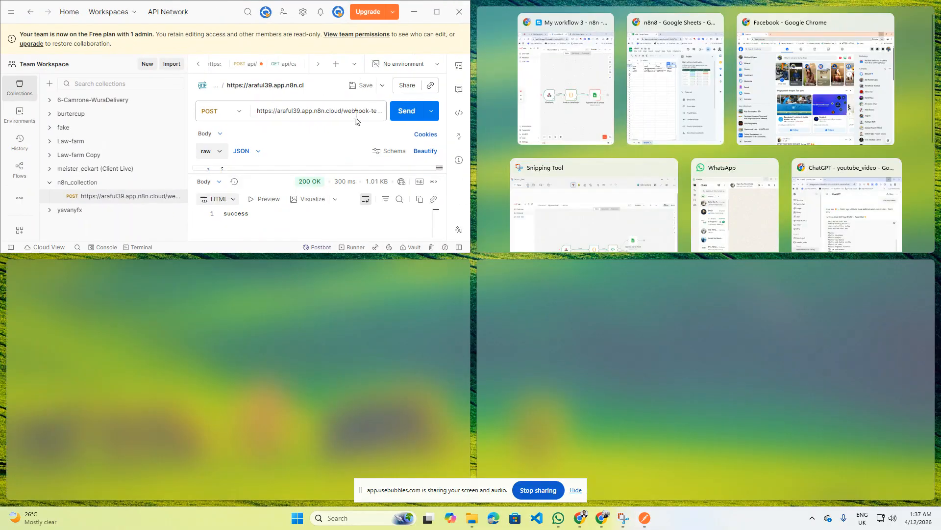
left_click(564, 83)
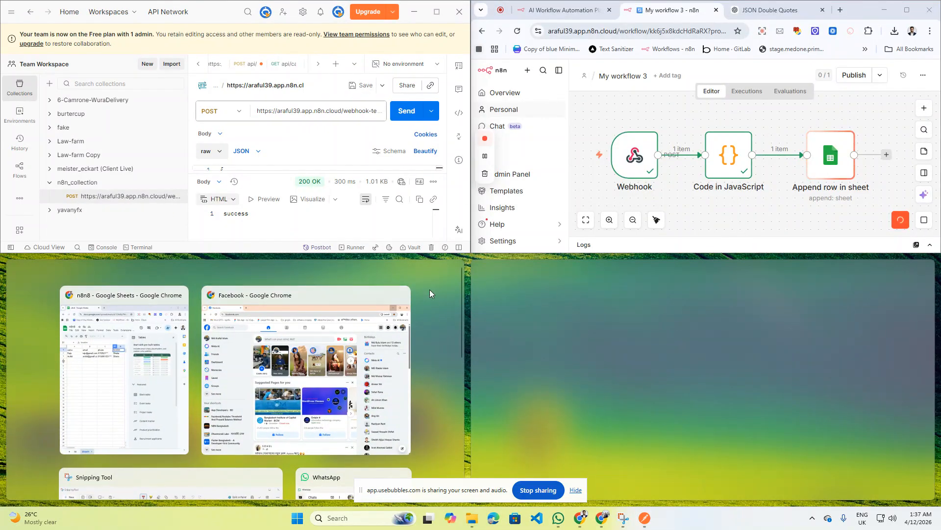
- Close the stray Facebook window and arrange the request editor and n8n windows side by side
left_click(405, 293)
left_click(337, 133)
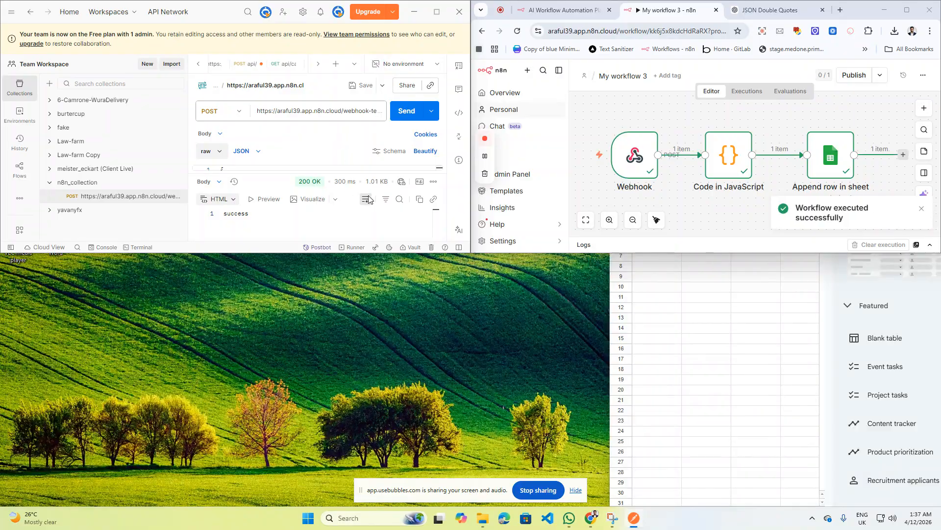
left_click(443, 15)
left_click(900, 16)
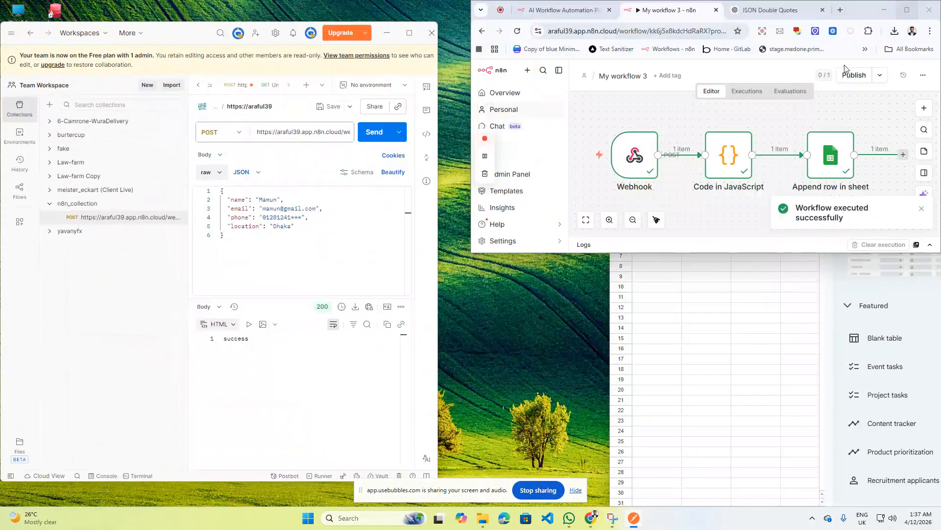
left_click_drag(621, 253, 617, 373)
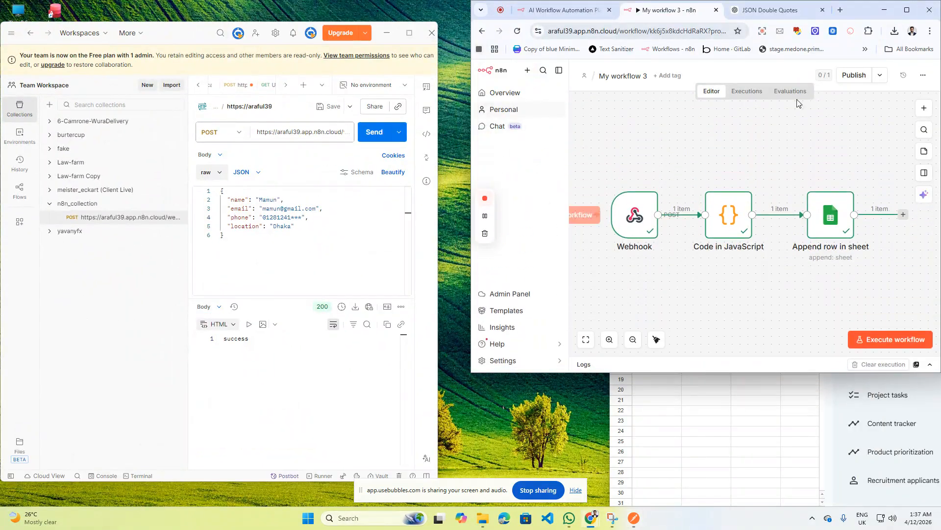
left_click_drag(866, 9, 634, 84)
left_click_drag(179, 30, 1, 6)
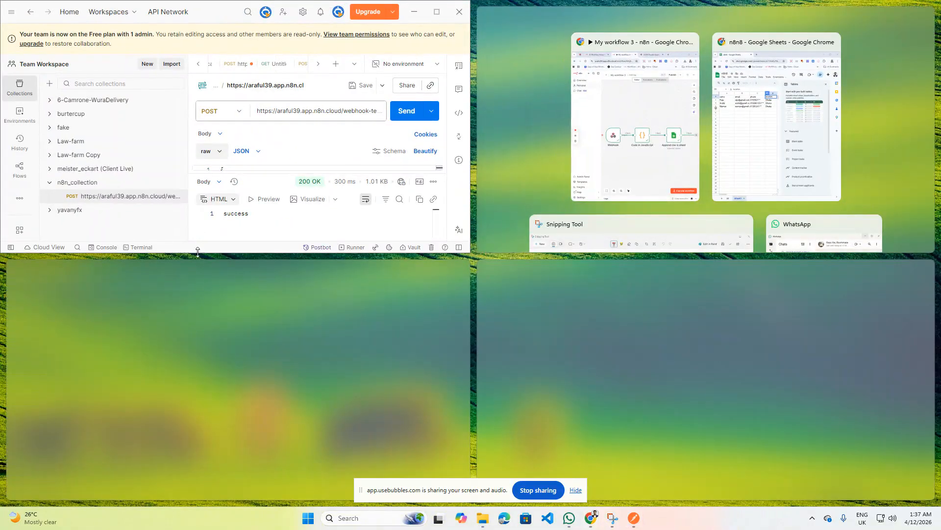
double_click(198, 252)
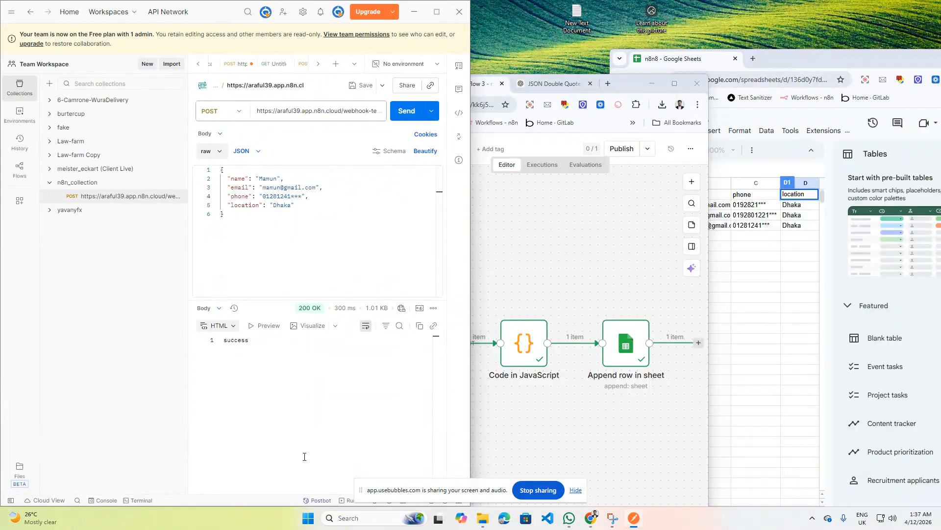
- Float the request editor and bring forward the widened sheet showing the new contact row
left_click_drag(637, 88, 635, 55)
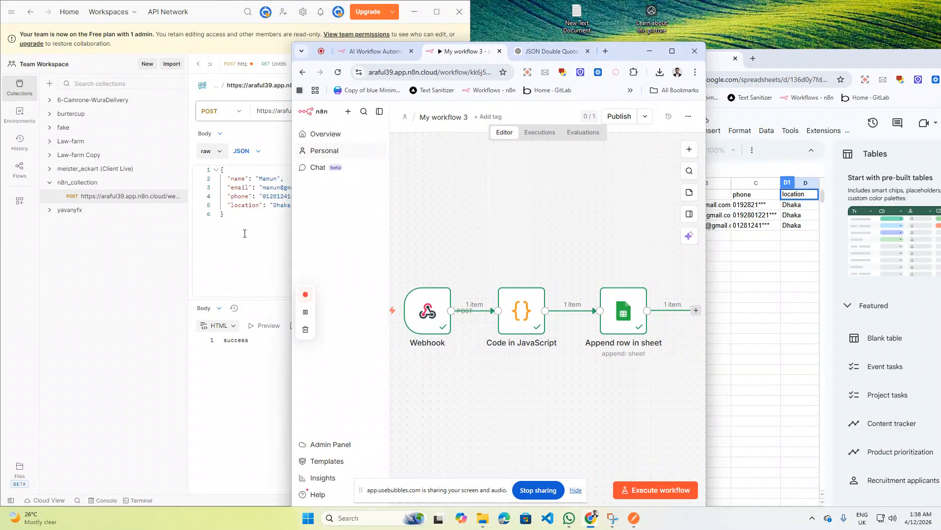
left_click_drag(218, 14, 183, 46)
left_click(583, 211)
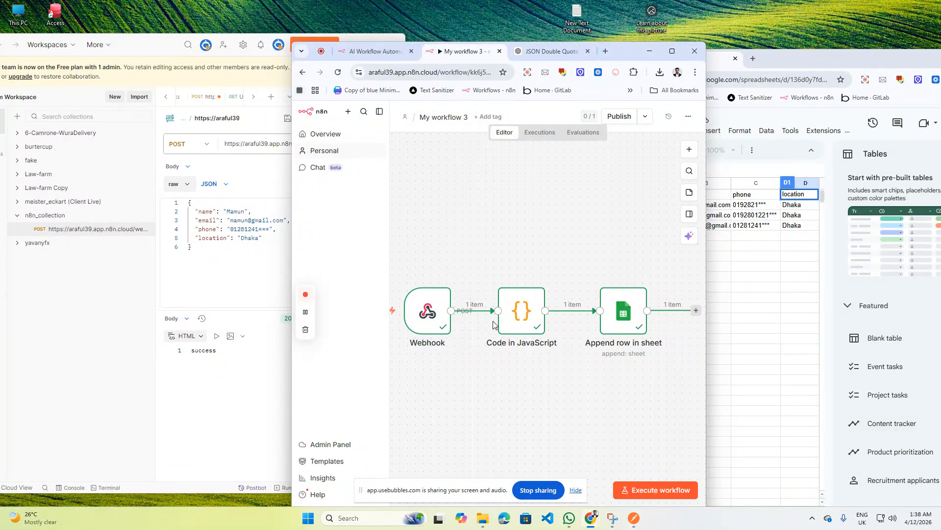
left_click_drag(764, 71, 800, 75)
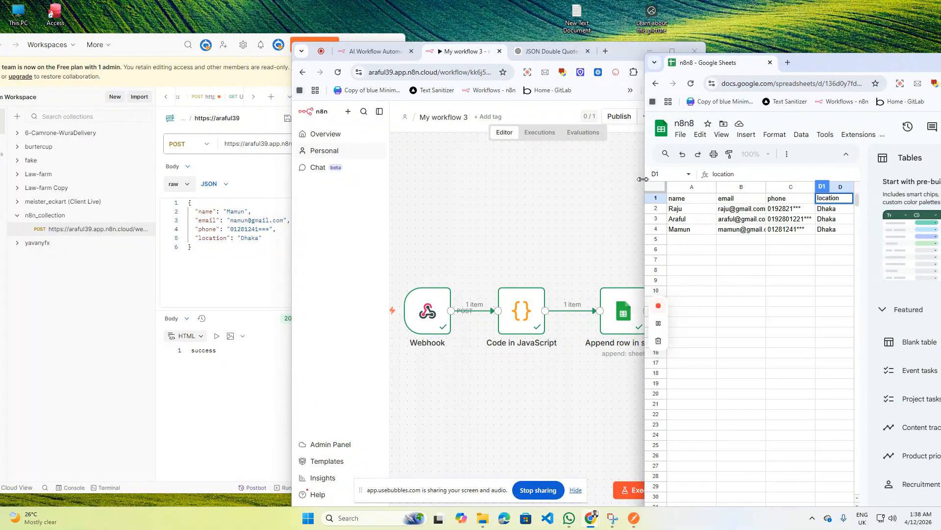
left_click_drag(649, 187, 589, 191)
- Enter the fourth contact's name, email user and phone, and send it, getting 404 webhook-not-registered
double_click(231, 212)
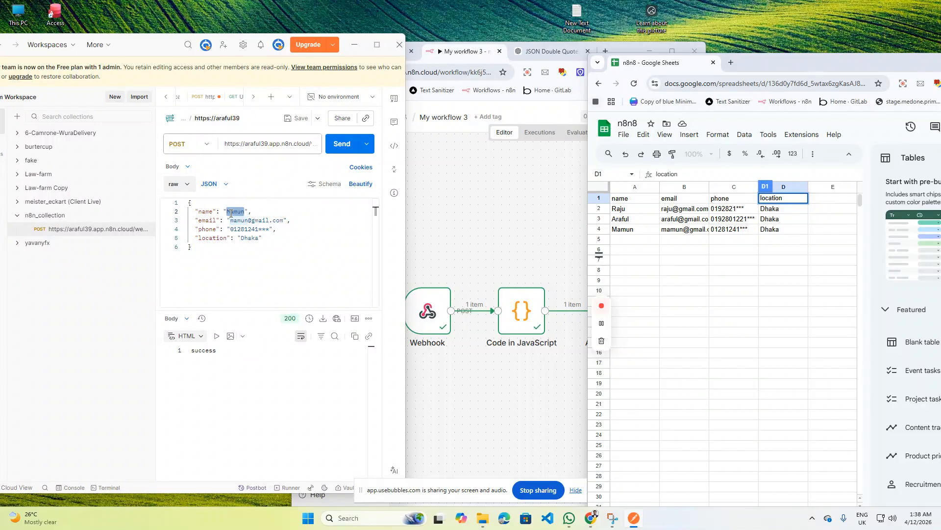
type("Ratul")
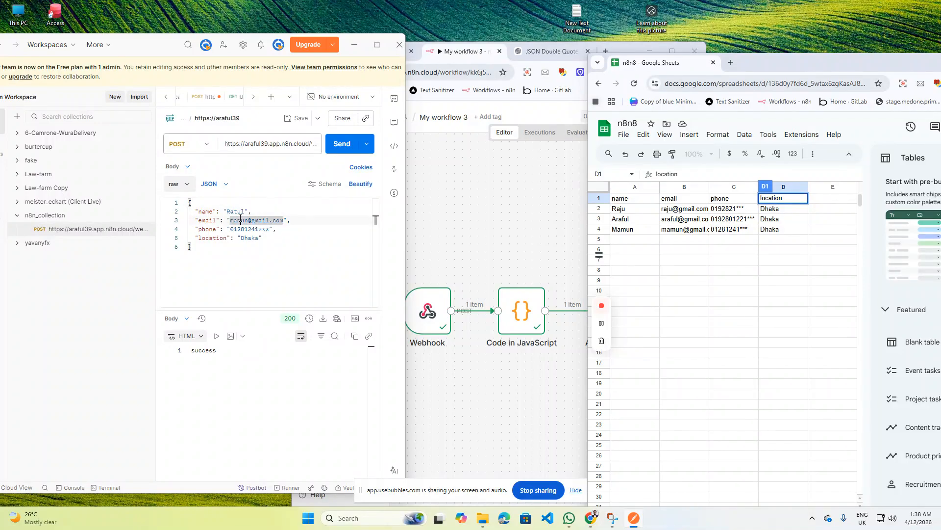
double_click(240, 219)
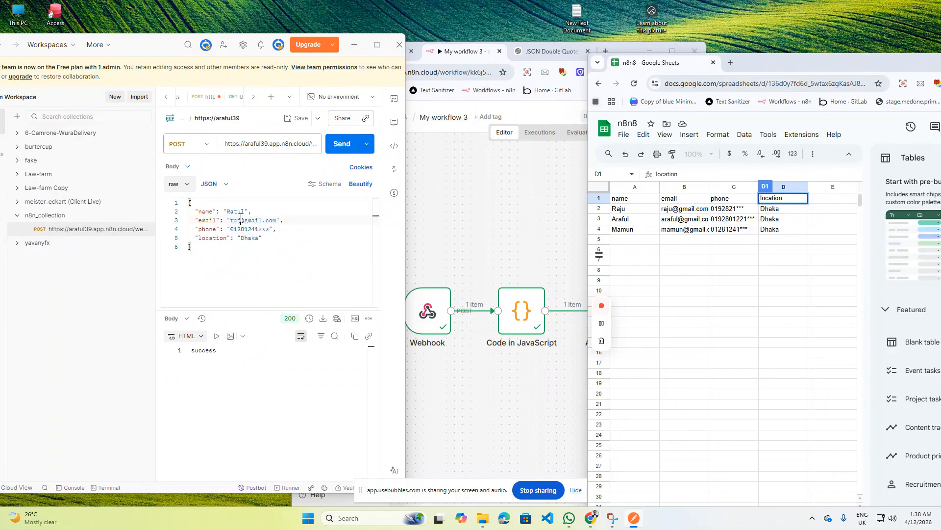
double_click(257, 229)
key("BackSpace")
left_click(341, 144)
left_click_drag(160, 54, 113, 59)
left_click(586, 475)
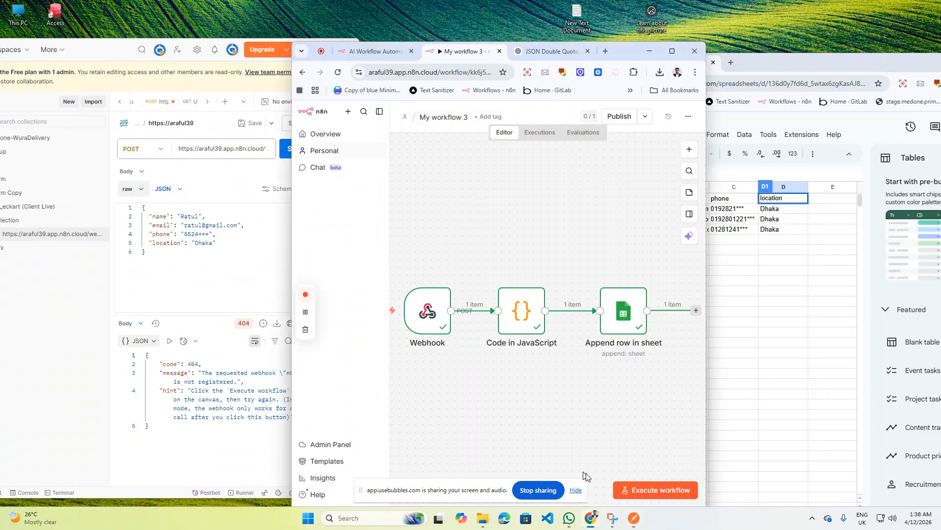
- Re-execute the workflow, resend for 200 'success', and check the fourth contact row in the sheet
left_click(652, 492)
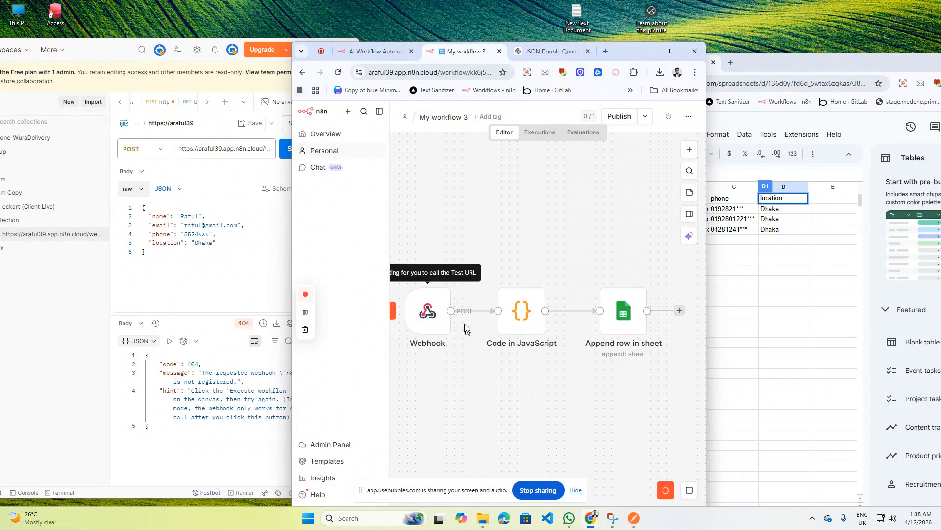
left_click(190, 316)
left_click(300, 149)
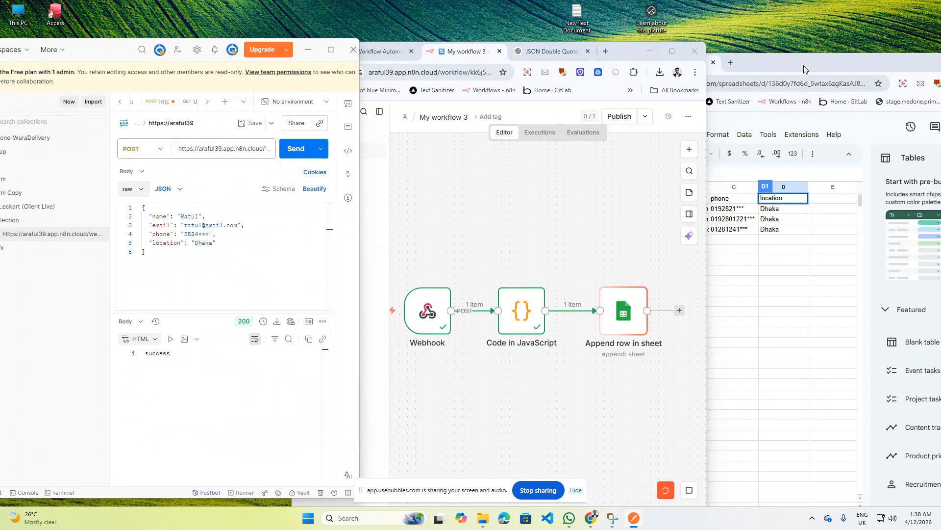
left_click_drag(804, 66, 828, 66)
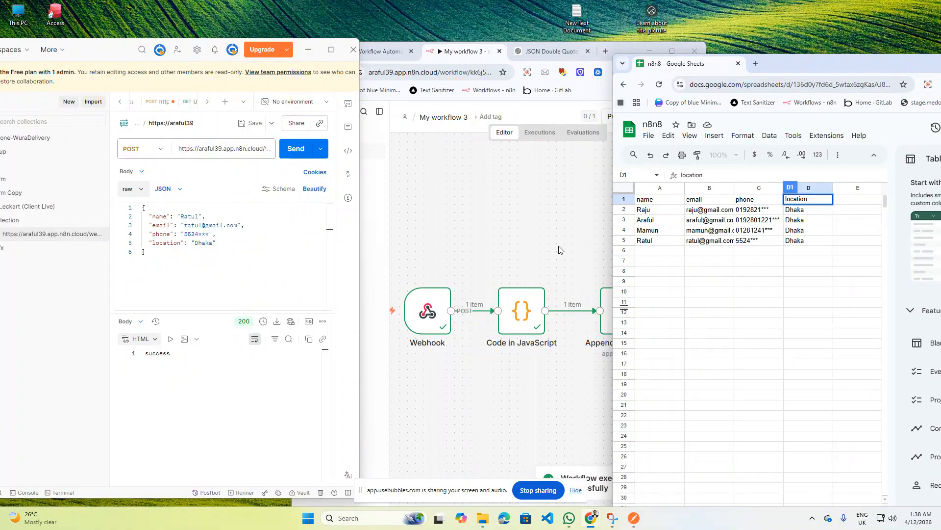
left_click(534, 245)
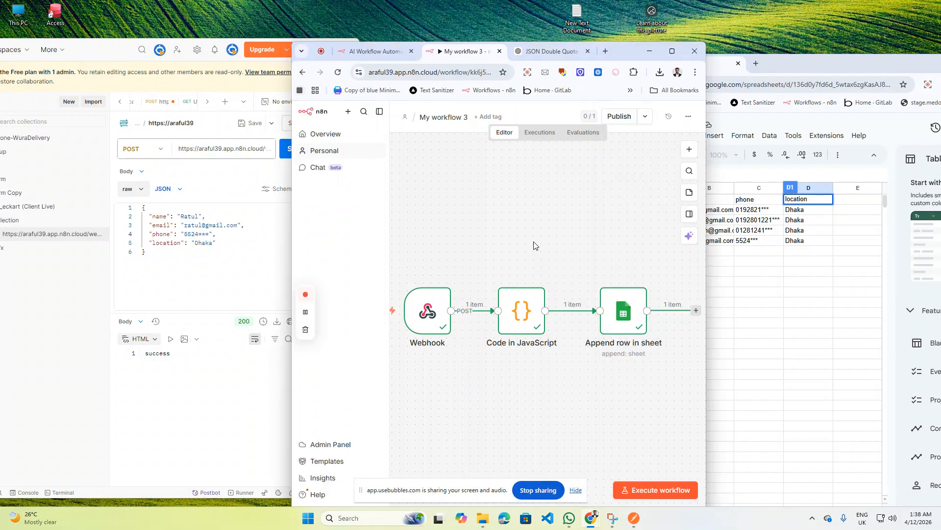